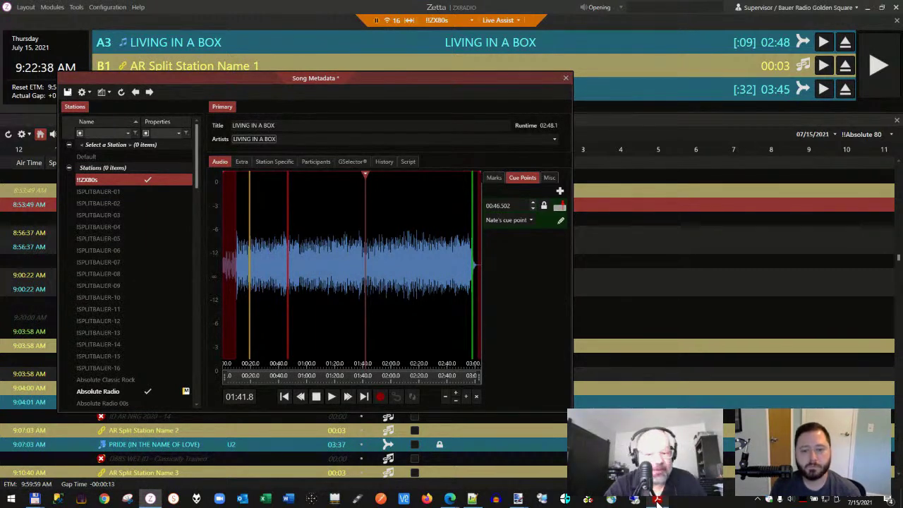
Check the Metadata Card / Marks Tool section of the release notes PDF, return to Zetta and widen the Song Metadata window
click(656, 500)
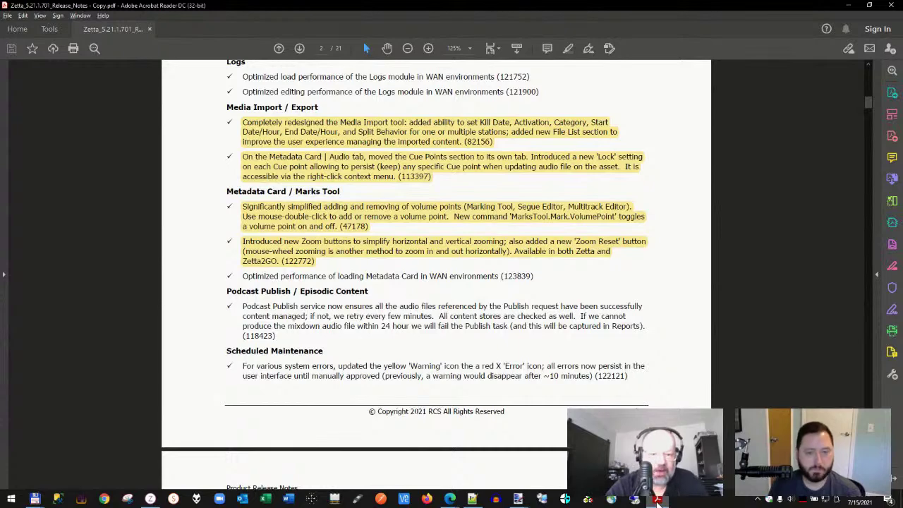
click(656, 502)
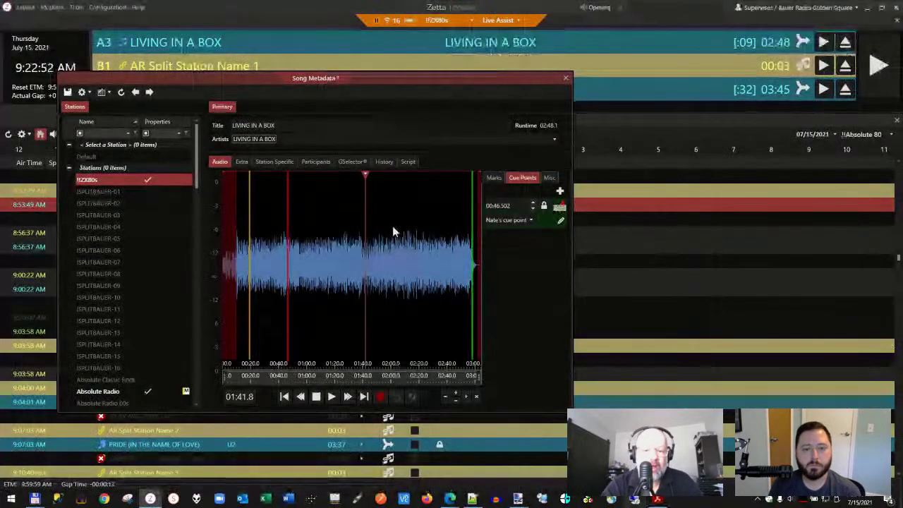
drag(572, 271, 659, 278)
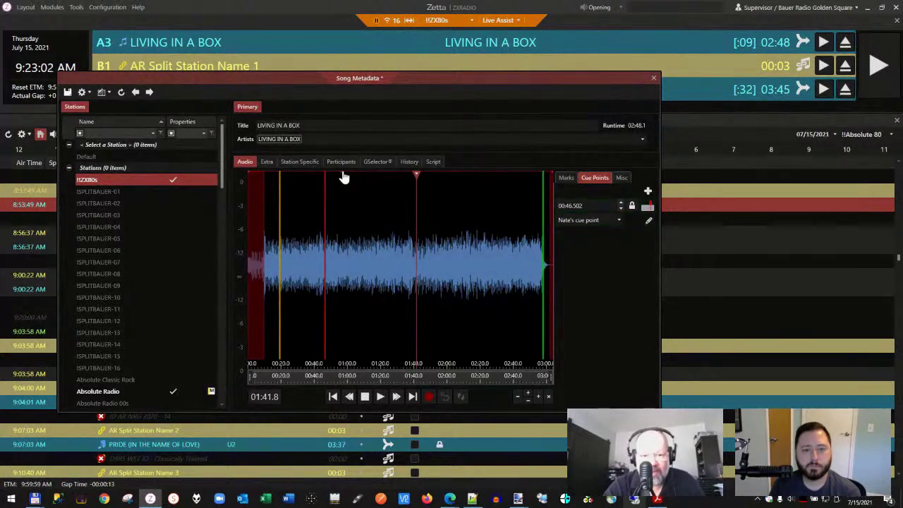
Add four volume points on the song's waveform, shaping a volume dip between about 00:50 and 01:40
drag(344, 177, 351, 248)
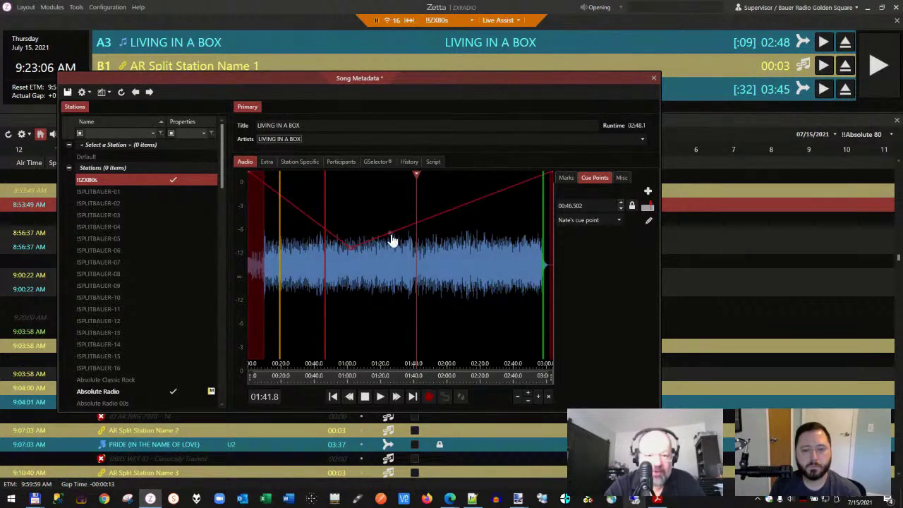
drag(393, 241, 395, 252)
click(434, 232)
drag(436, 236, 416, 173)
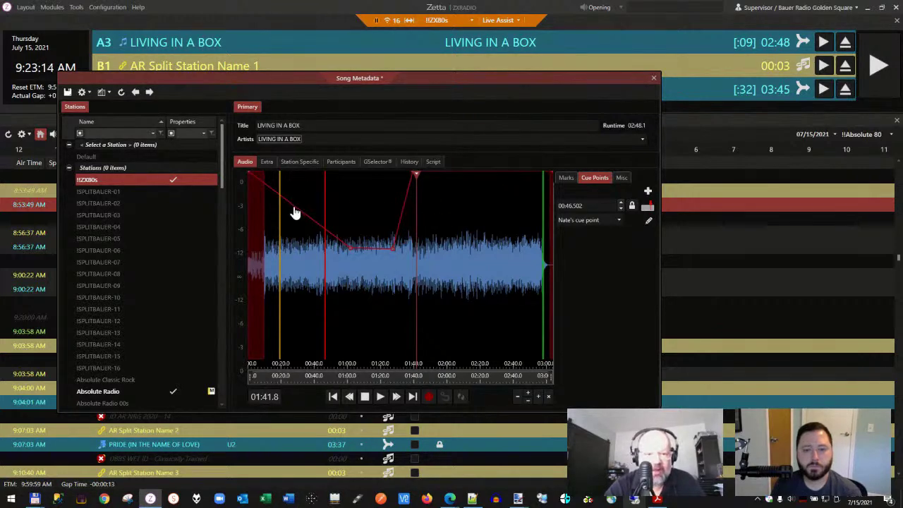
drag(295, 211, 332, 179)
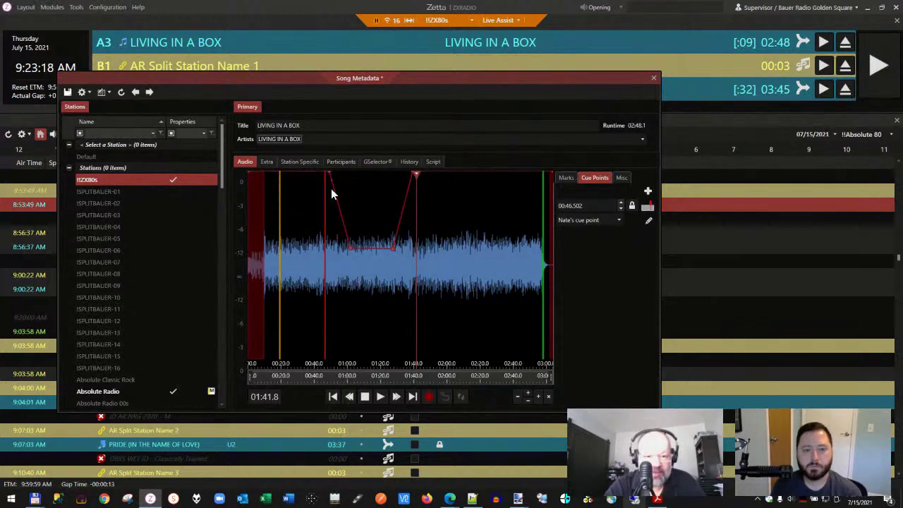
Insert a volume point near the upper end of the dip's falling slope and look at its removal options
right_click(332, 189)
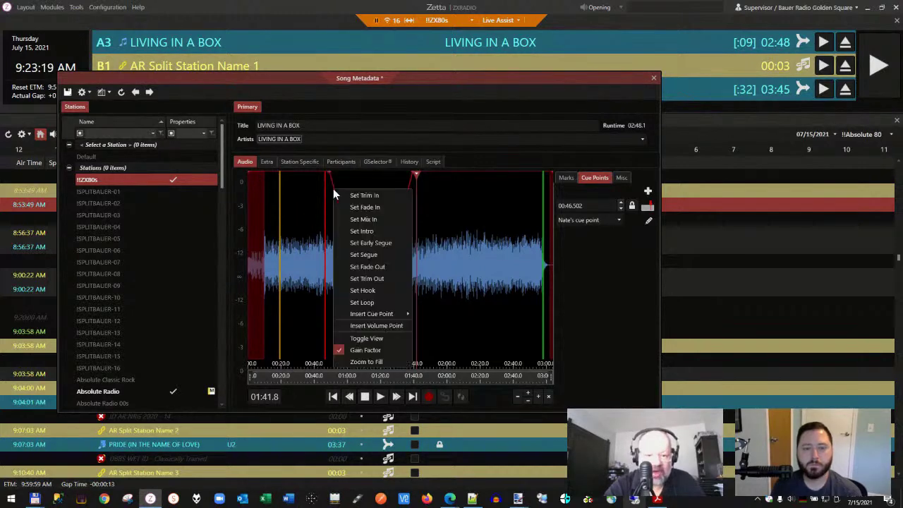
click(350, 328)
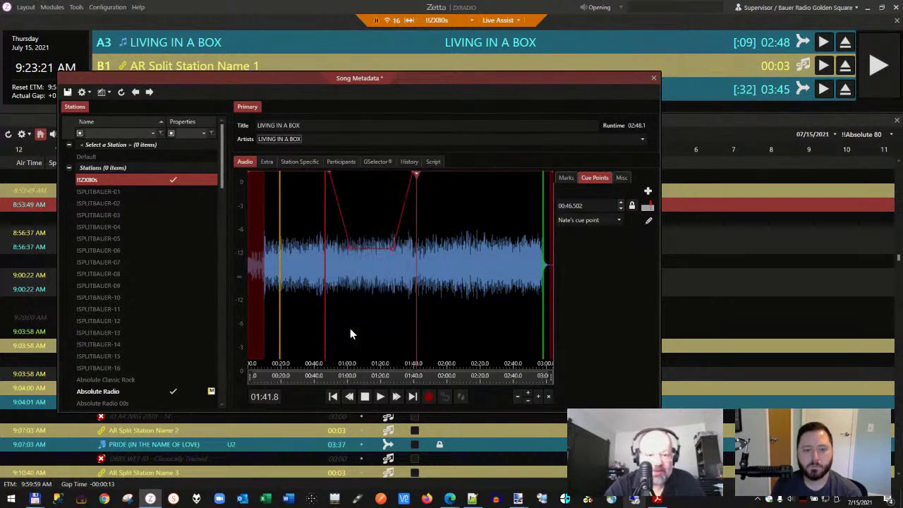
right_click(332, 190)
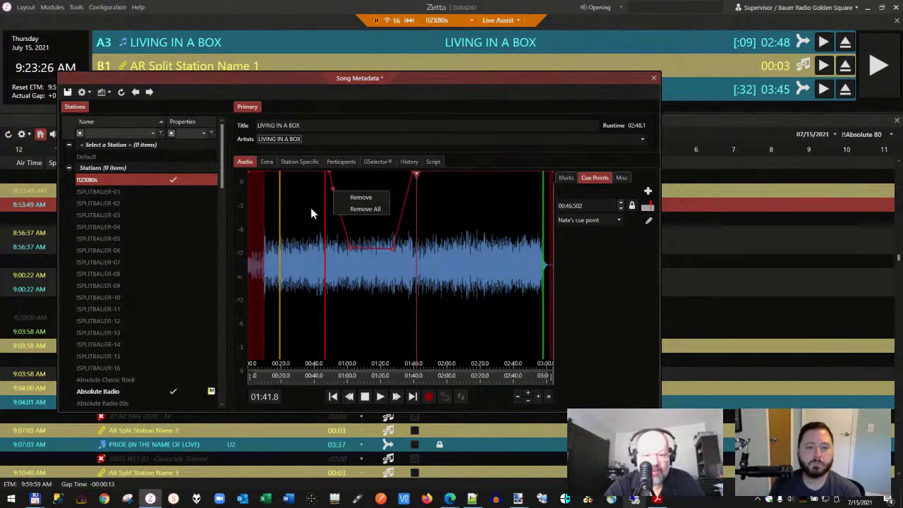
click(308, 214)
Place the playhead at 02:20.4 and move the cue point to 00:33.276
click(480, 262)
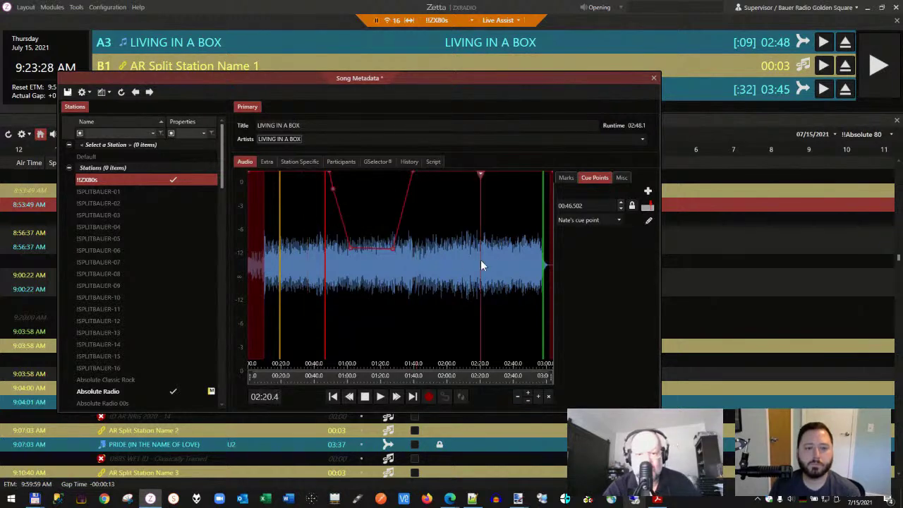
mouse_move(324, 251)
mouse_down()
mouse_move(338, 252)
mouse_move(305, 261)
mouse_up()
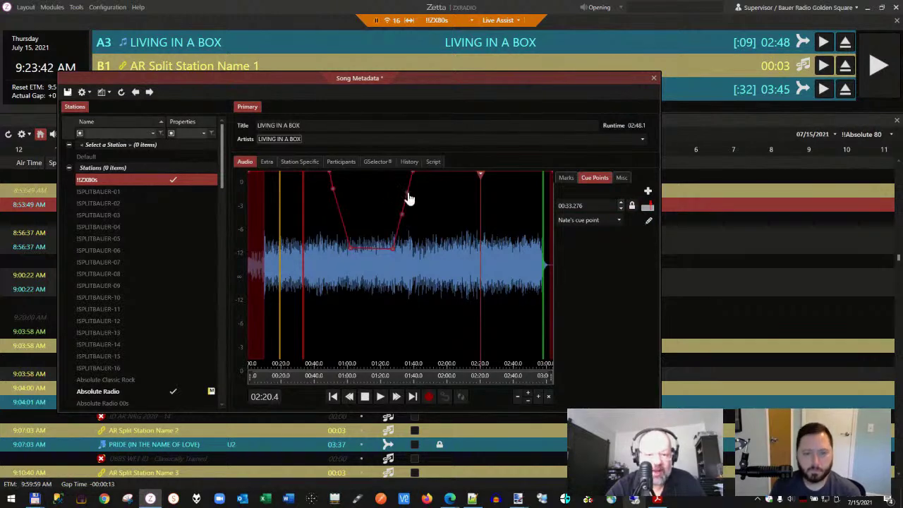
Reshape the dip's rising side with two extra volume points and raise the flat segment at its bottom
drag(409, 199, 402, 222)
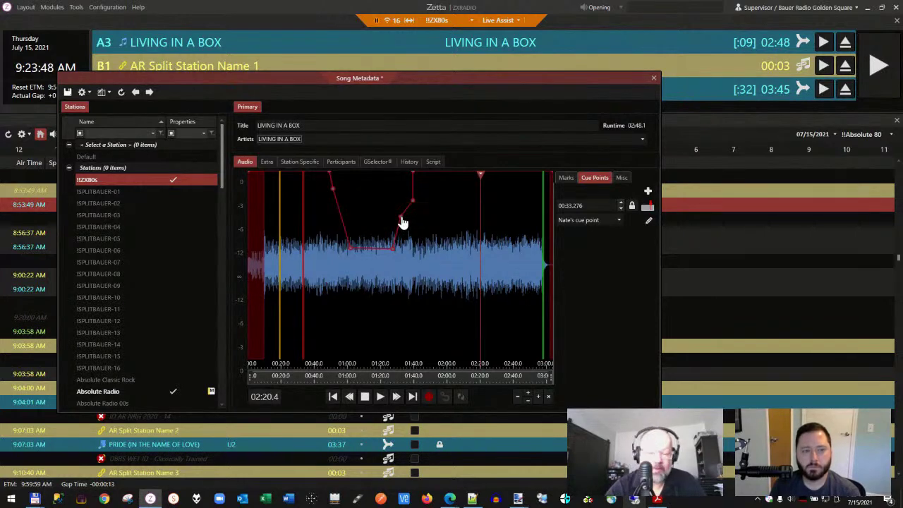
click(401, 221)
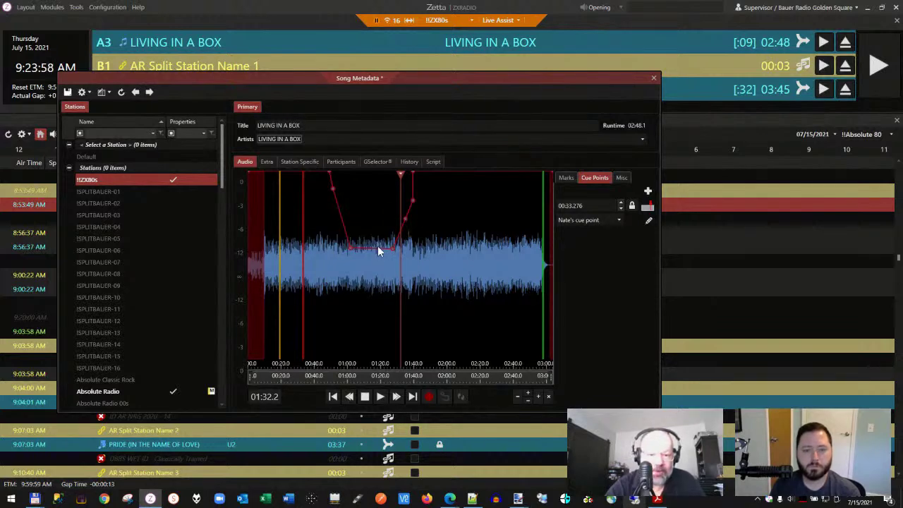
mouse_move(379, 254)
mouse_down()
mouse_move(389, 226)
mouse_move(351, 262)
mouse_move(384, 237)
mouse_move(372, 278)
mouse_move(378, 242)
mouse_up()
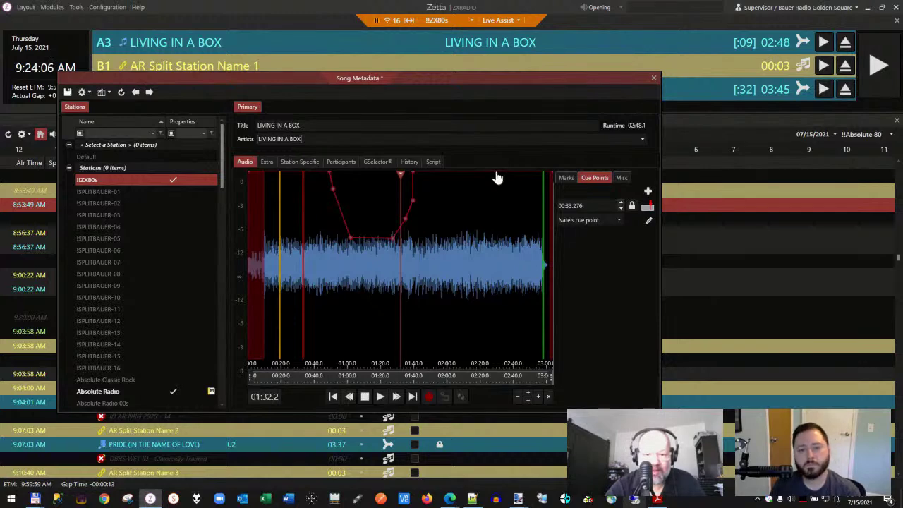
drag(497, 177, 528, 172)
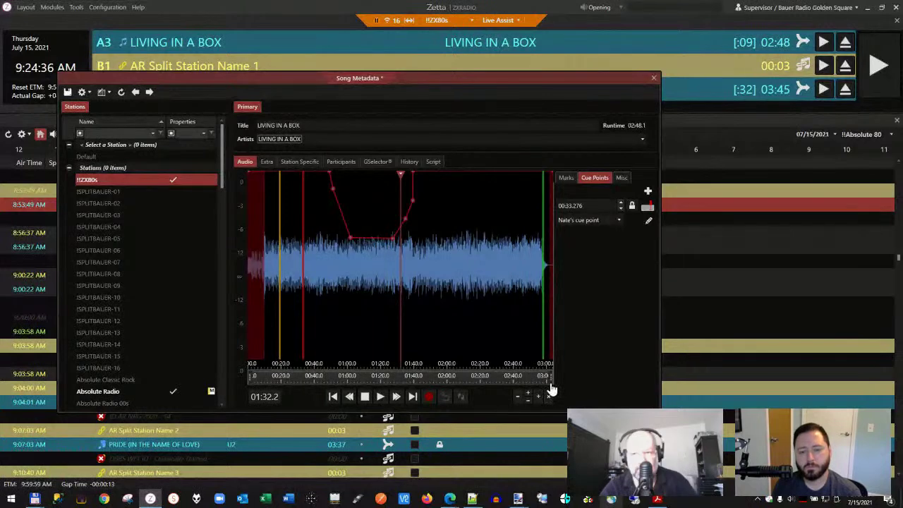
Zoom the waveform horizontally in on the rising side of the volume dip, out a little and in again
drag(552, 381, 474, 379)
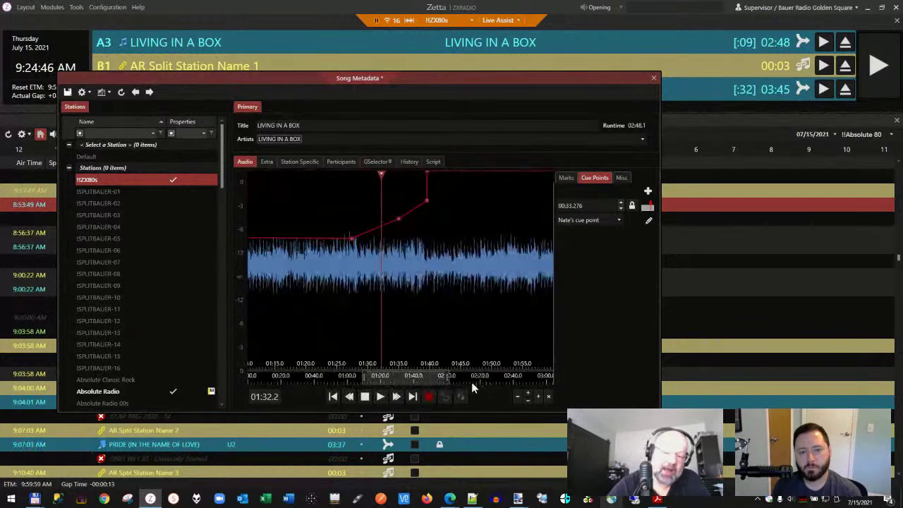
click(519, 397)
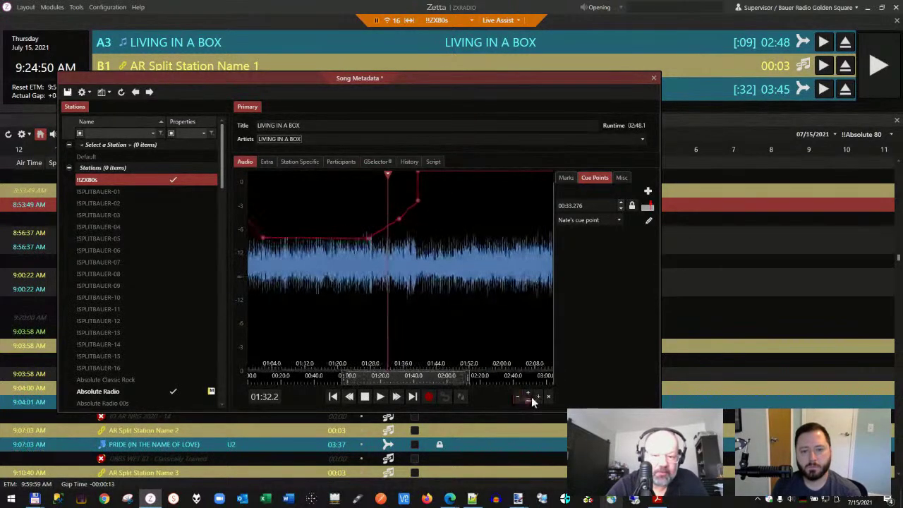
click(538, 397)
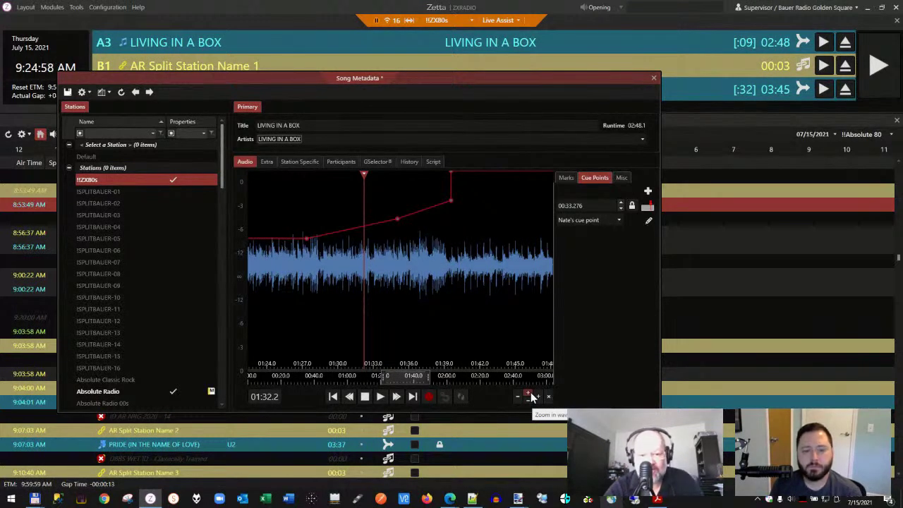
Zoom the waveform vertically in, back out and in again, and reset the zoom to show the whole song
click(533, 397)
click(532, 397)
click(532, 397)
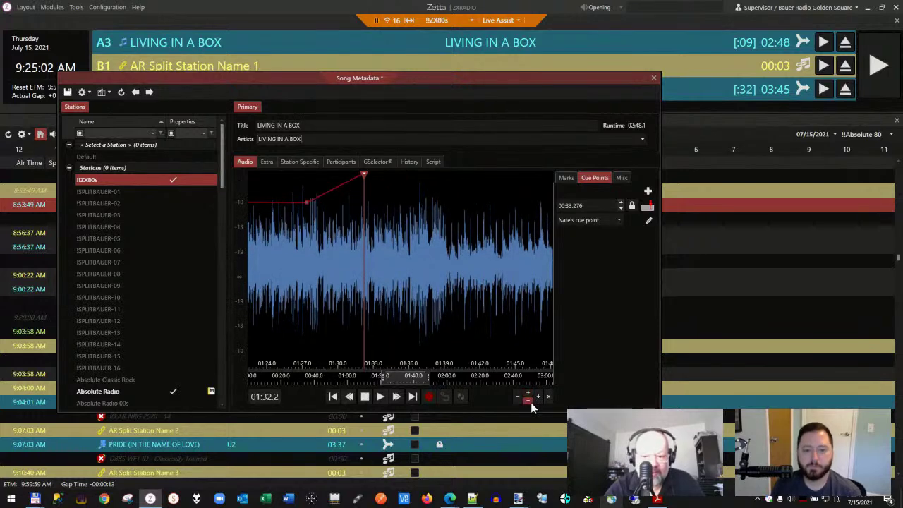
click(531, 402)
click(531, 402)
click(531, 402)
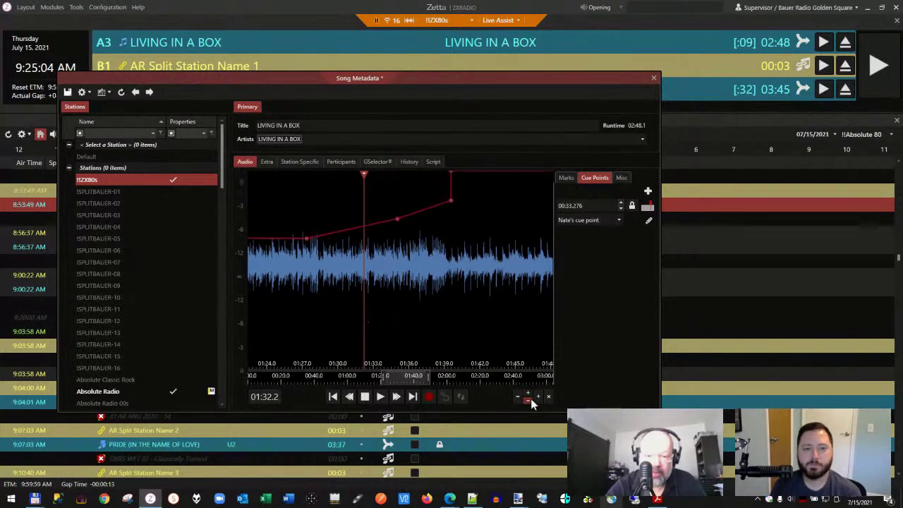
click(533, 396)
click(532, 396)
click(532, 397)
click(532, 396)
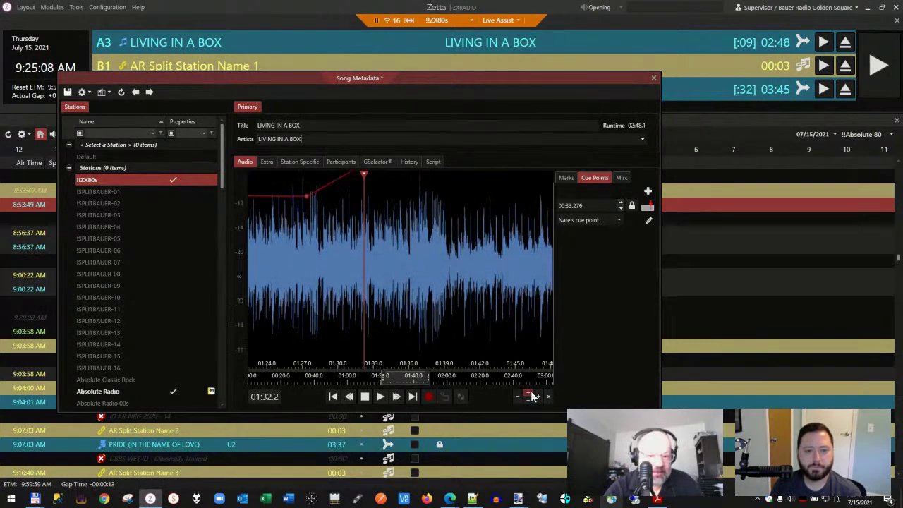
click(533, 396)
click(533, 397)
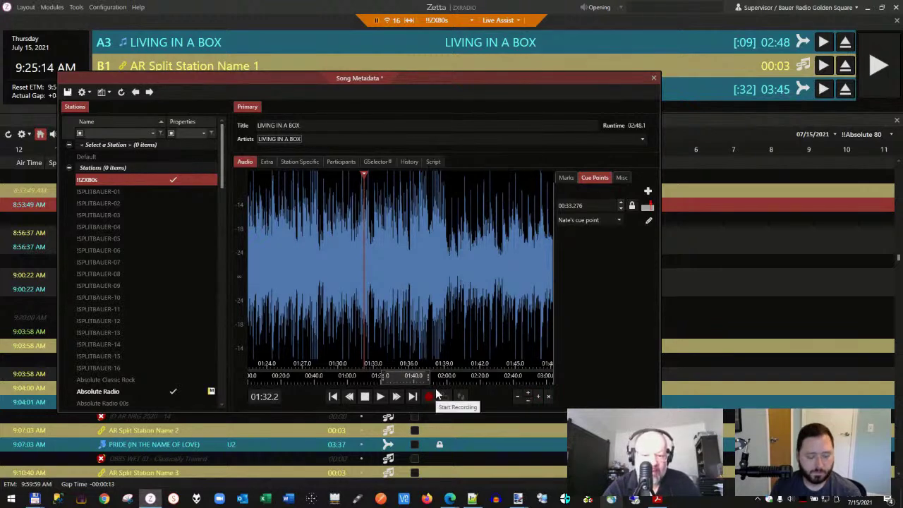
click(546, 397)
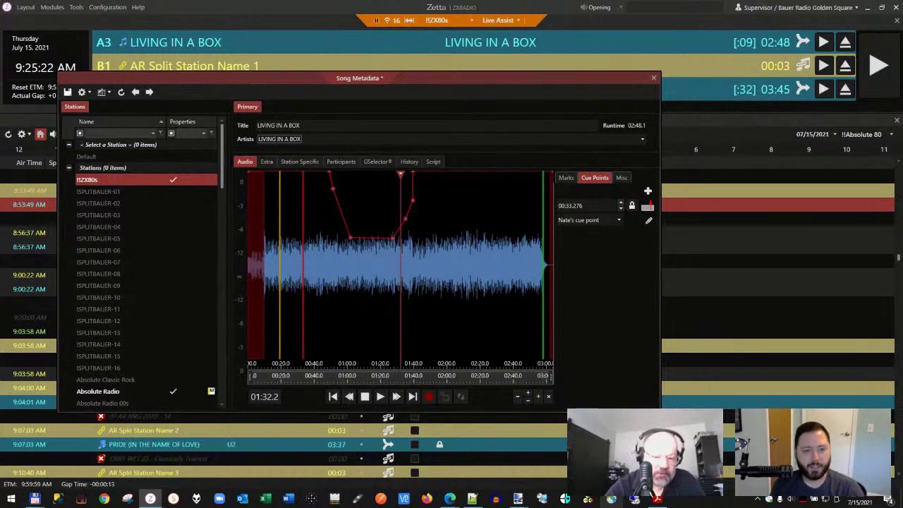
Switch to the release notes PDF and read the Sequencer section on page 3 about the new macro setting
key(alt+Tab)
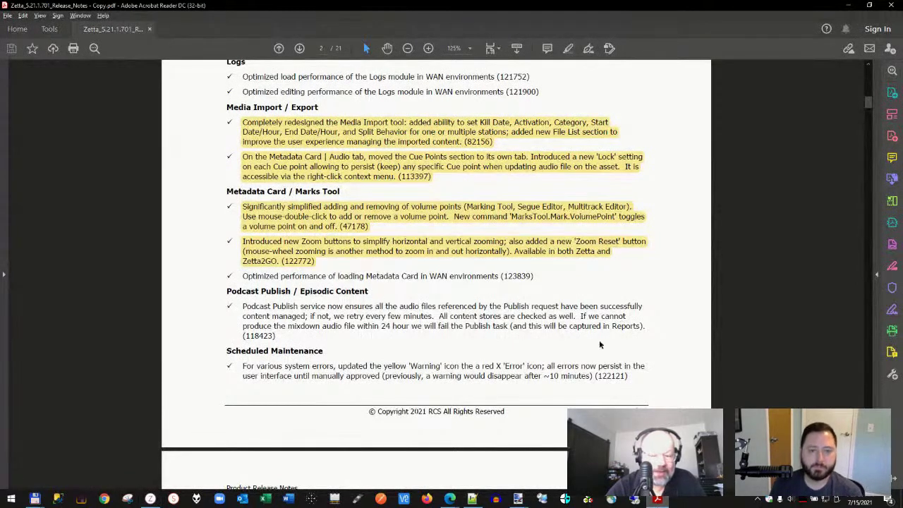
scroll(556, 359, down, 2)
scroll(556, 359, down, 5)
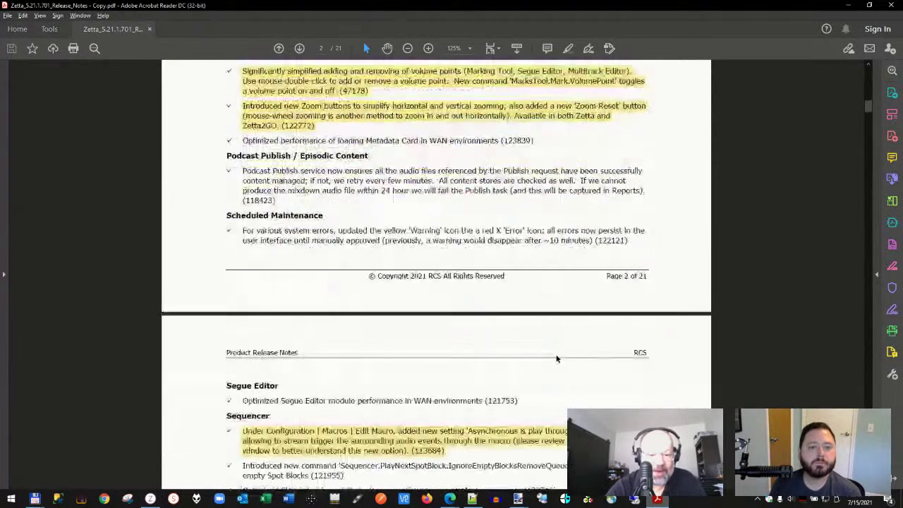
scroll(556, 356, down, 1)
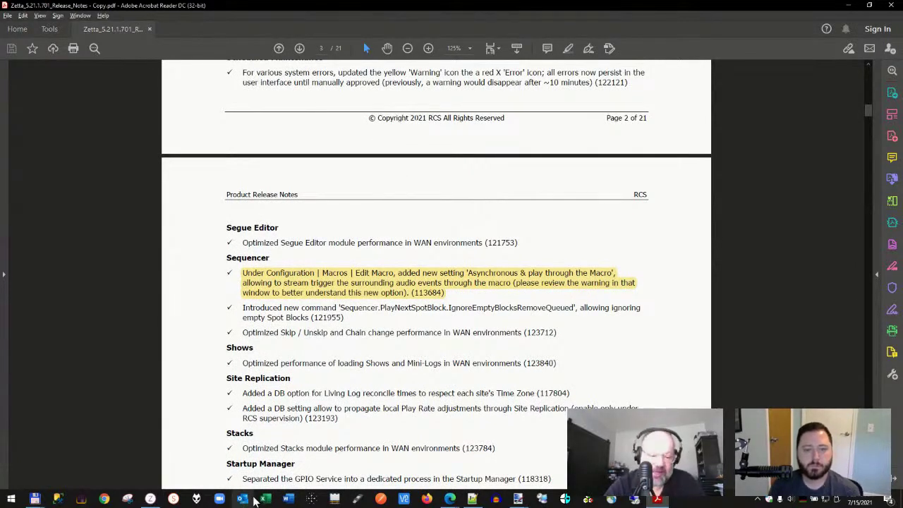
Switch back to Zetta and open the Macros configuration
click(150, 498)
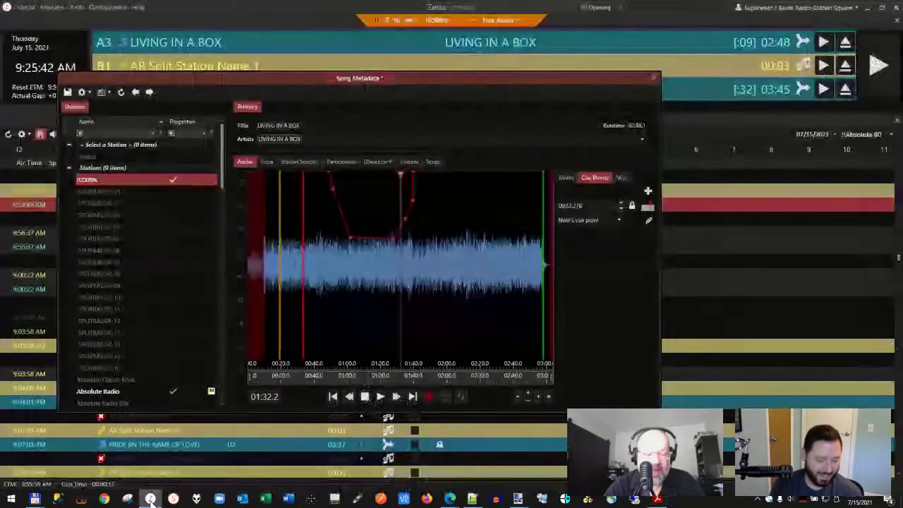
click(111, 8)
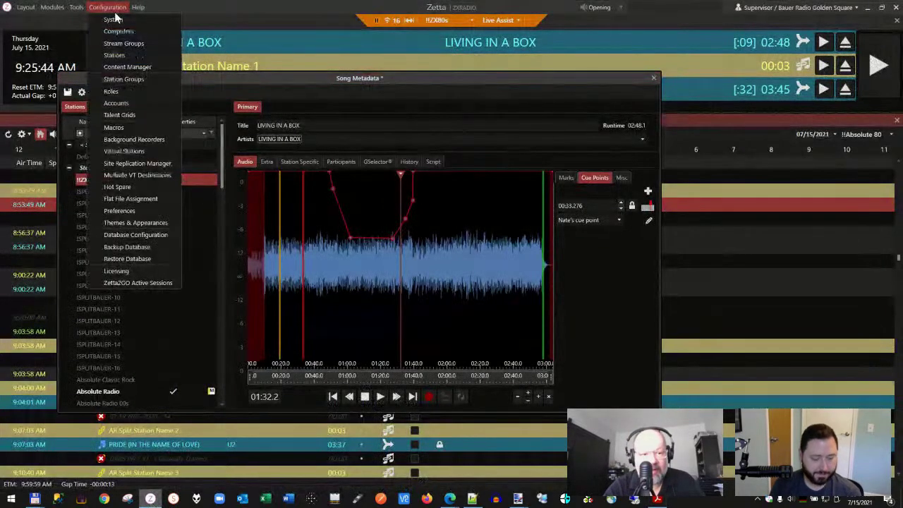
click(111, 128)
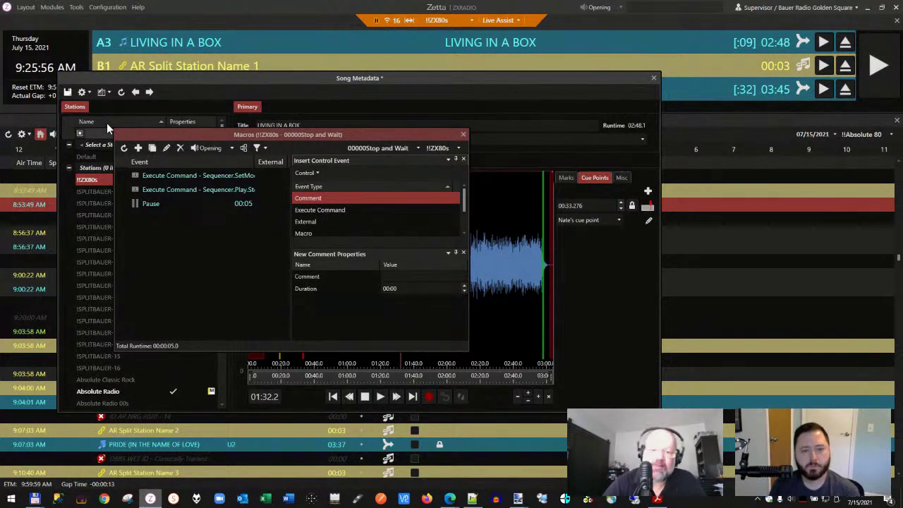
Select the macro 'Macro Async+' of station !!ZX80s for viewing
click(458, 149)
click(459, 149)
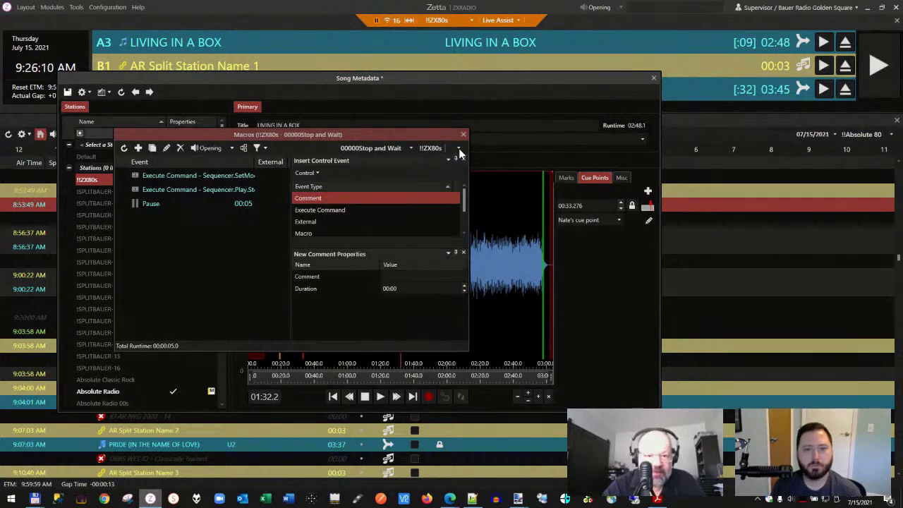
click(411, 145)
scroll(384, 204, down, 3)
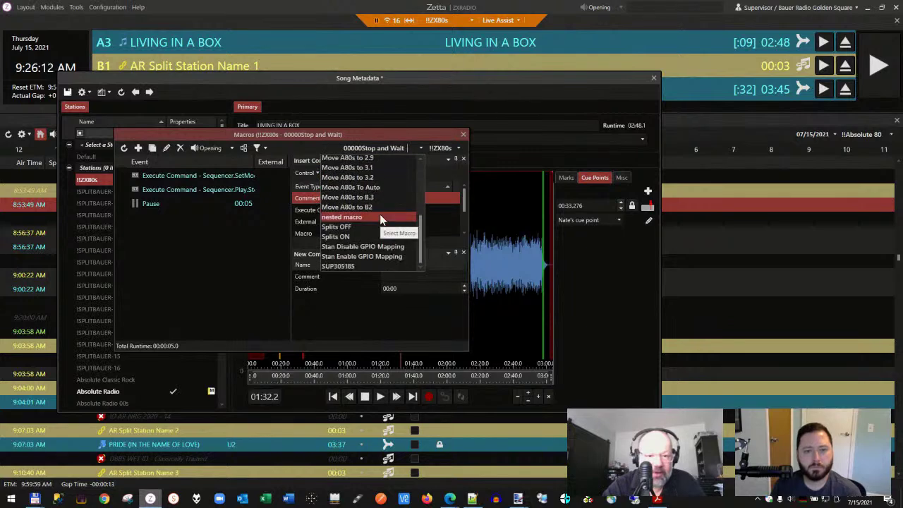
scroll(380, 217, up, 5)
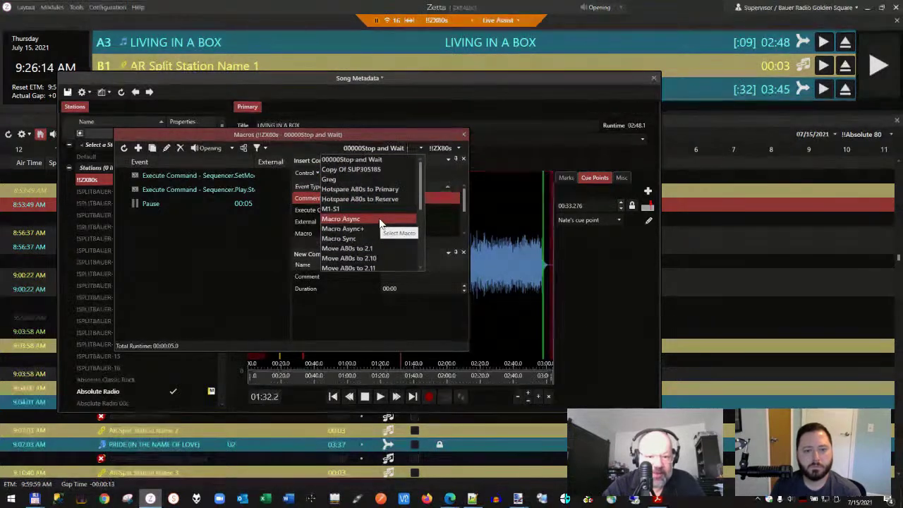
click(371, 230)
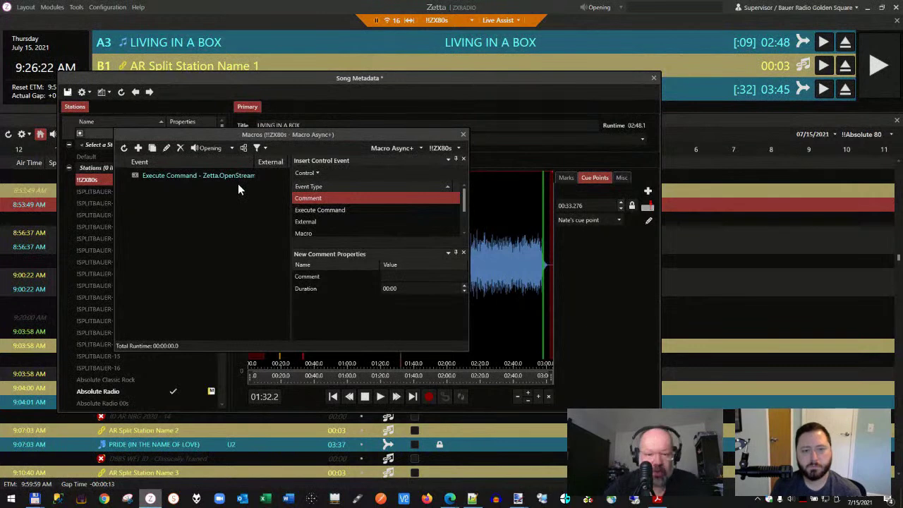
Open the macro's properties, review the macro execution options including 'Asynchronous & play through the Macro', and close them without saving
click(167, 149)
click(316, 259)
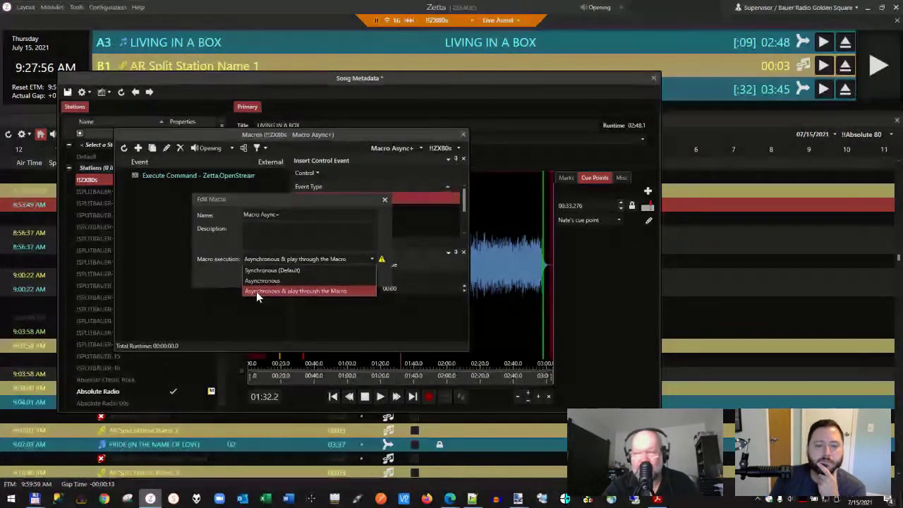
click(256, 291)
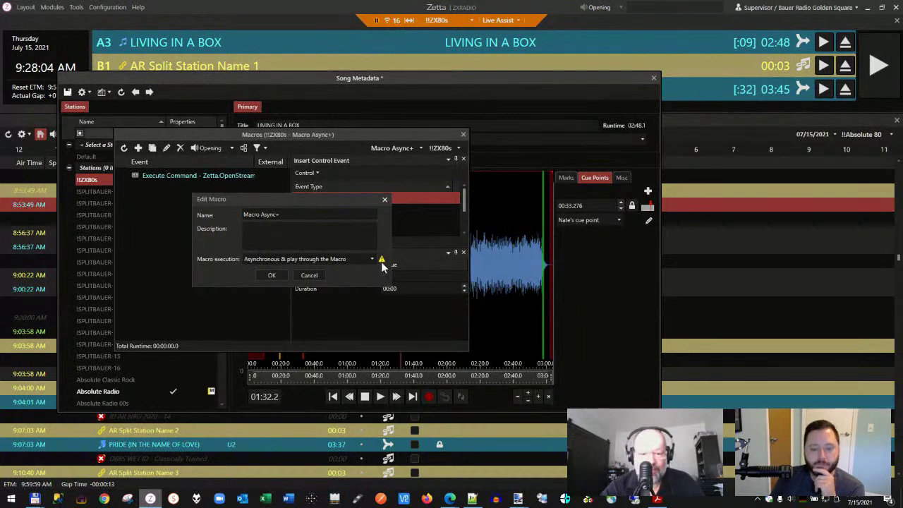
mouse_move(381, 261)
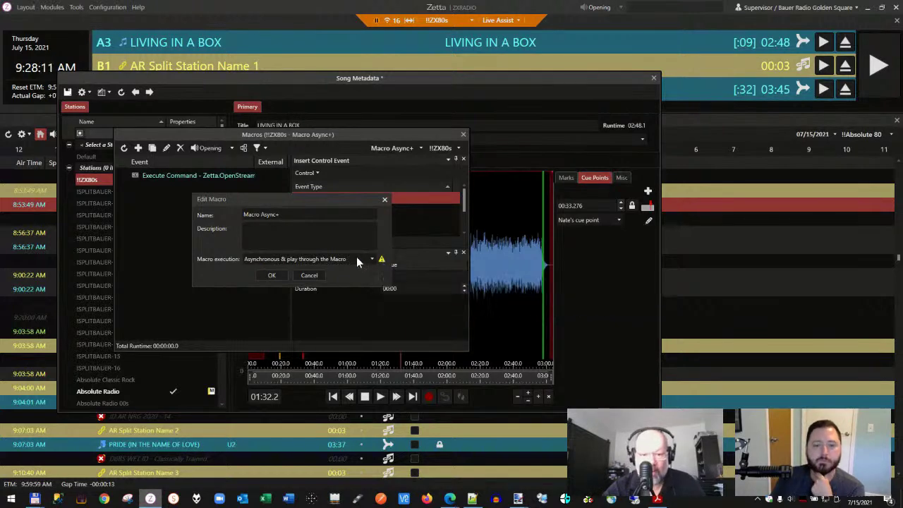
click(355, 258)
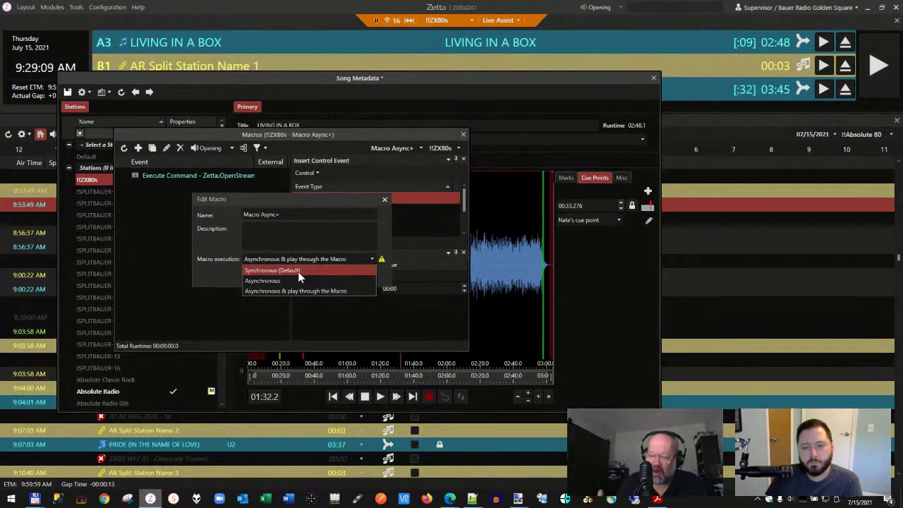
click(381, 277)
mouse_move(384, 265)
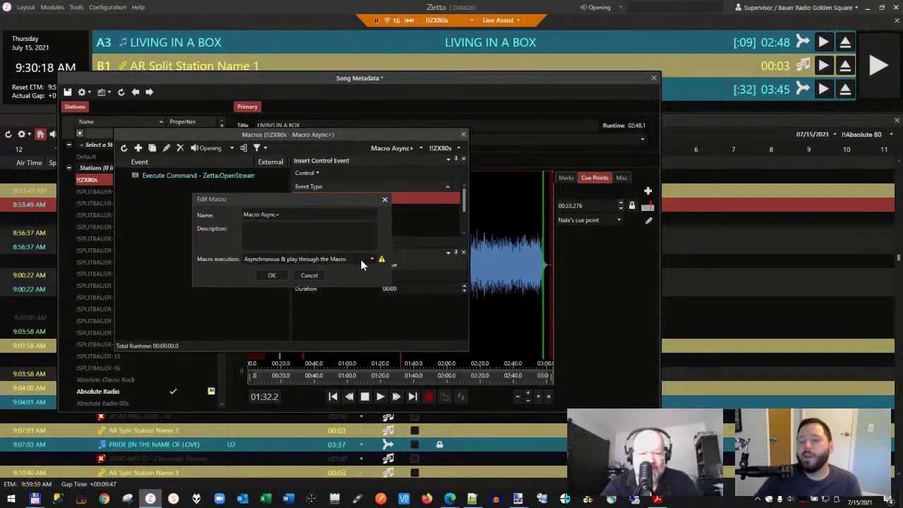
click(385, 199)
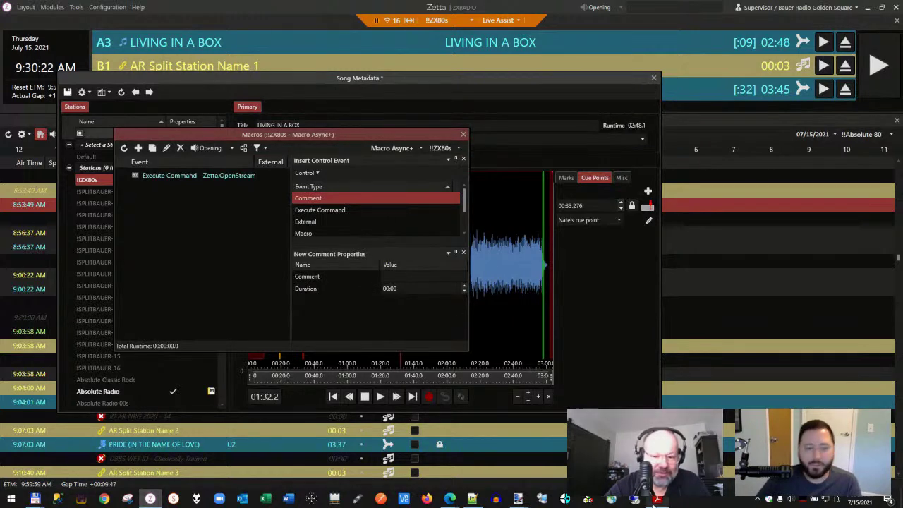
Switch to the release notes PDF and read on page 3 from the Sequencer section to the Startup Manager and UI / UX entries
key(alt+Tab)
scroll(561, 378, down, 5)
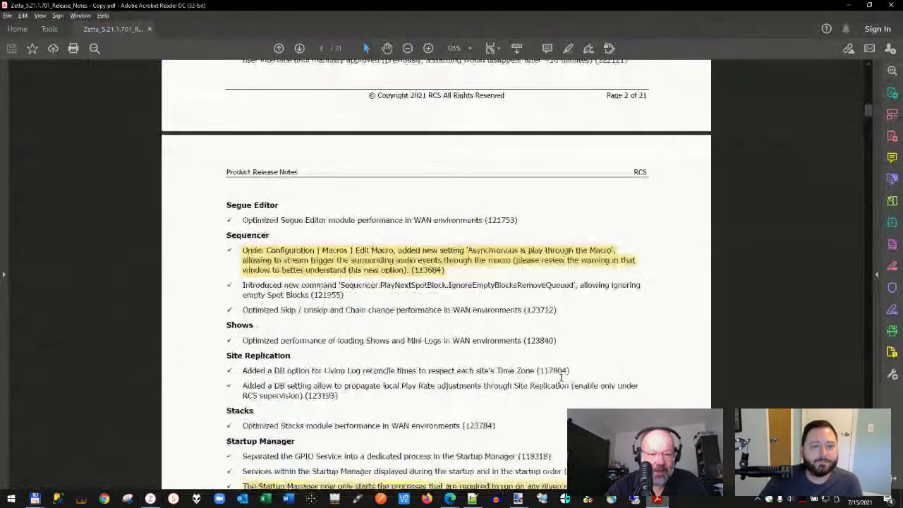
scroll(561, 381, down, 5)
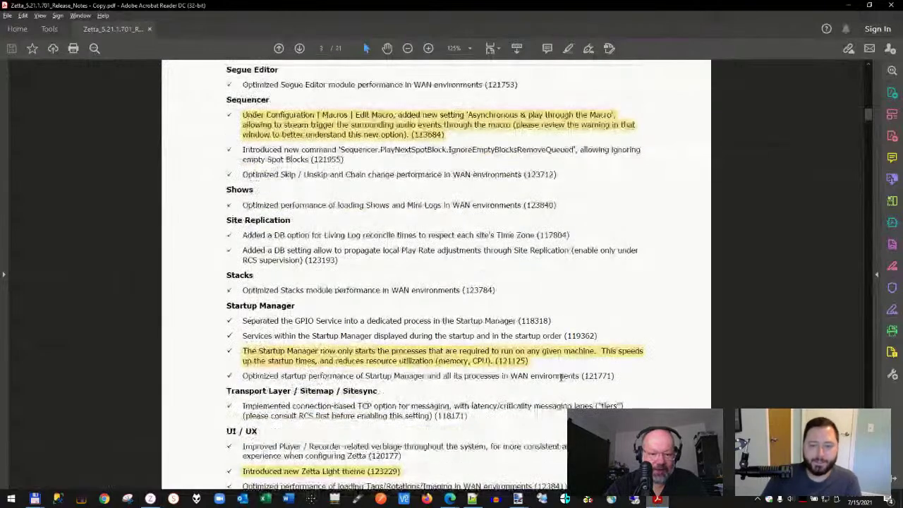
scroll(564, 380, down, 1)
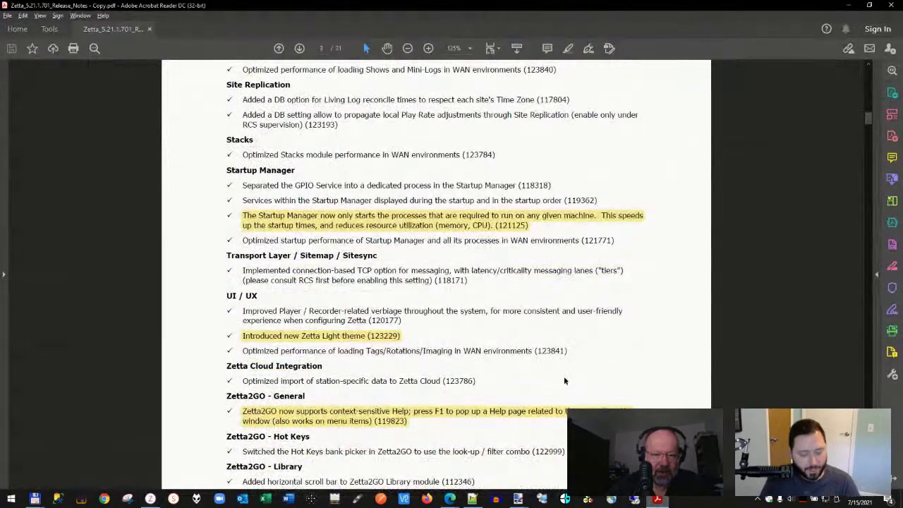
scroll(563, 377, down, 1)
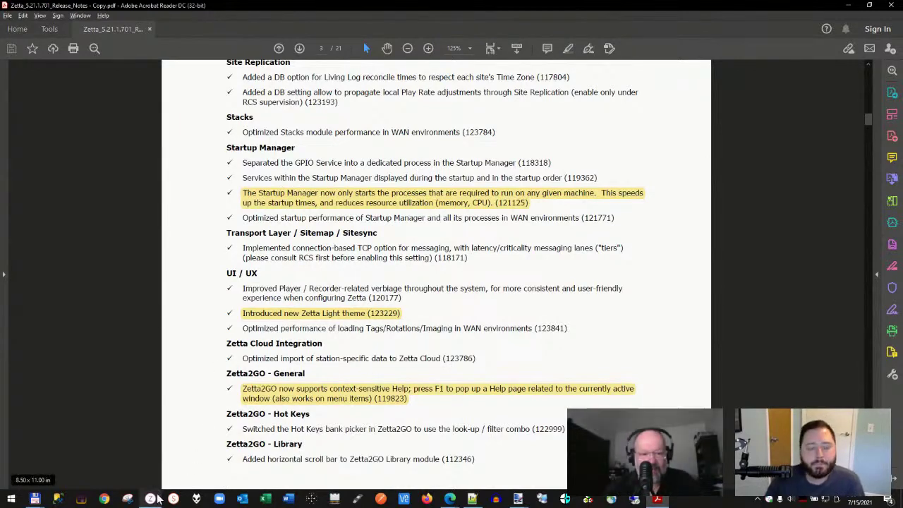
Bring up the Startup Manager window to view its process groups and log, and return to the release notes
click(771, 499)
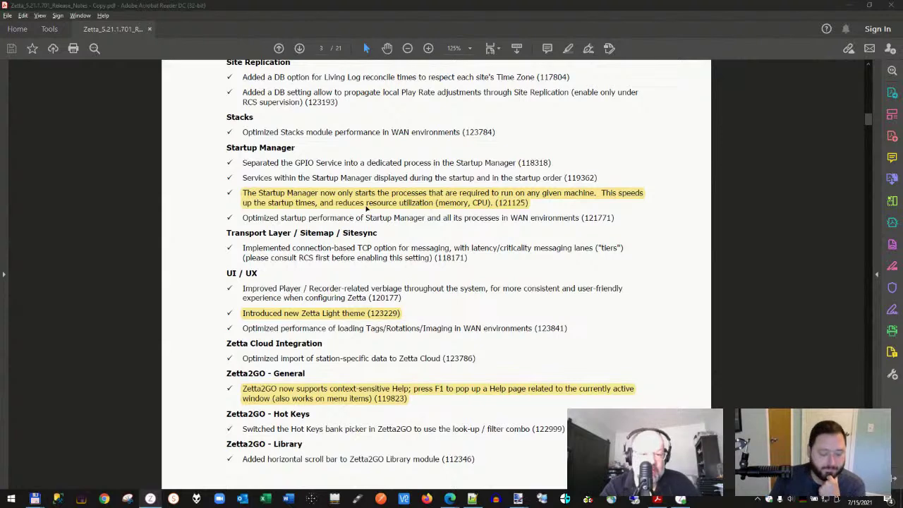
click(681, 500)
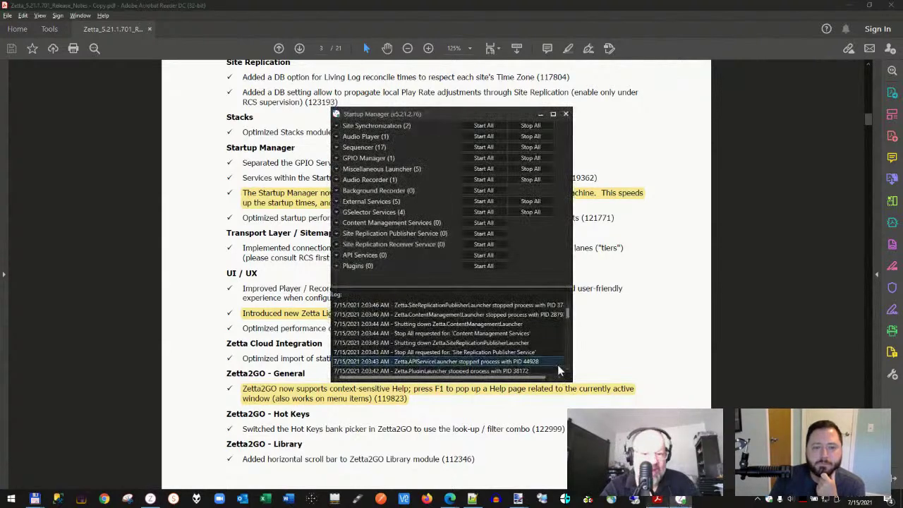
click(294, 241)
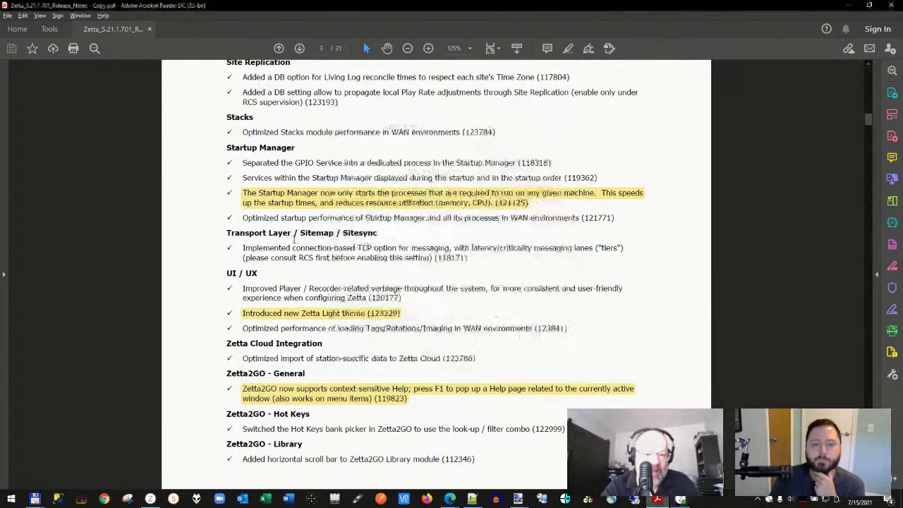
Switch to Zetta, set the window theme to Zetta Light in the User Preferences and save
click(150, 499)
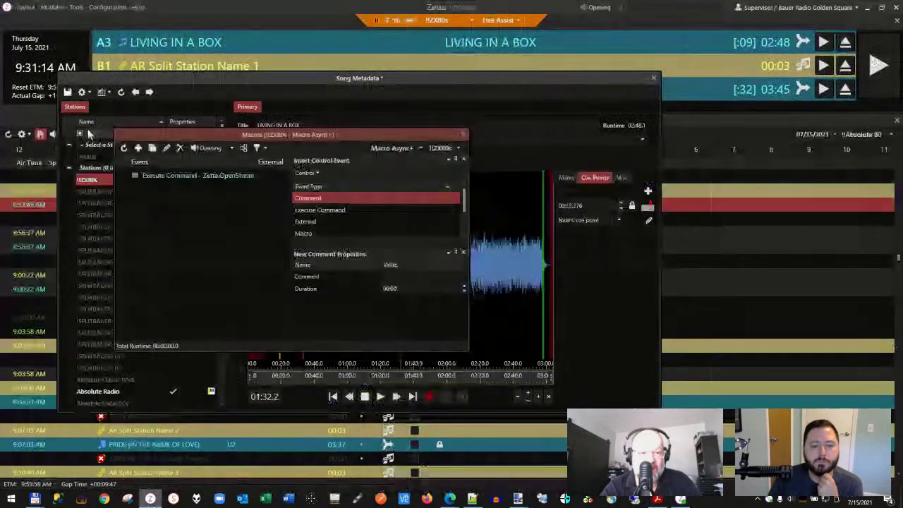
click(804, 7)
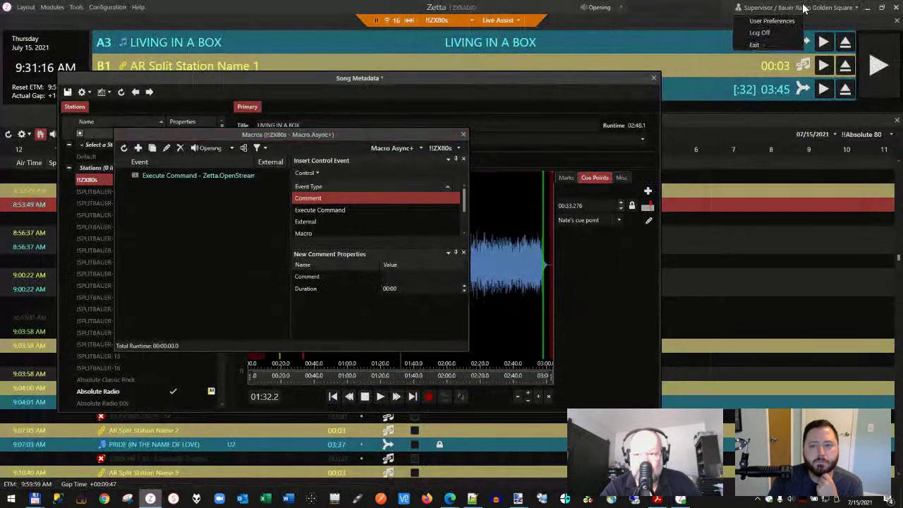
click(771, 21)
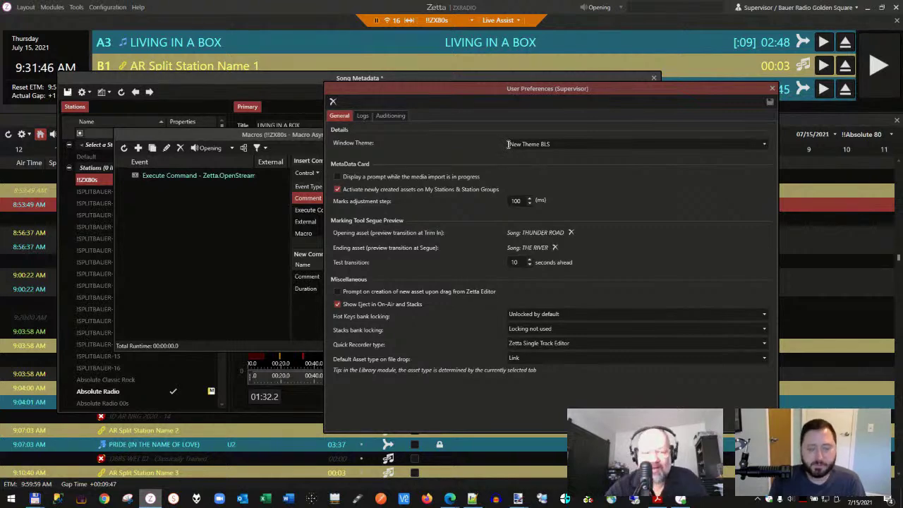
click(532, 145)
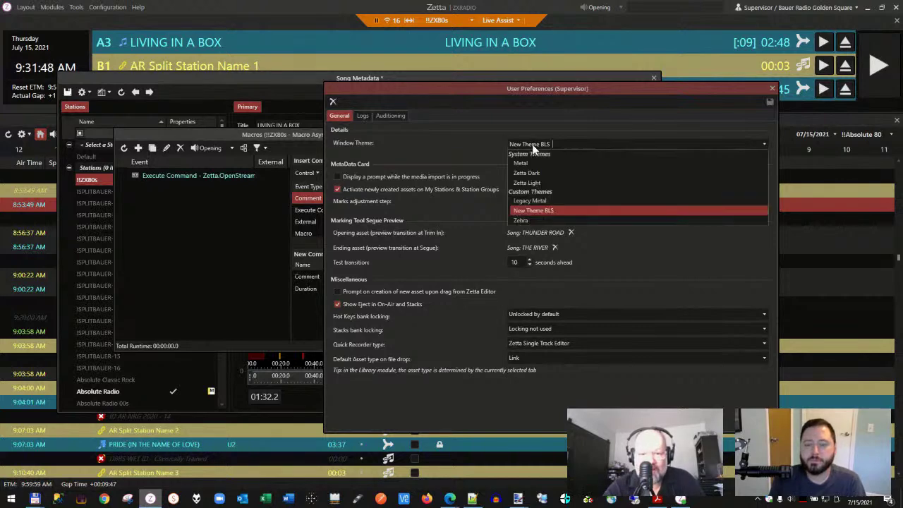
click(531, 182)
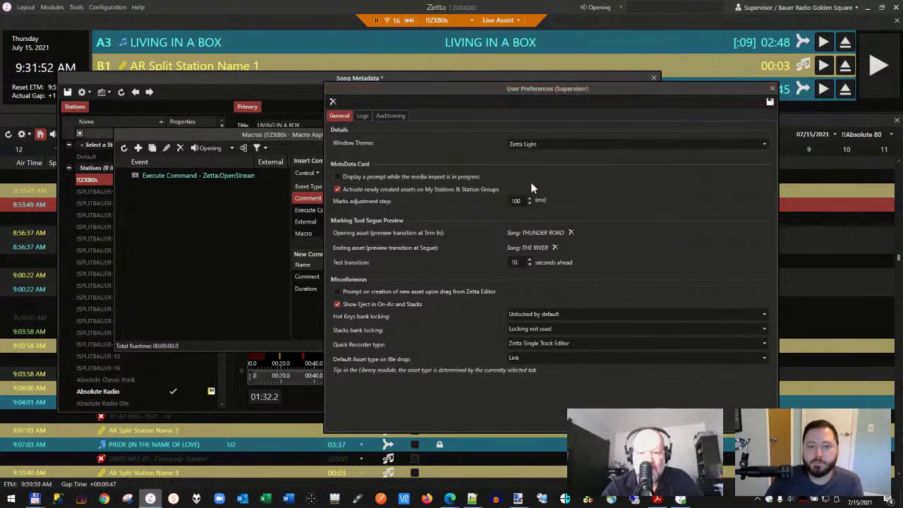
click(770, 103)
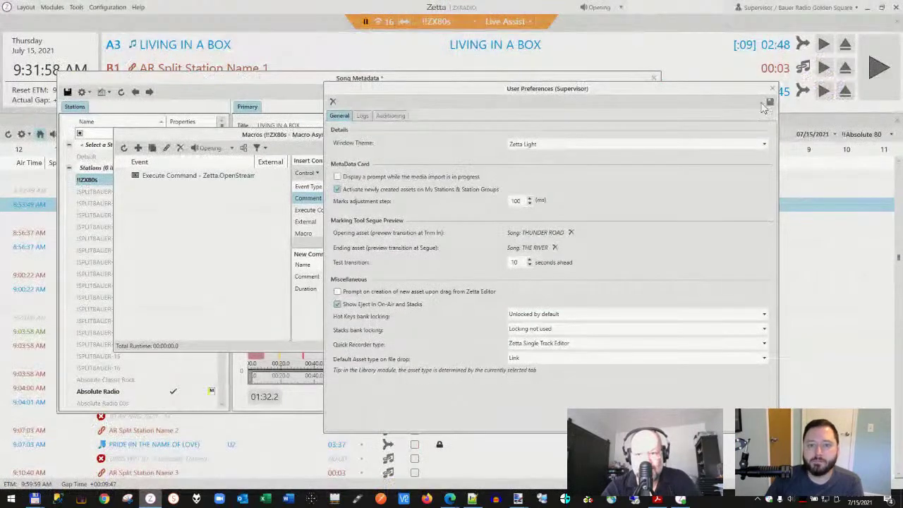
Close the Macros window and bring the Song Metadata window to the front to view its waveform in the light theme
drag(766, 105, 833, 143)
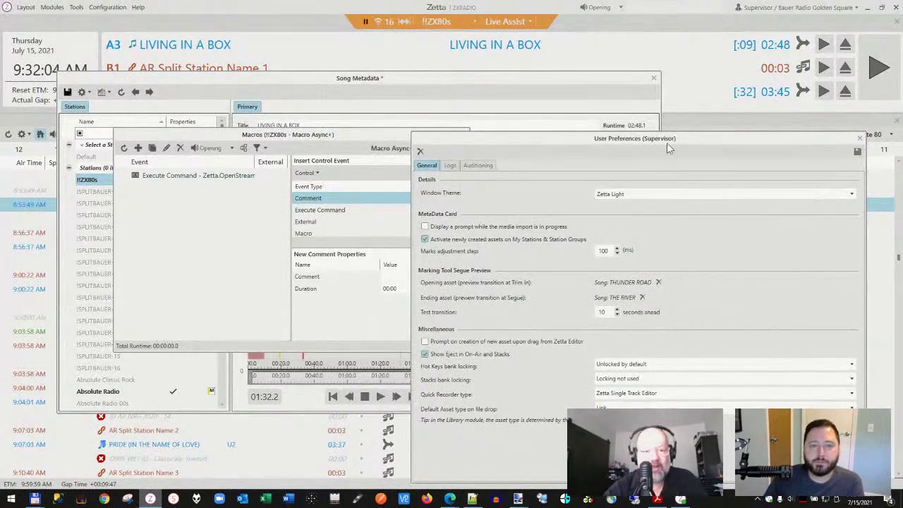
click(332, 134)
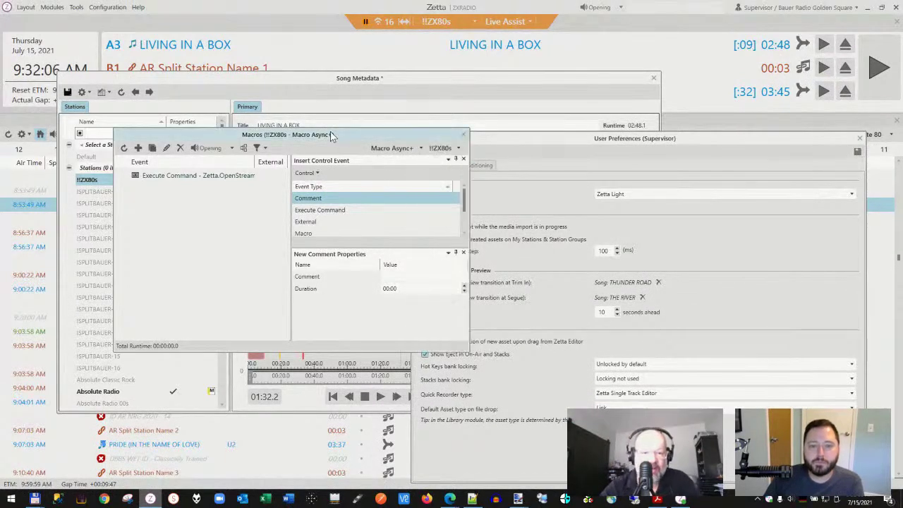
click(464, 134)
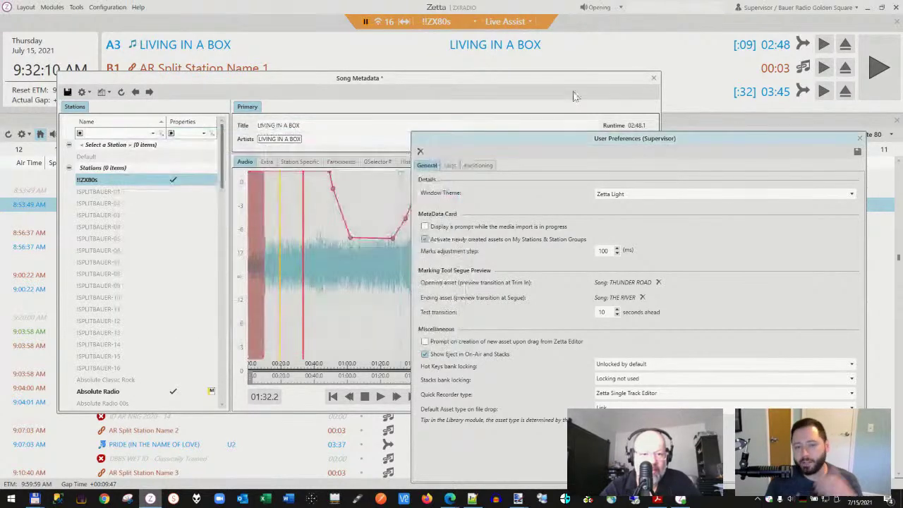
click(619, 79)
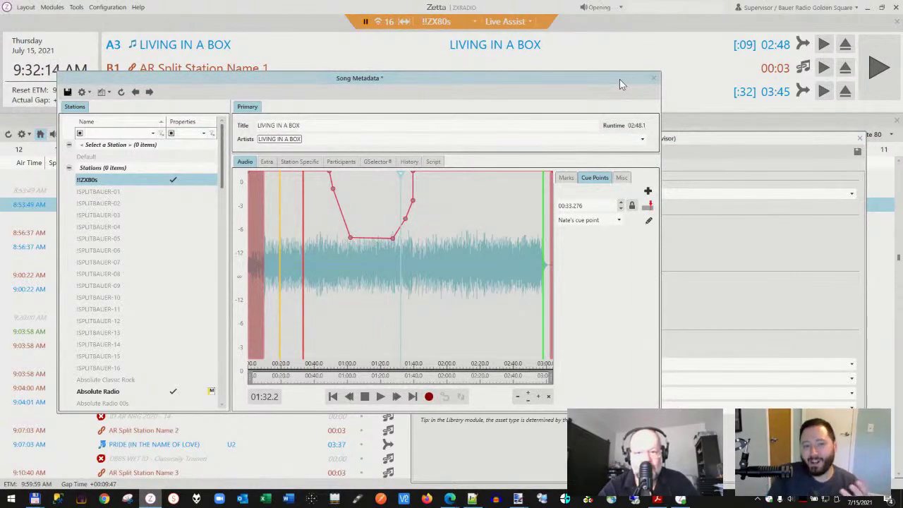
Set the window theme in the User Preferences back to New Theme BLS and save
click(702, 136)
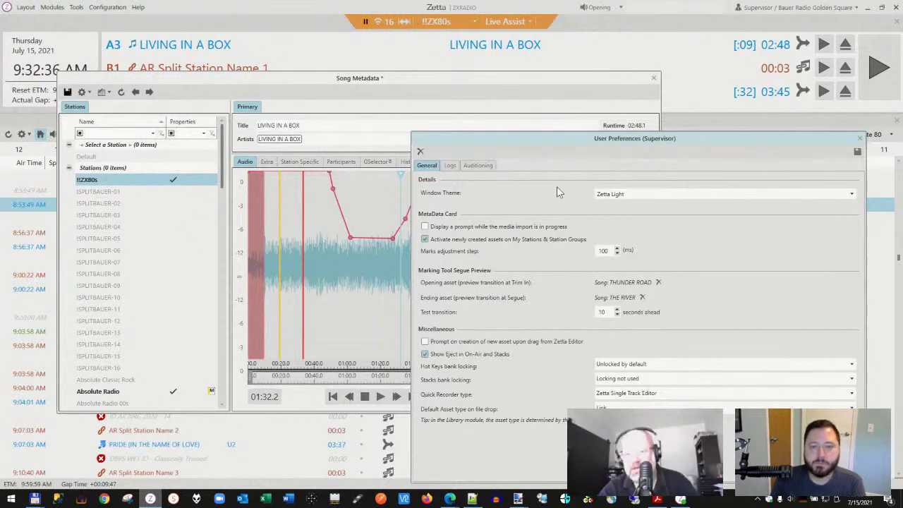
click(614, 195)
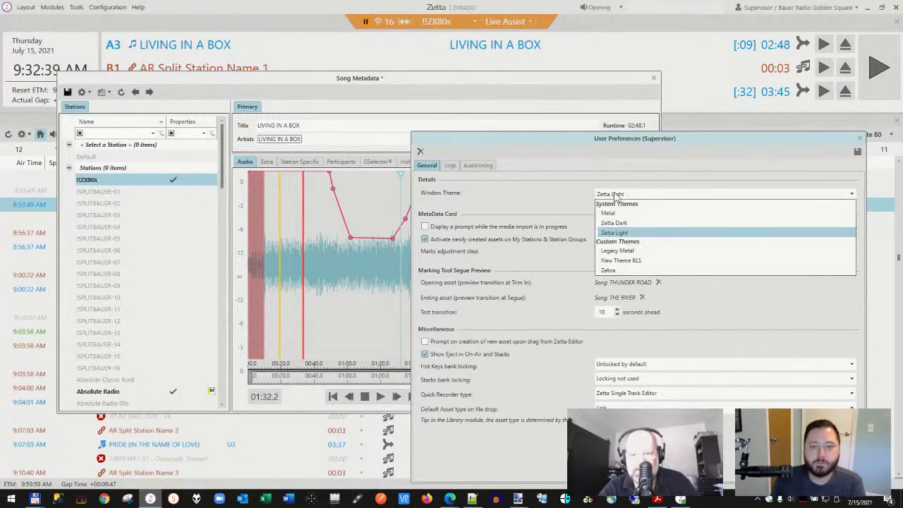
click(610, 261)
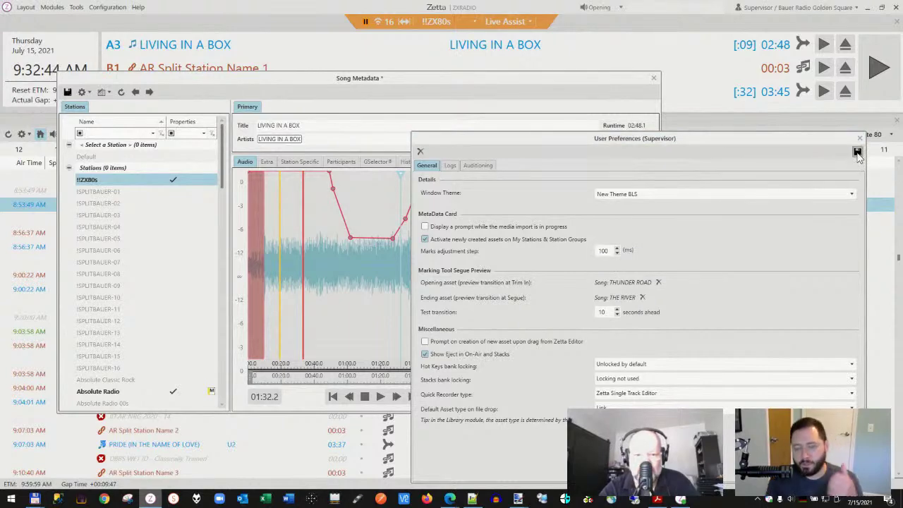
click(857, 153)
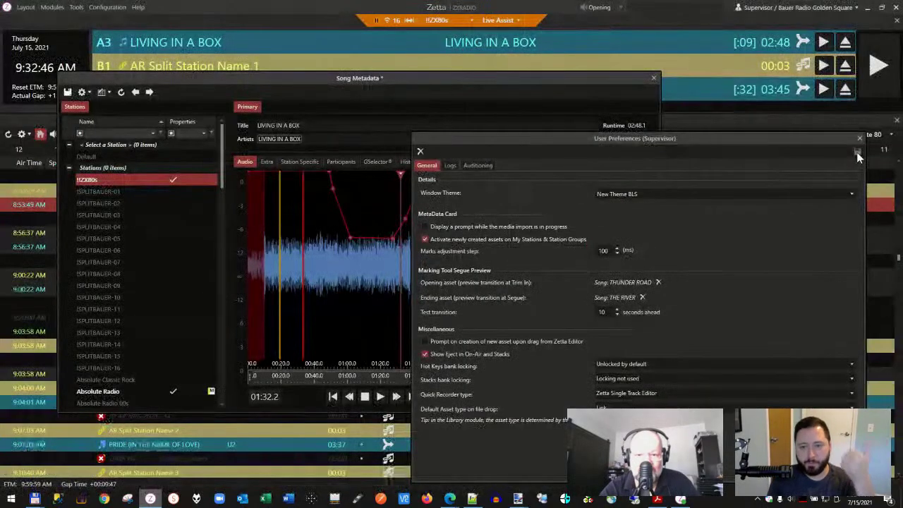
Set the window theme to Metal and save the preferences
click(744, 192)
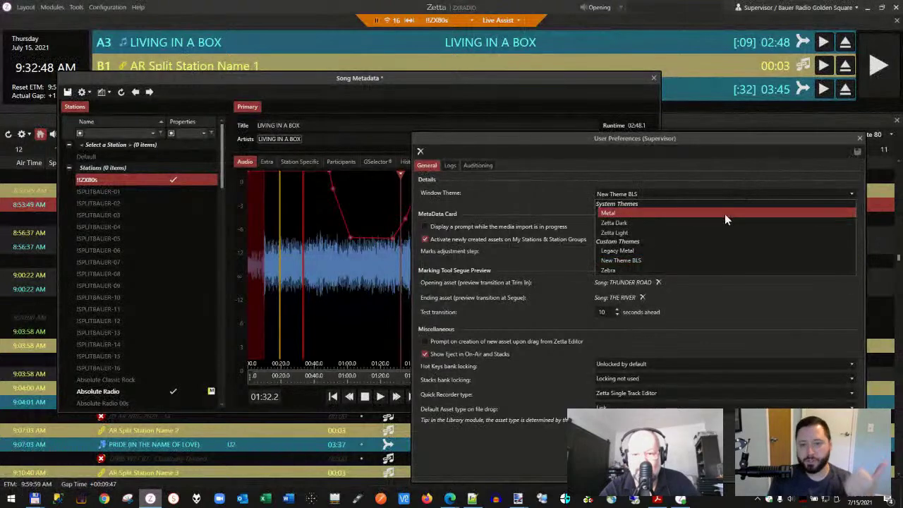
click(724, 213)
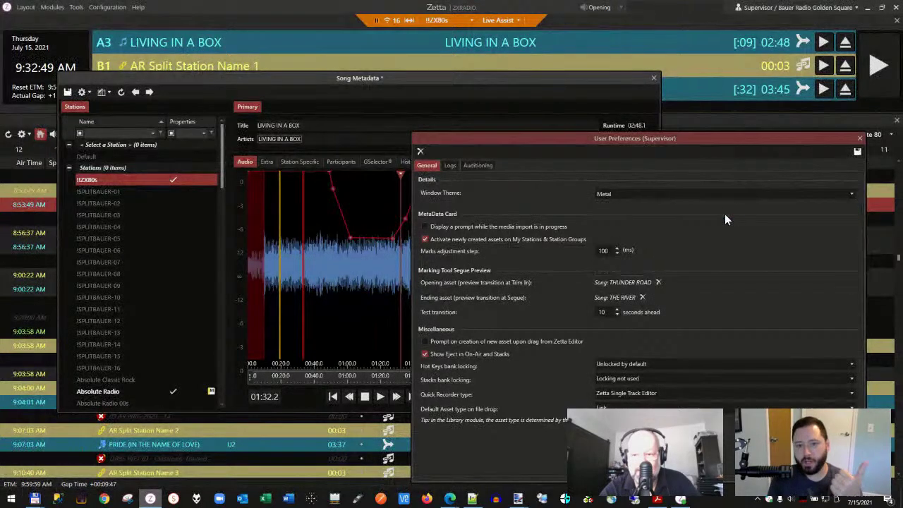
click(858, 153)
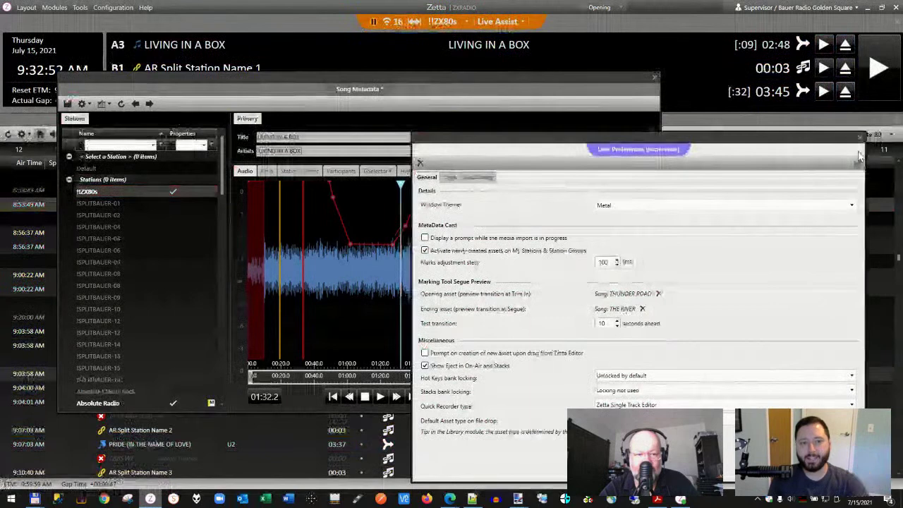
Try Zetta Dark as the window theme choice, replace it with New Theme BLS and save the preferences
click(666, 205)
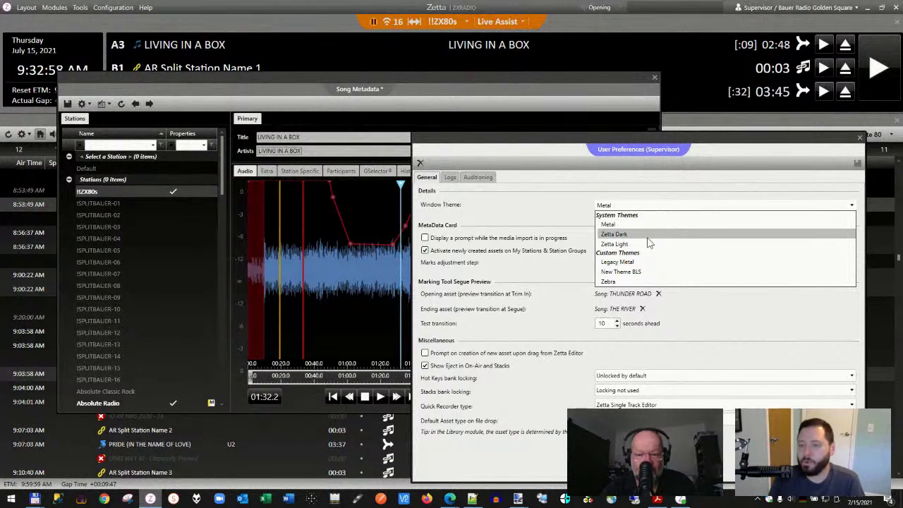
click(649, 235)
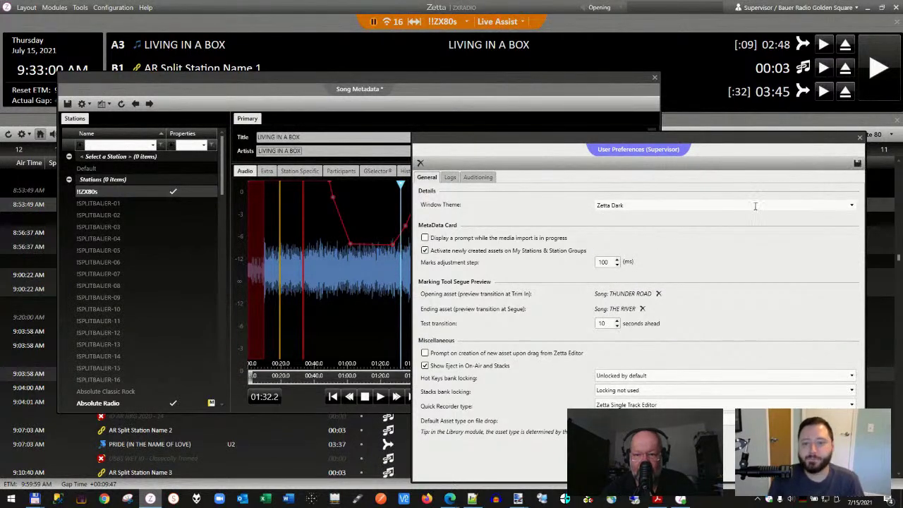
click(755, 206)
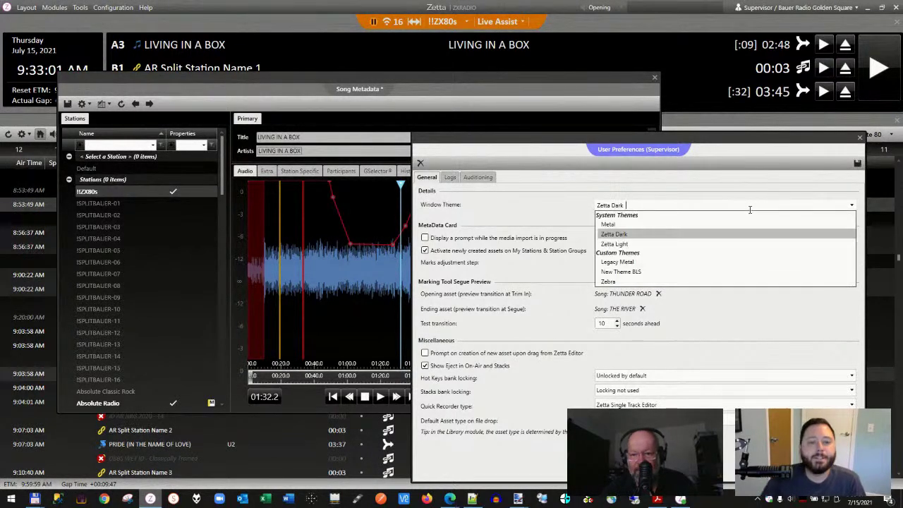
click(708, 272)
click(857, 163)
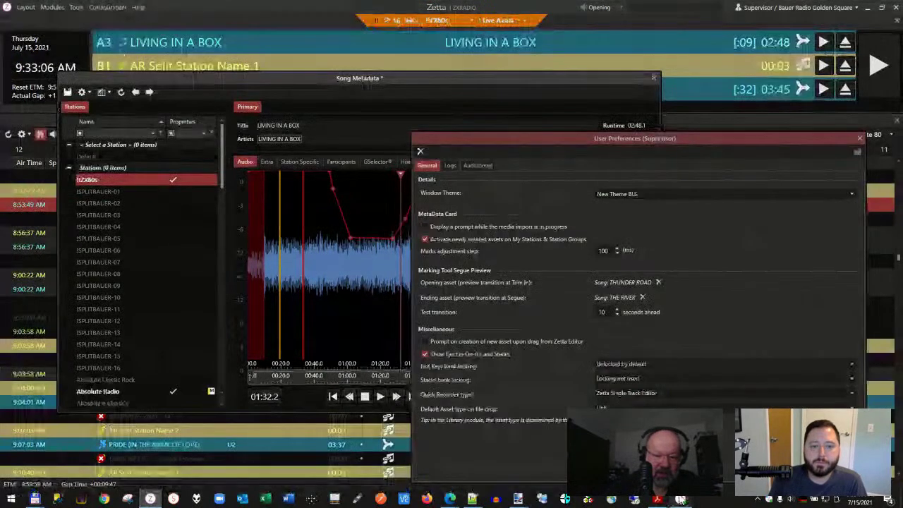
Switch back to the release notes PDF and read the Zetta2GO entries at the end of page 3
key(alt+Tab)
scroll(499, 393, down, 2)
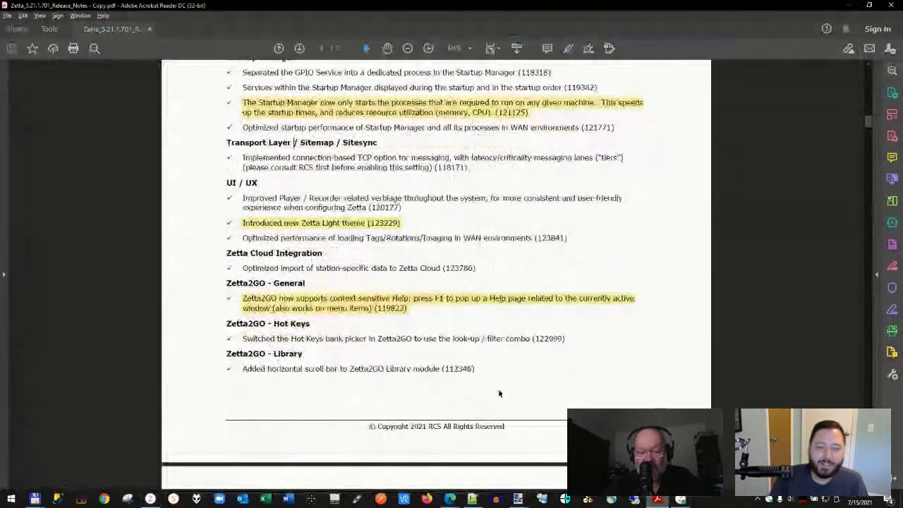
Switch from the release notes to the Zetta2GO page in the browser
scroll(498, 393, down, 1)
scroll(499, 390, down, 1)
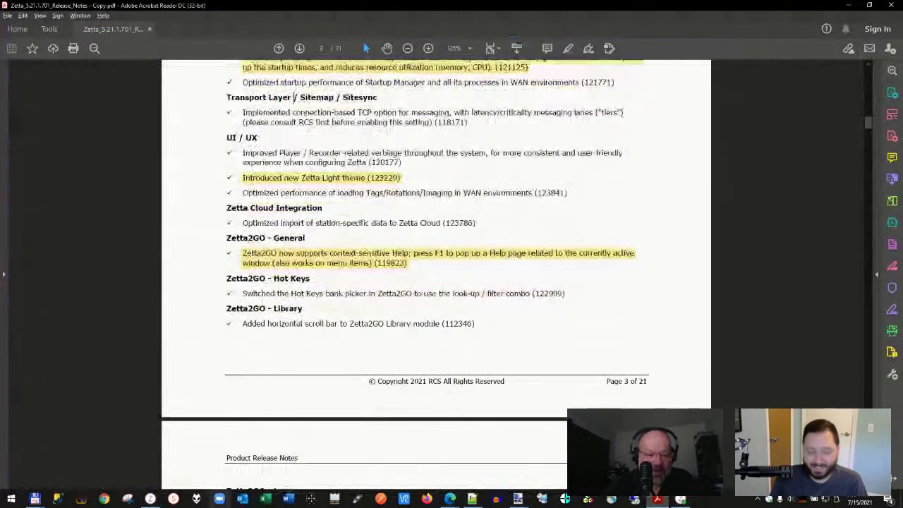
click(446, 499)
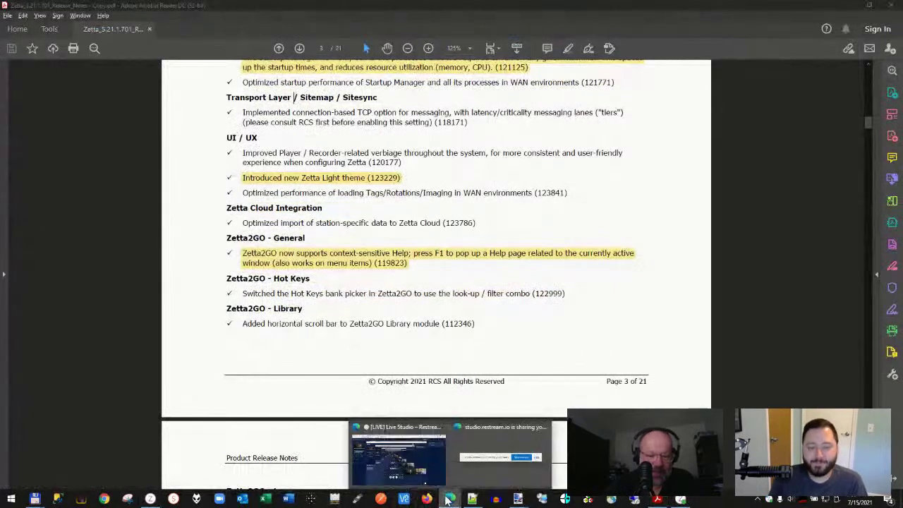
click(398, 455)
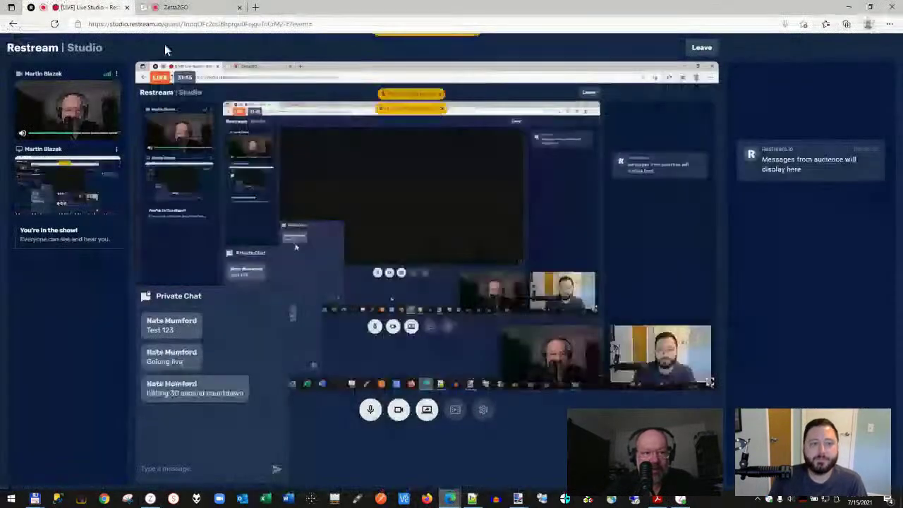
click(171, 7)
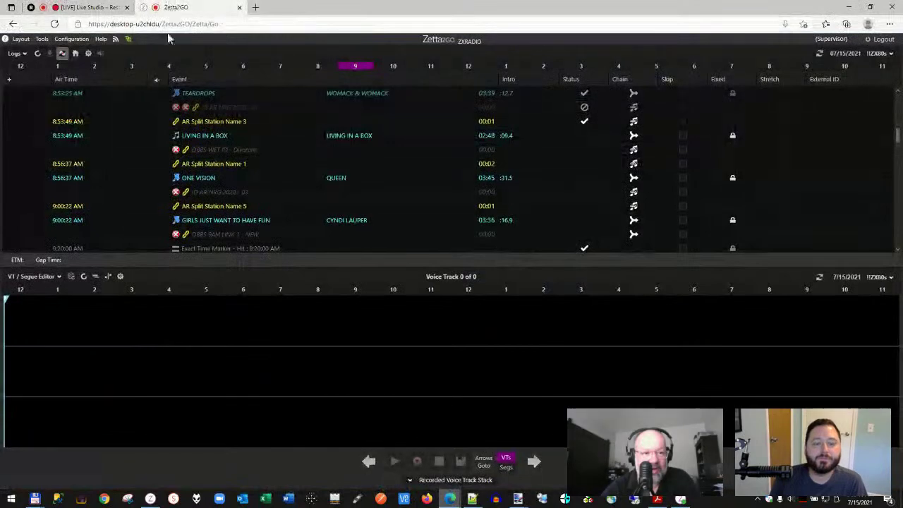
Select the AR Split Station Name 1 and AR Split Station Name 5 log events, dismiss the audio error and reload Zetta2GO
click(216, 163)
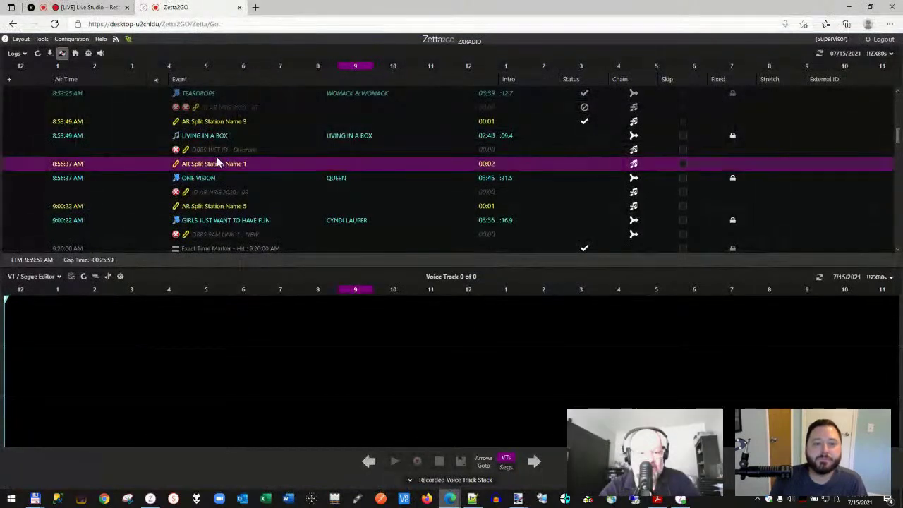
click(216, 207)
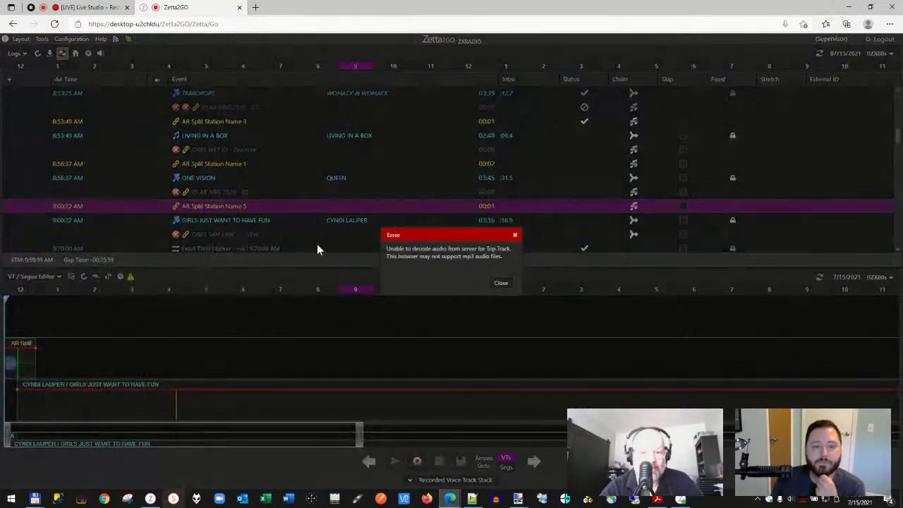
click(499, 283)
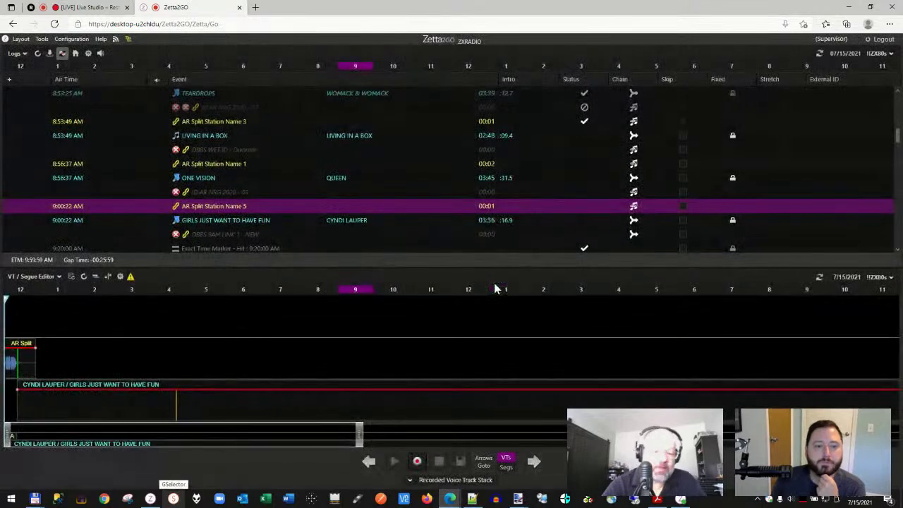
key(F5)
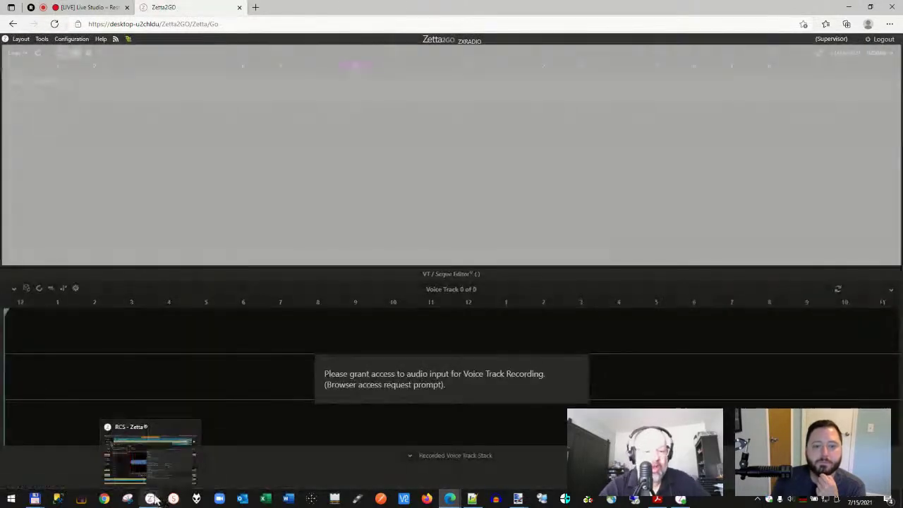
Switch to Zetta, bring up the context-sensitive help for the User Preferences window and close it
click(151, 500)
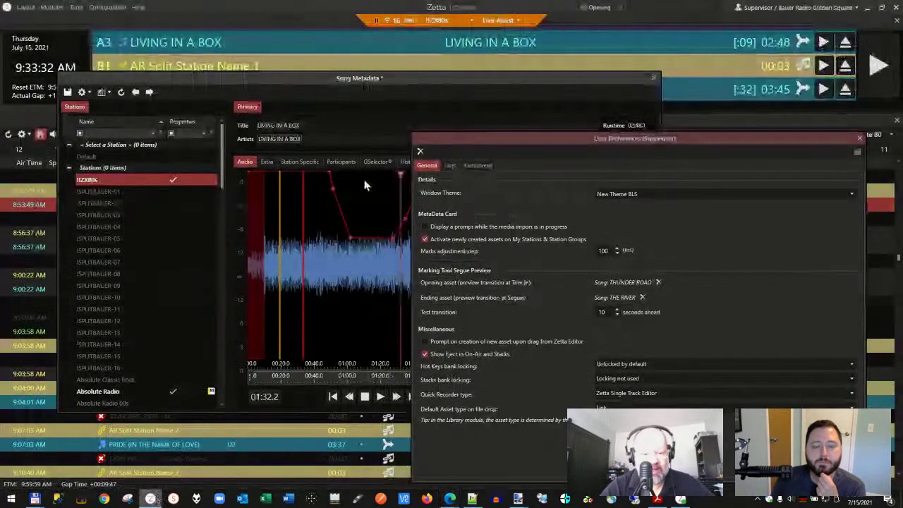
key(F1)
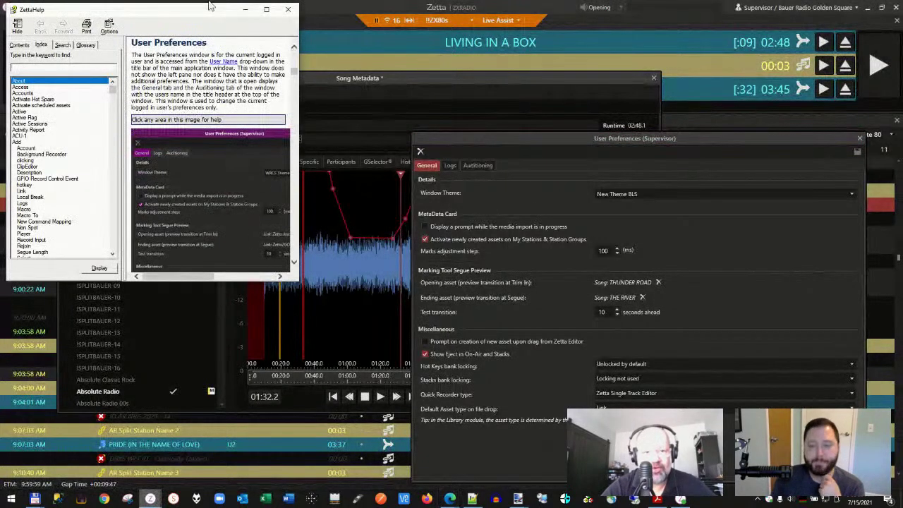
click(287, 10)
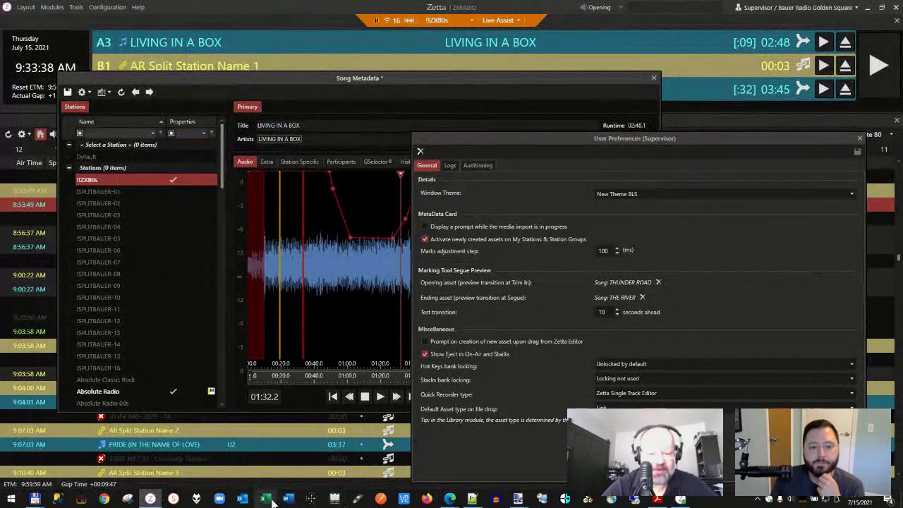
Return to Zetta2GO, select the fourth event in the log, view the context-sensitive help for Logs and close it
mouse_move(449, 498)
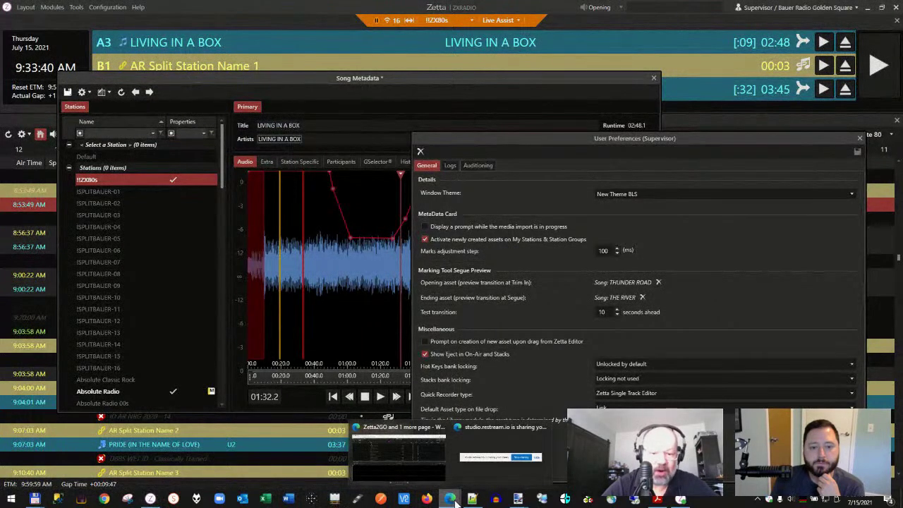
click(428, 467)
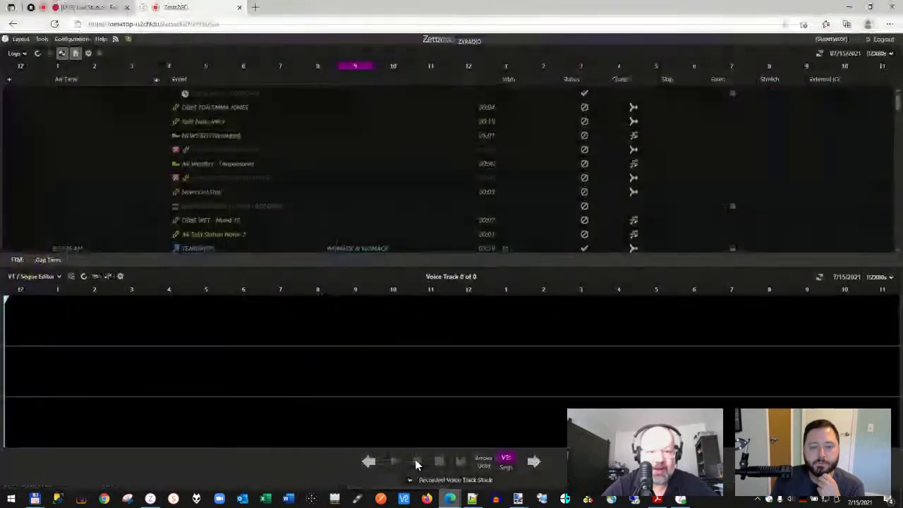
click(159, 150)
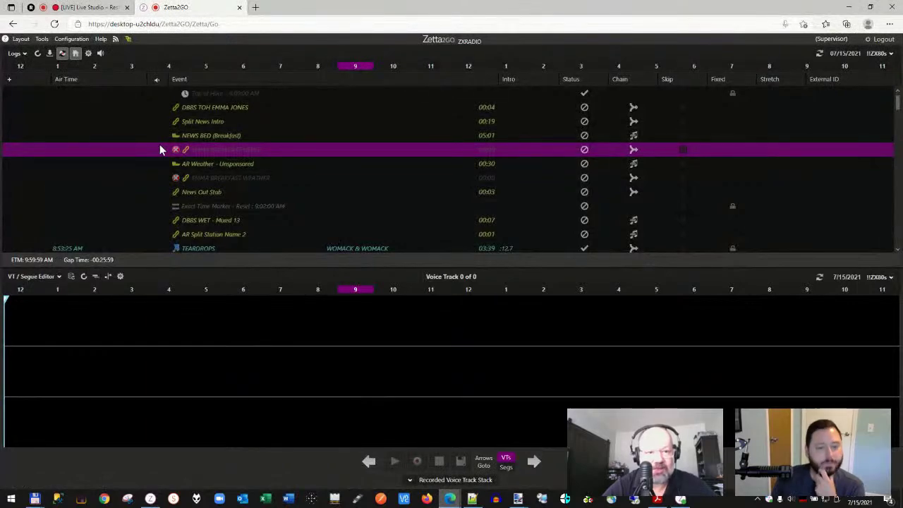
key(F1)
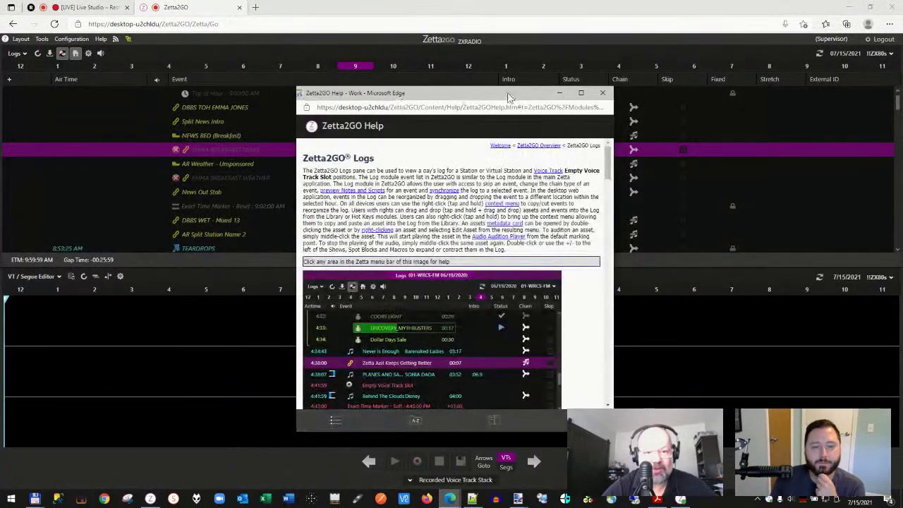
click(602, 92)
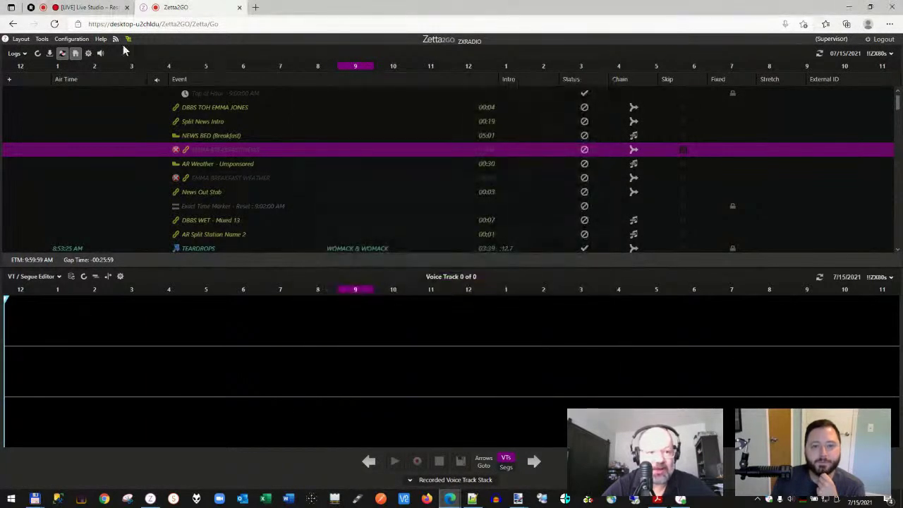
View the context-sensitive help for the Manage Locally Cached Audio command and close the help window
click(59, 40)
mouse_move(46, 42)
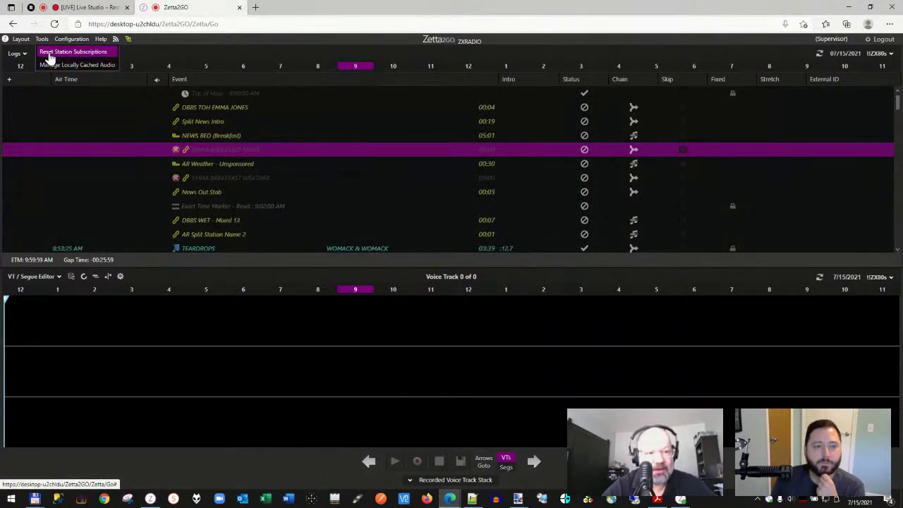
click(51, 66)
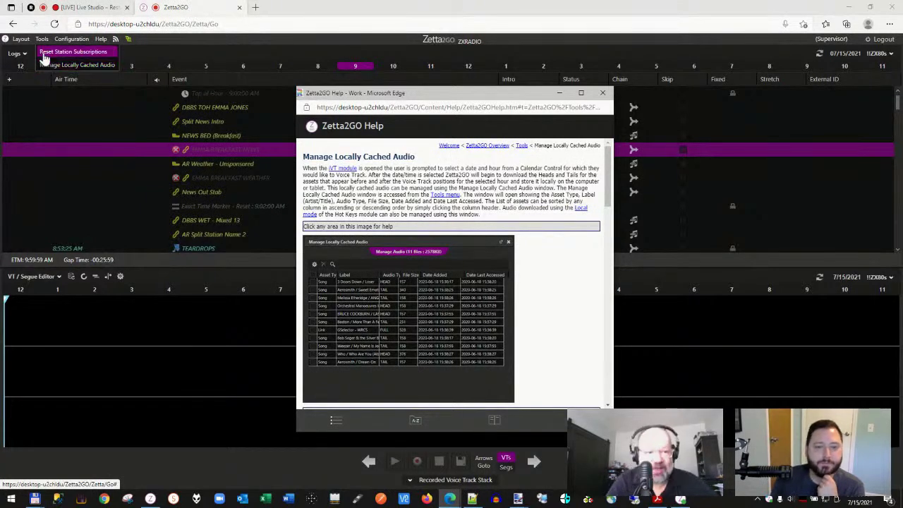
mouse_move(79, 41)
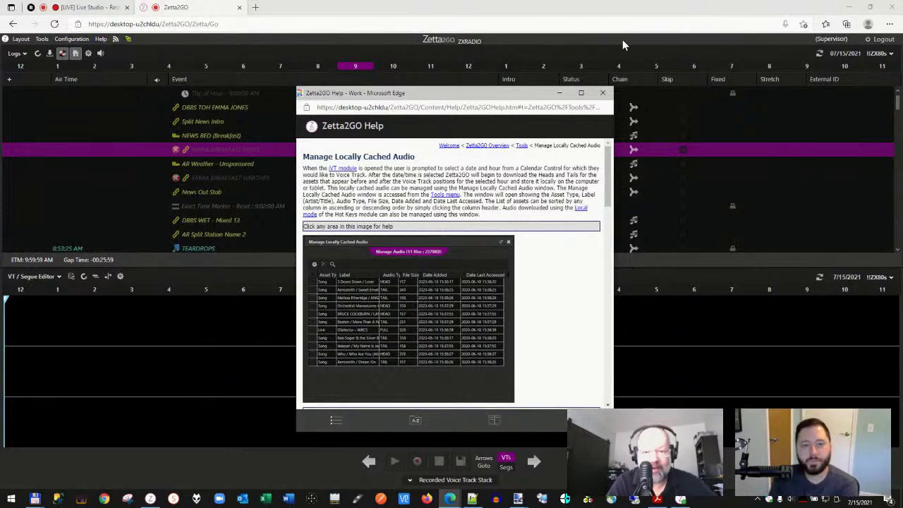
click(605, 94)
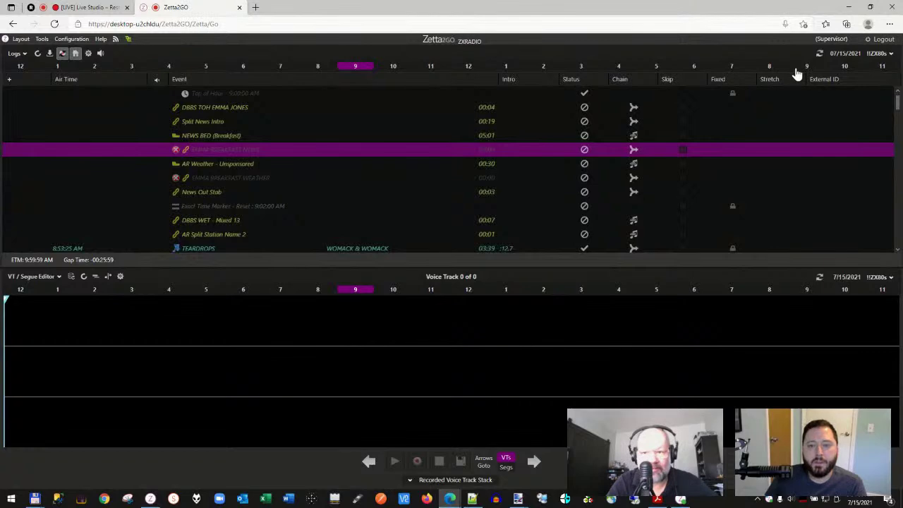
Switch back to the release notes PDF and read the Zetta2GO Logs, Marks Tool and Segue Editor entries on page 4
key(alt+Tab)
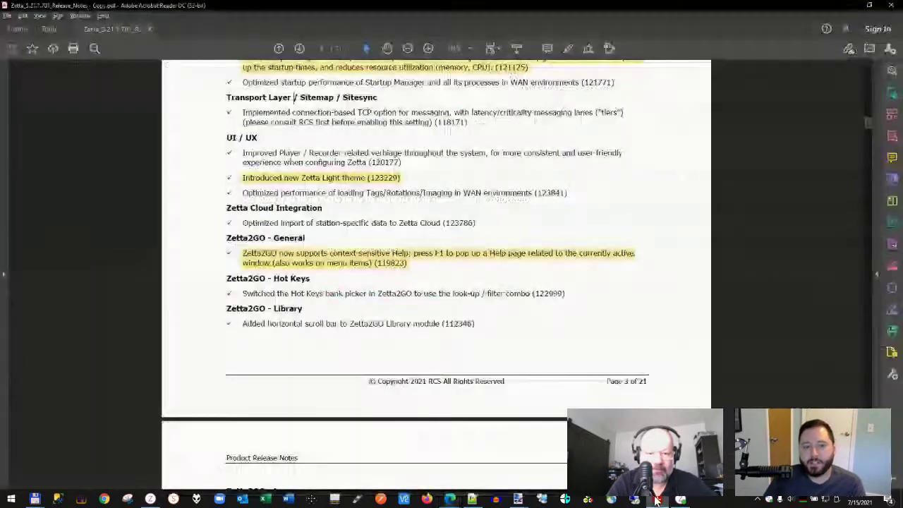
scroll(495, 357, down, 3)
scroll(495, 357, down, 3)
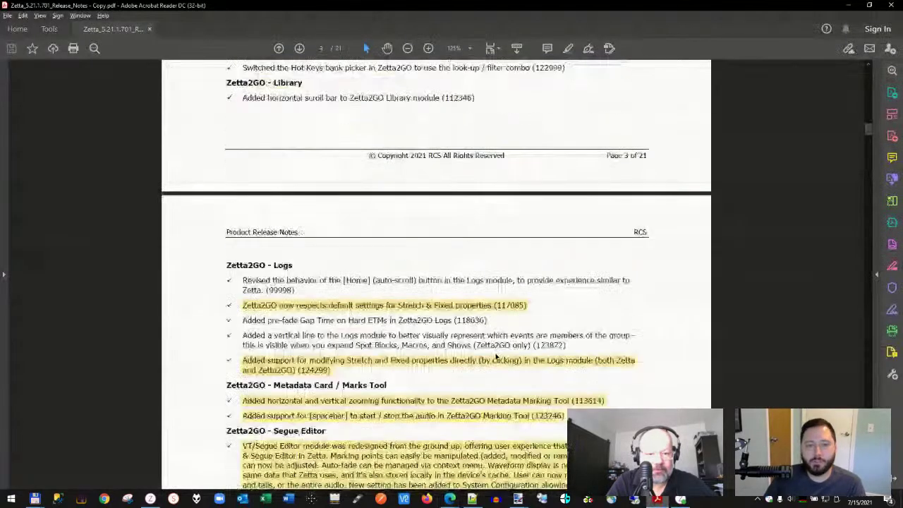
scroll(495, 357, down, 1)
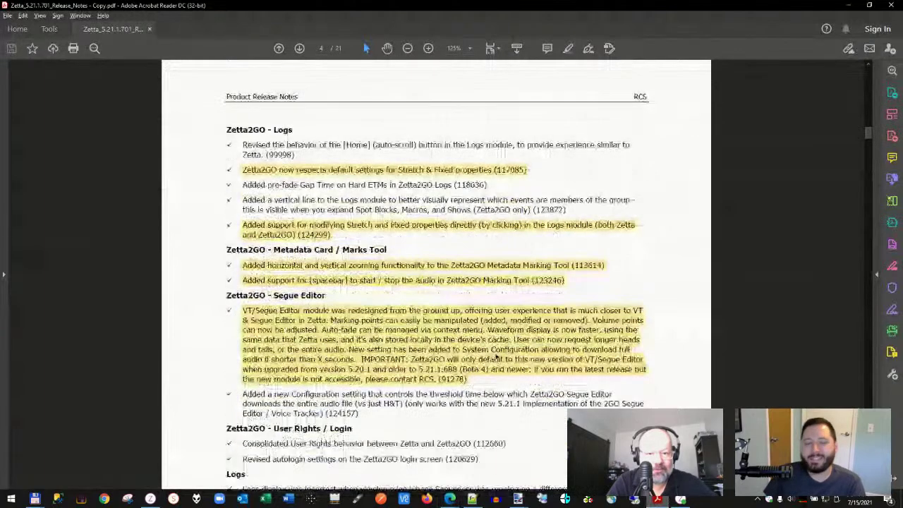
scroll(495, 357, down, 1)
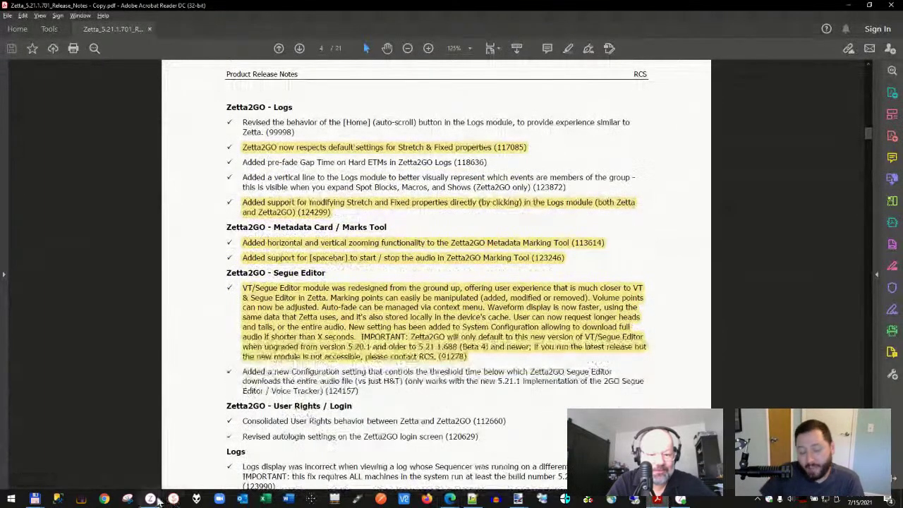
Switch to Zetta2GO and show the 9 PM hour of the log
mouse_move(455, 500)
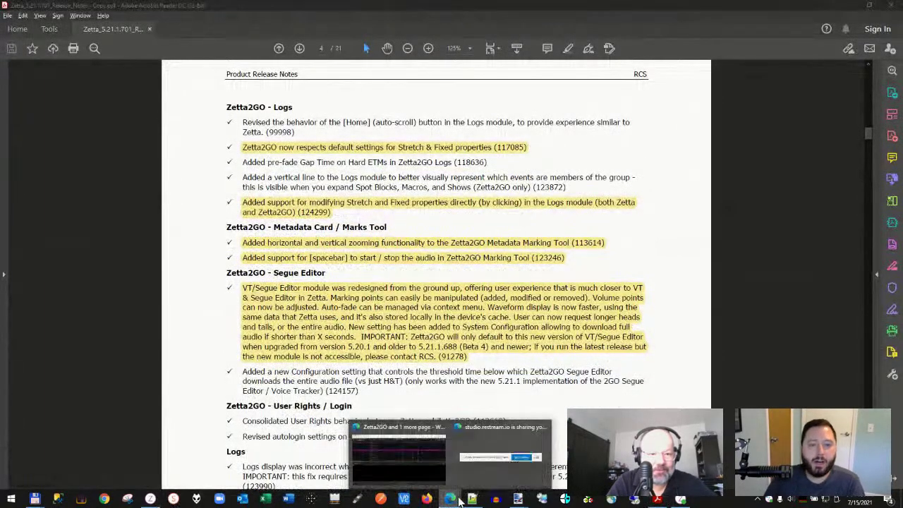
click(393, 458)
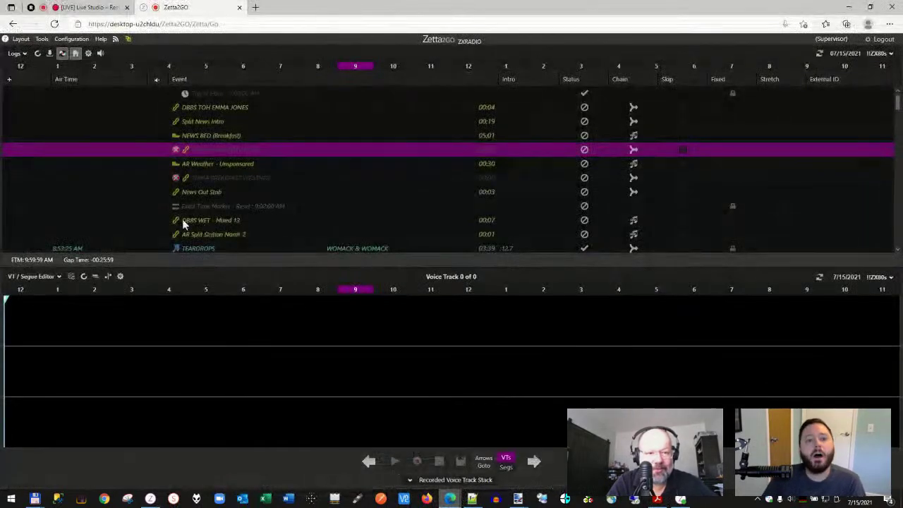
click(807, 67)
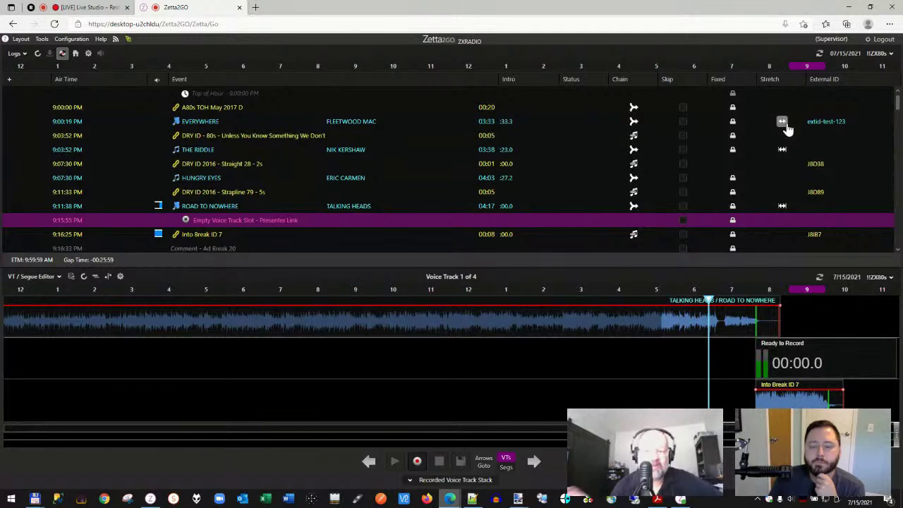
Switch to Zetta, close the User Preferences and close the Song Metadata card without saving its changes
click(150, 498)
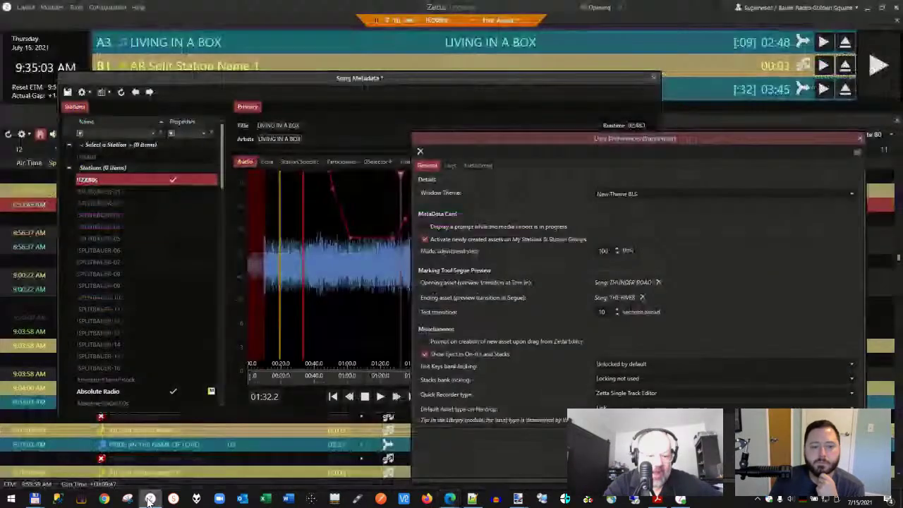
click(859, 138)
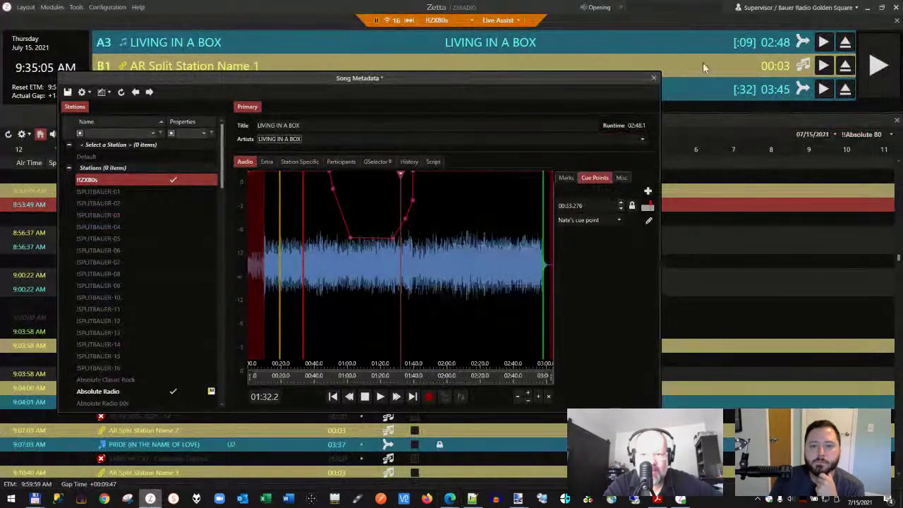
click(653, 78)
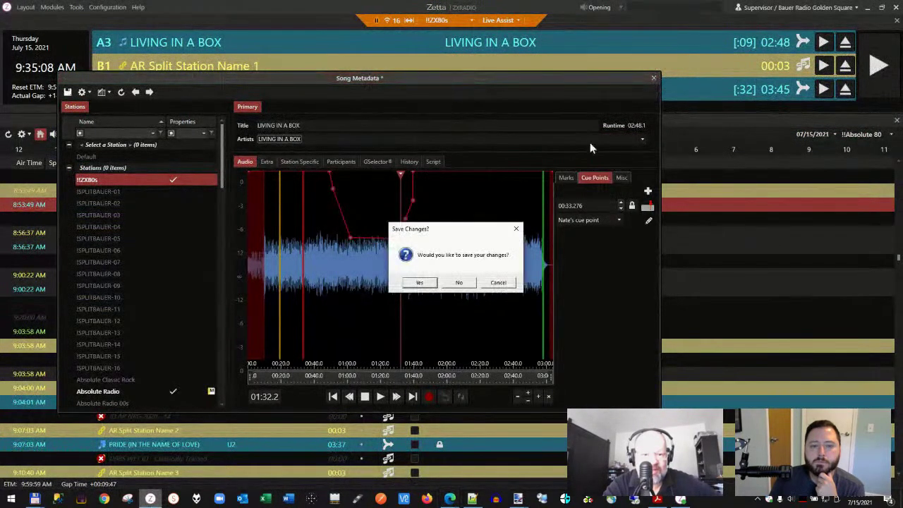
click(455, 283)
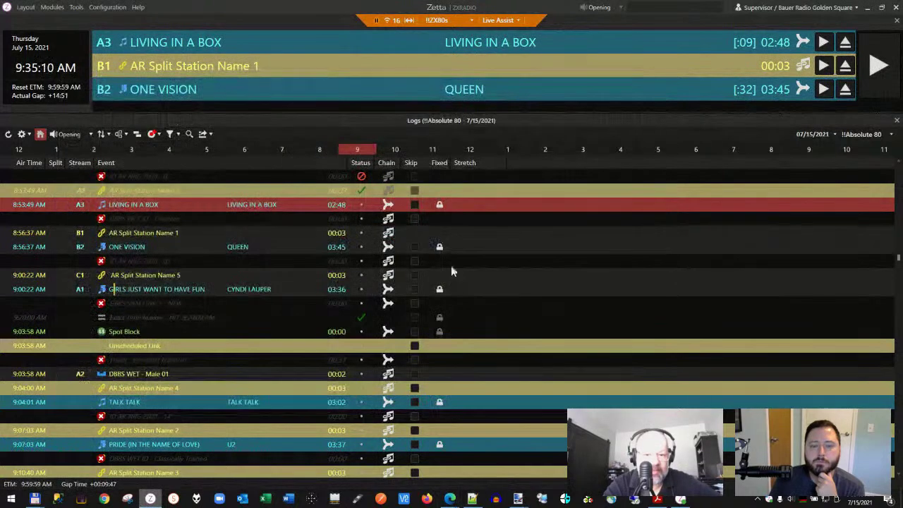
Set the ONE VISION event in the log to Not Fixed, and set it back to Fixed
right_click(695, 229)
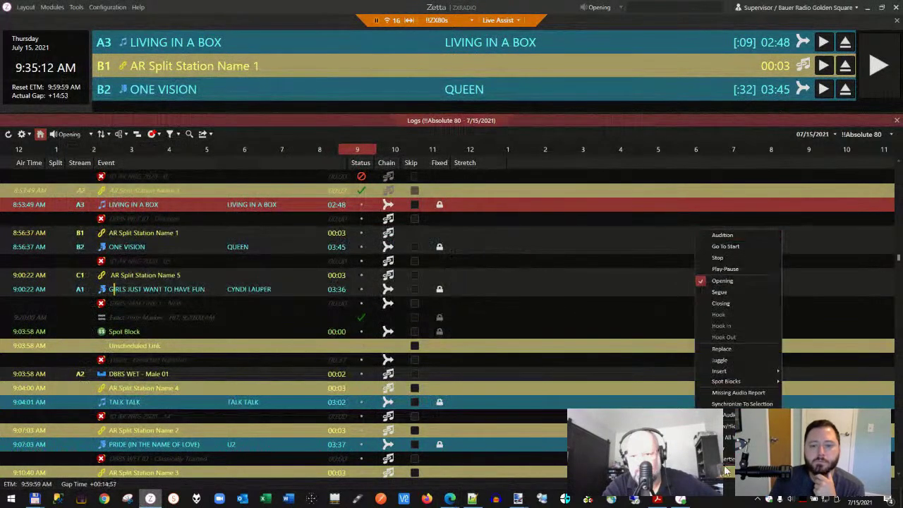
click(528, 247)
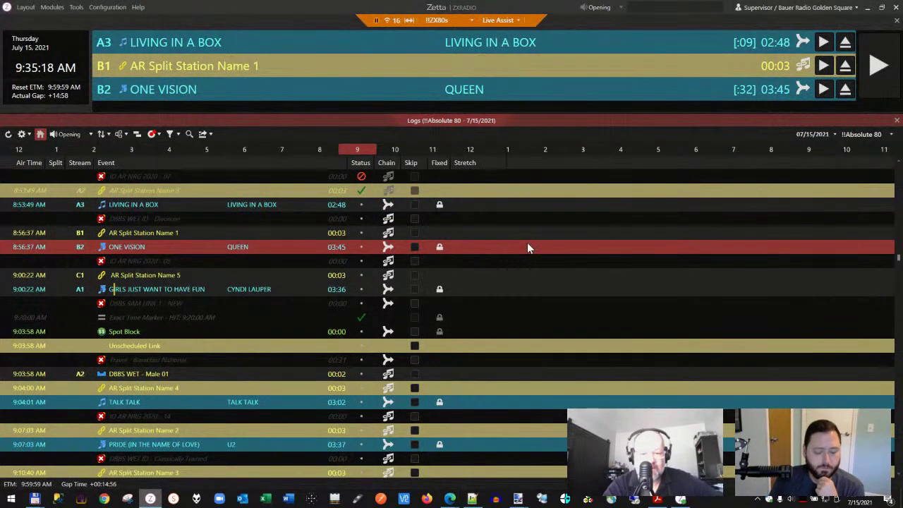
click(438, 246)
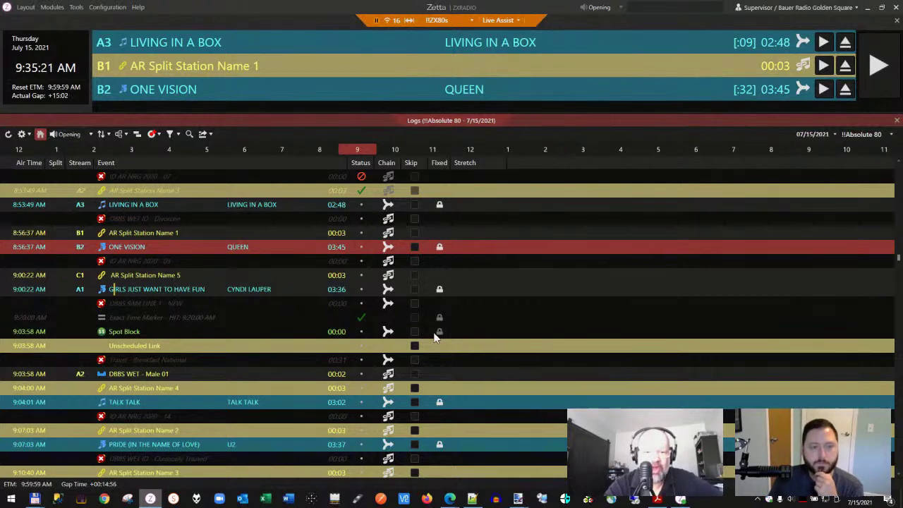
click(440, 251)
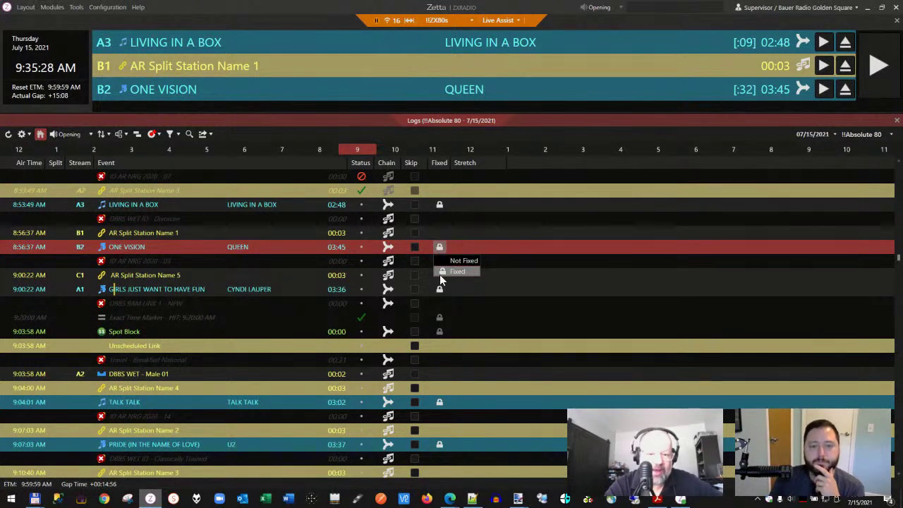
click(441, 261)
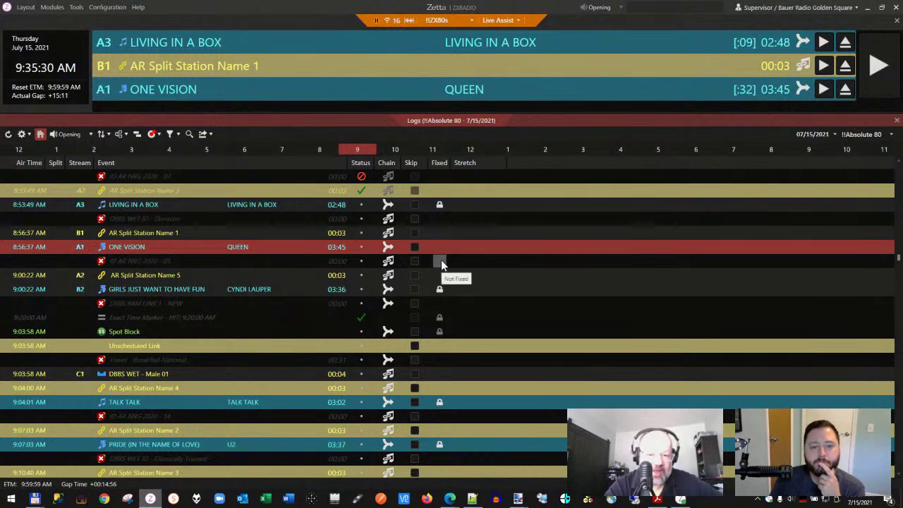
click(440, 252)
click(440, 271)
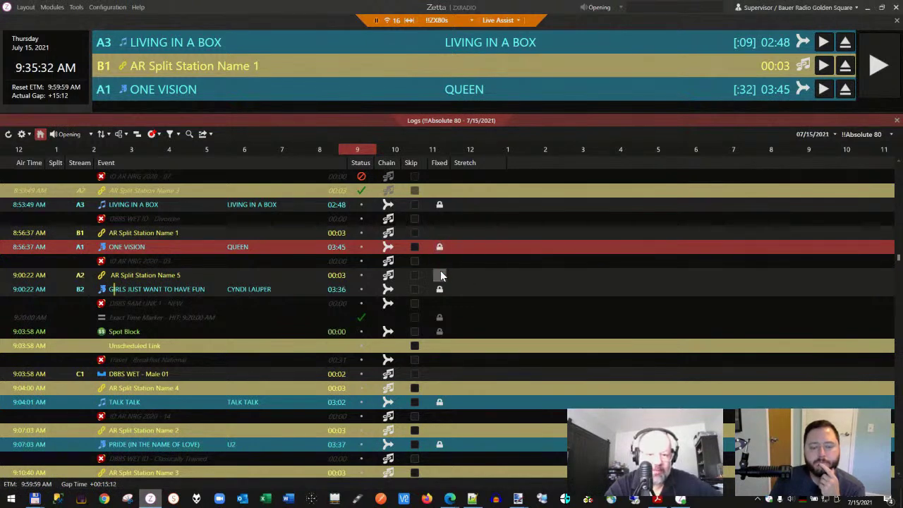
Enable Stretch for the ONE VISION and GIRLS JUST WANT TO HAVE FUN events in the log
click(479, 247)
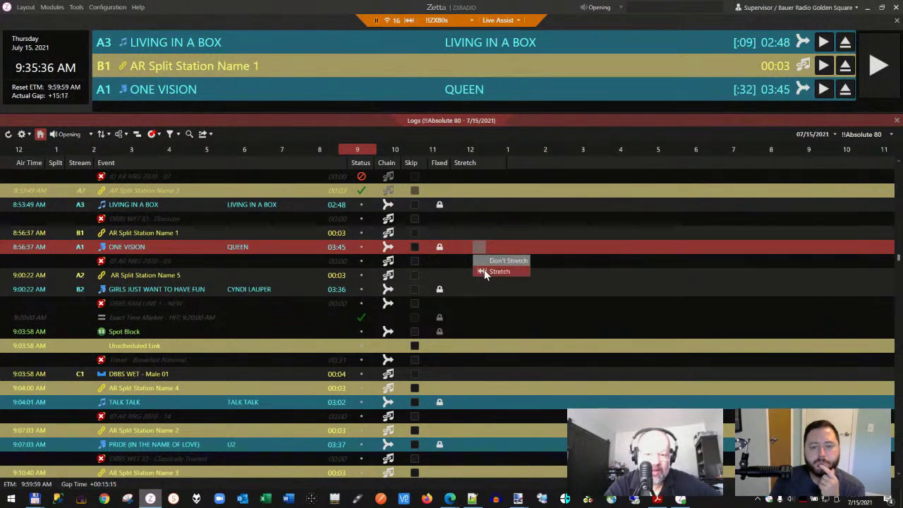
click(493, 272)
click(476, 290)
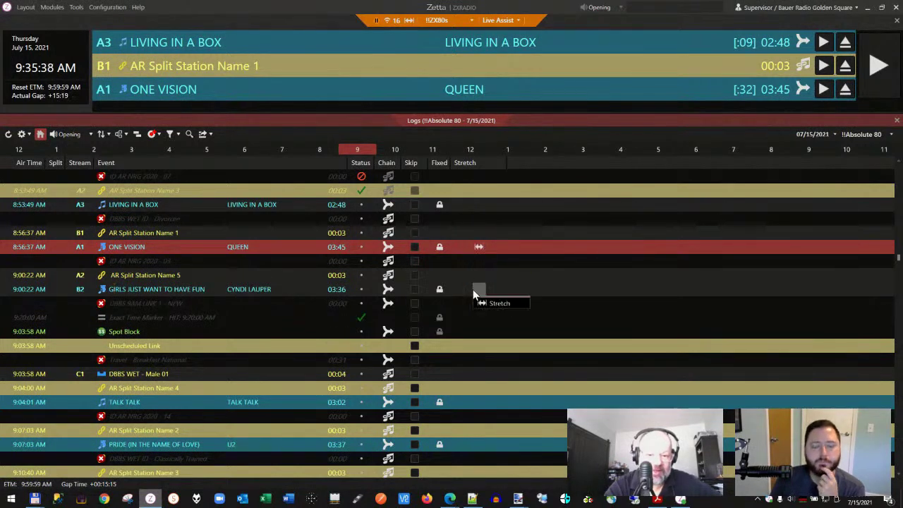
click(482, 313)
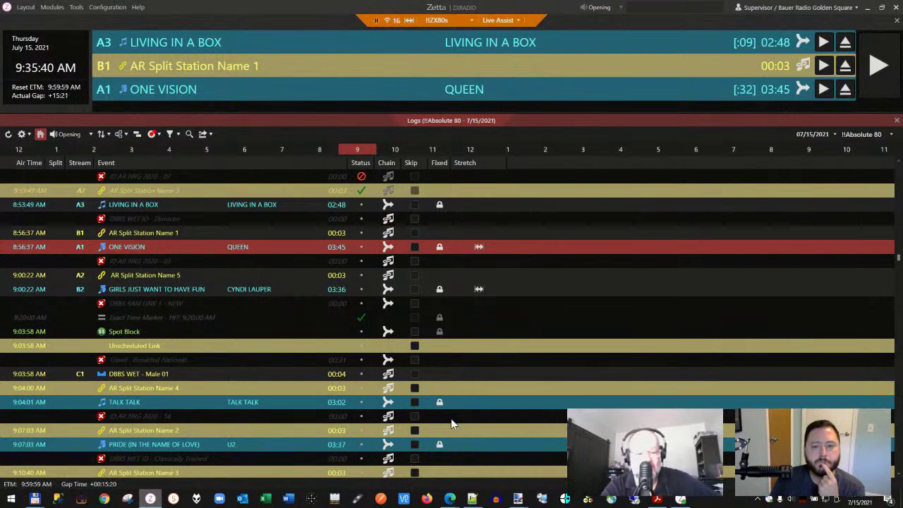
Switch to Zetta2GO and show the Fixed property options for THE RIDDLE in the log
mouse_move(452, 499)
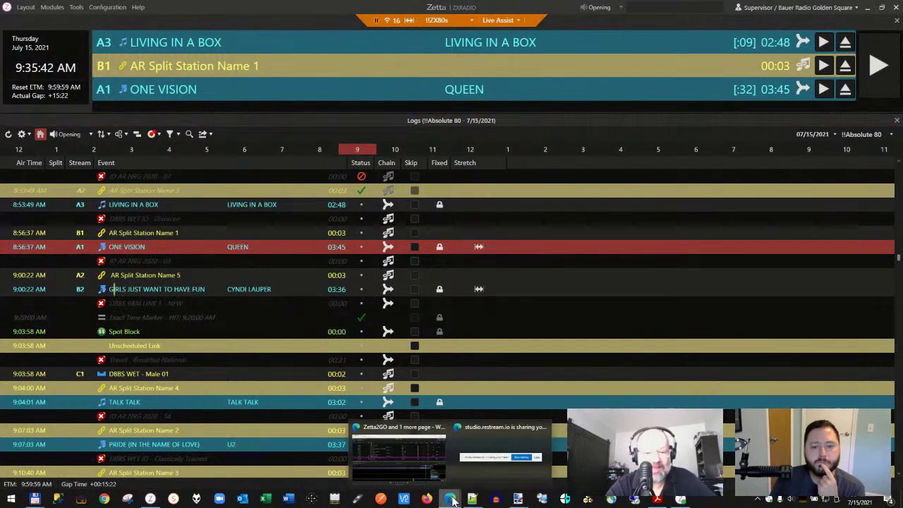
click(404, 462)
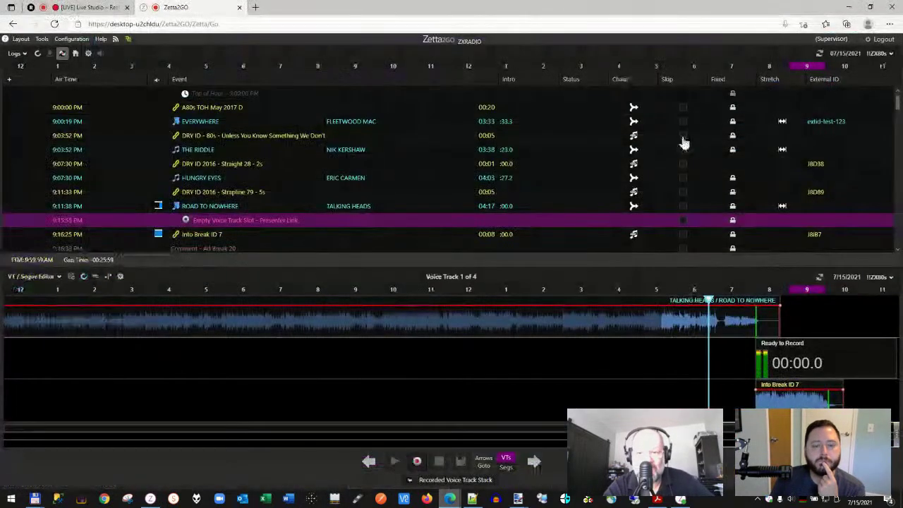
click(733, 149)
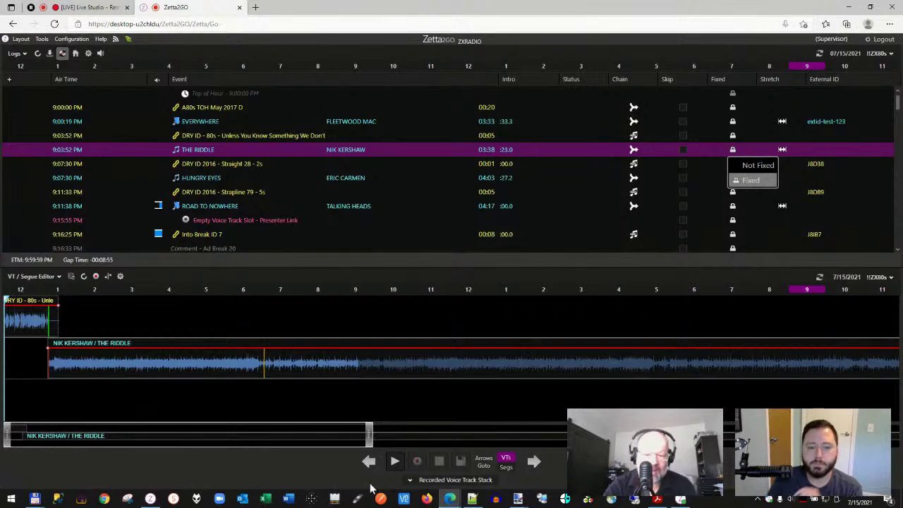
Switch to the release notes PDF and read the Zetta2GO Marks Tool and Segue Editor entries on page 4
click(660, 499)
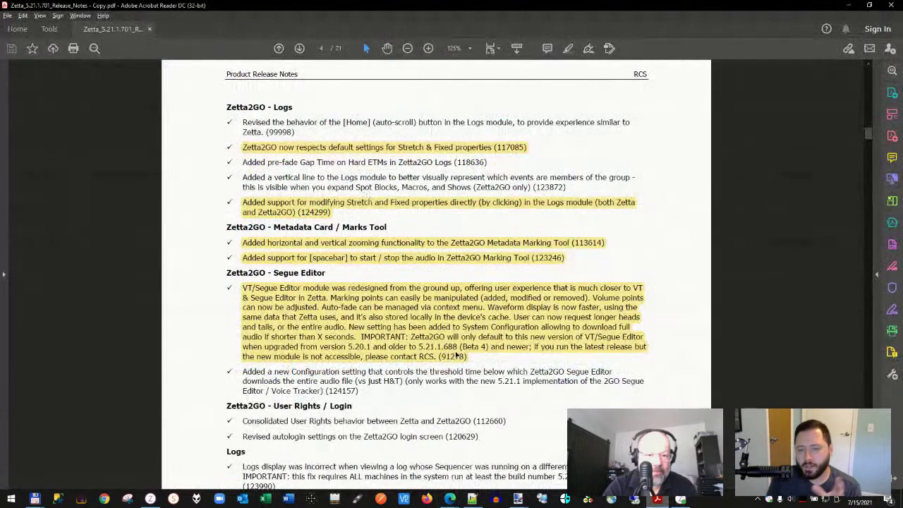
scroll(457, 357, down, 3)
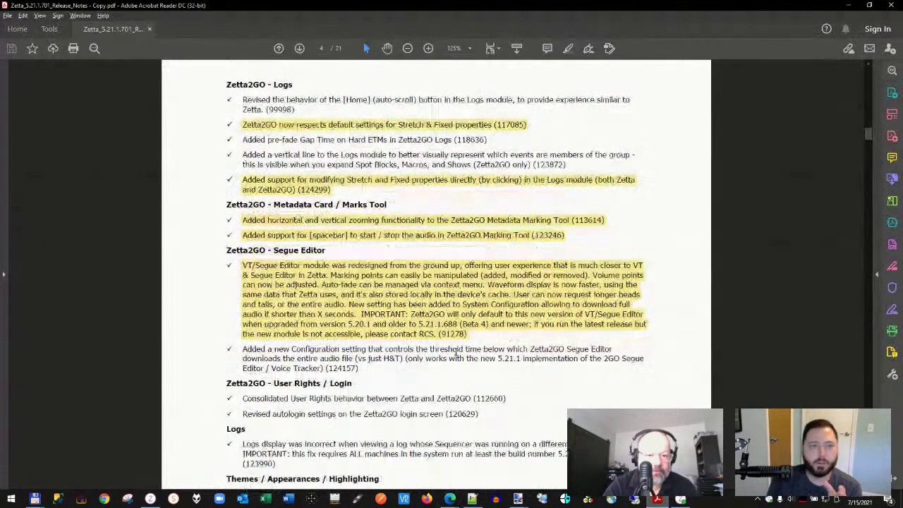
scroll(456, 353, down, 15)
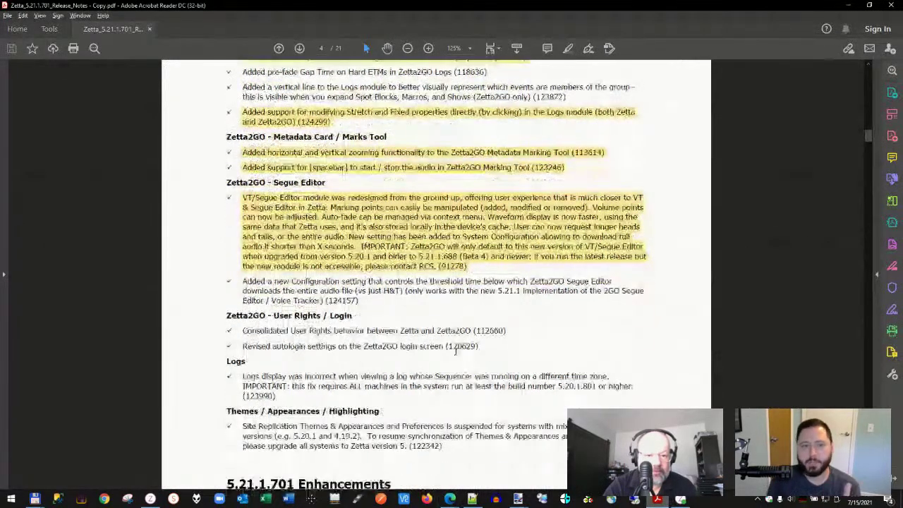
scroll(456, 355, up, 10)
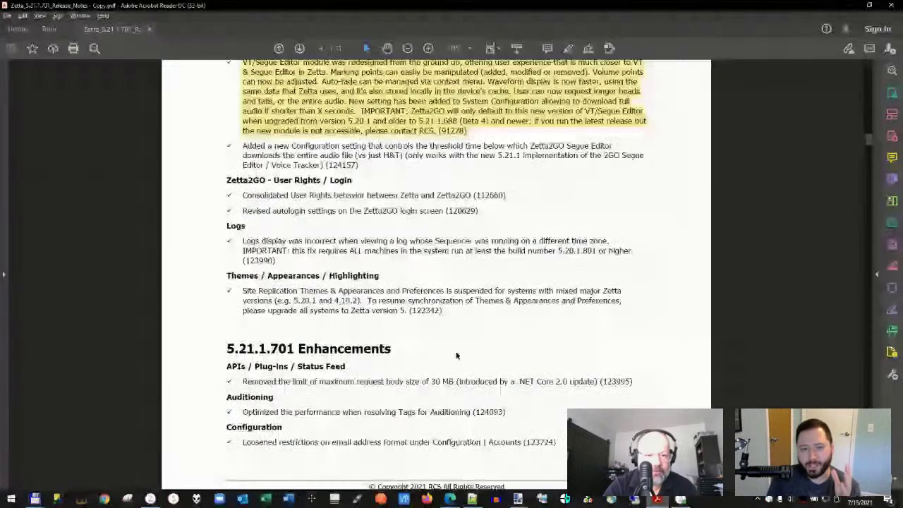
scroll(456, 356, up, 2)
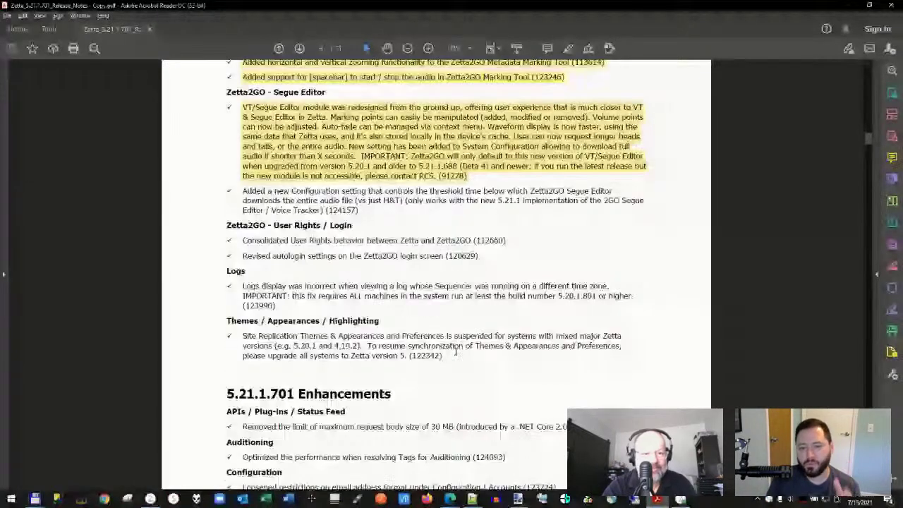
scroll(291, 429, up, 1)
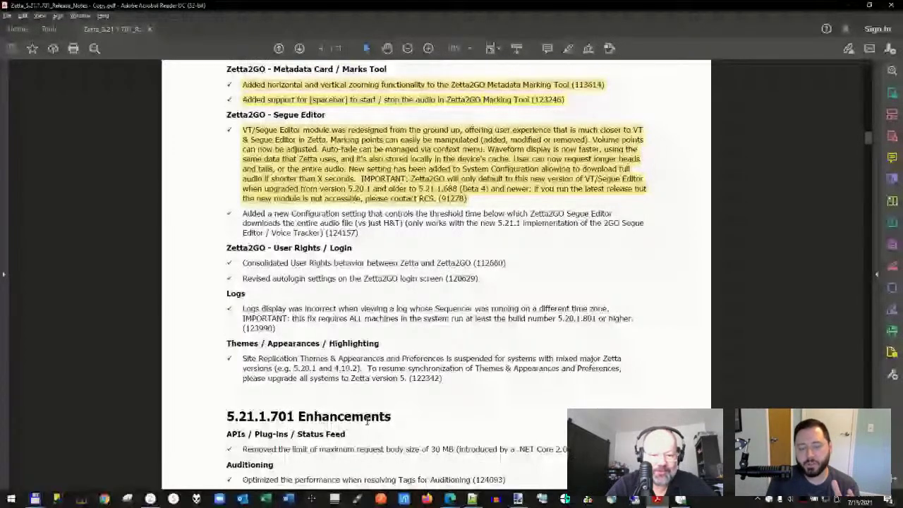
Switch back to Zetta2GO, open the Song Metadata card of THE RIDDLE and move its window higher on the page
click(453, 501)
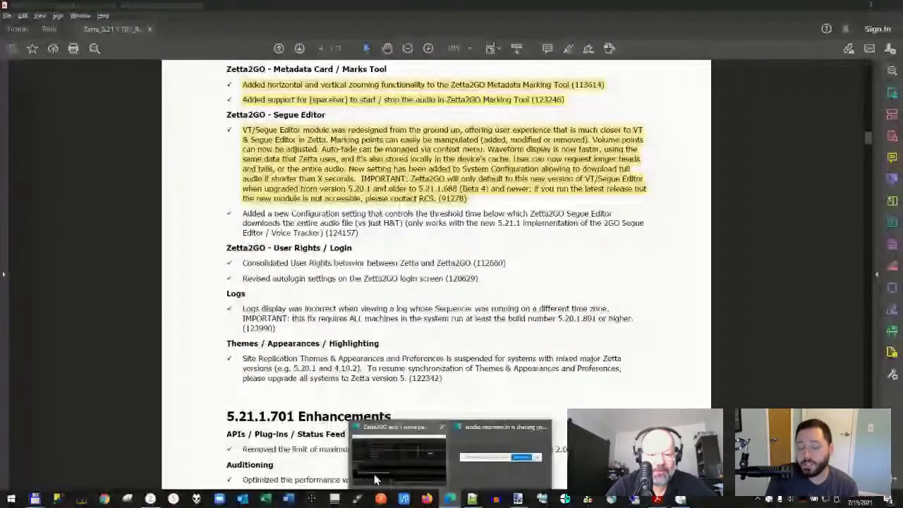
click(375, 479)
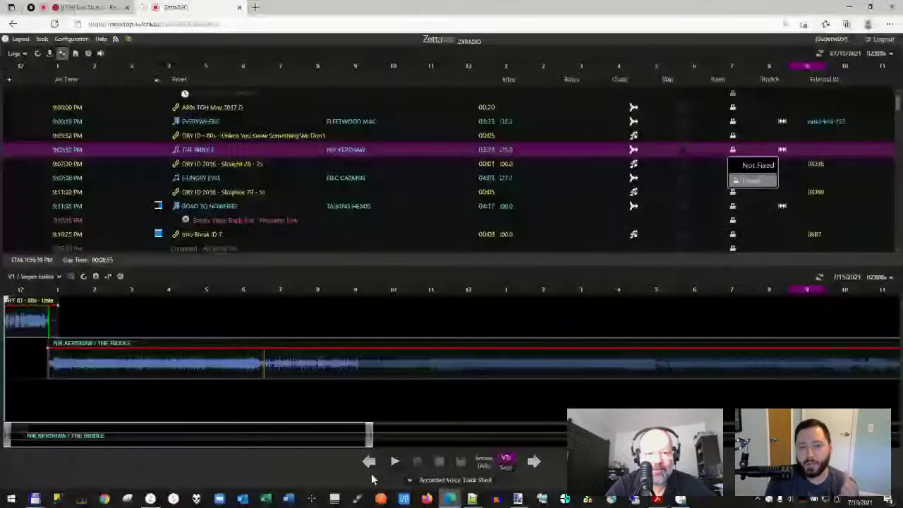
double_click(278, 158)
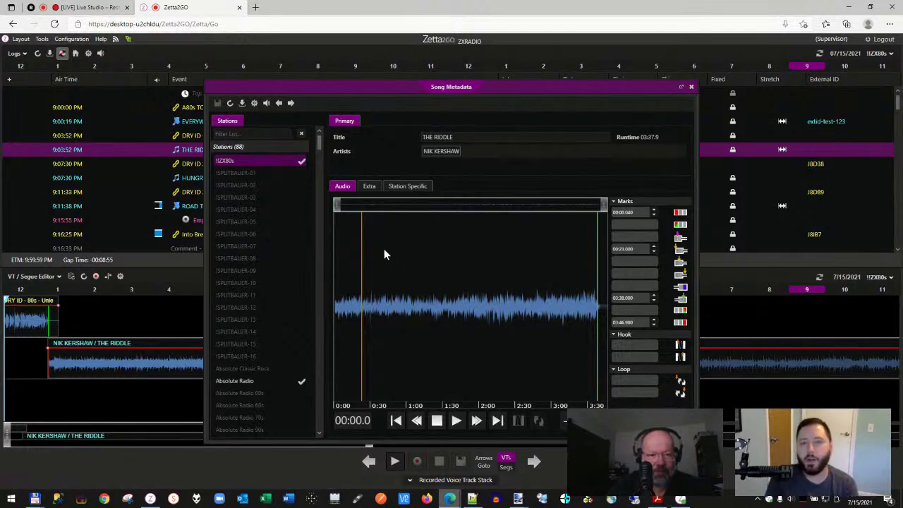
drag(516, 89, 537, 55)
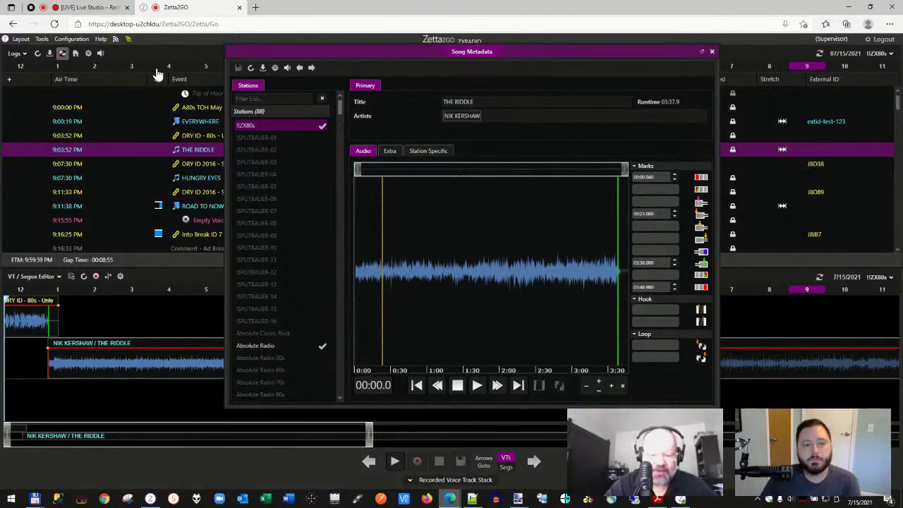
key(F11)
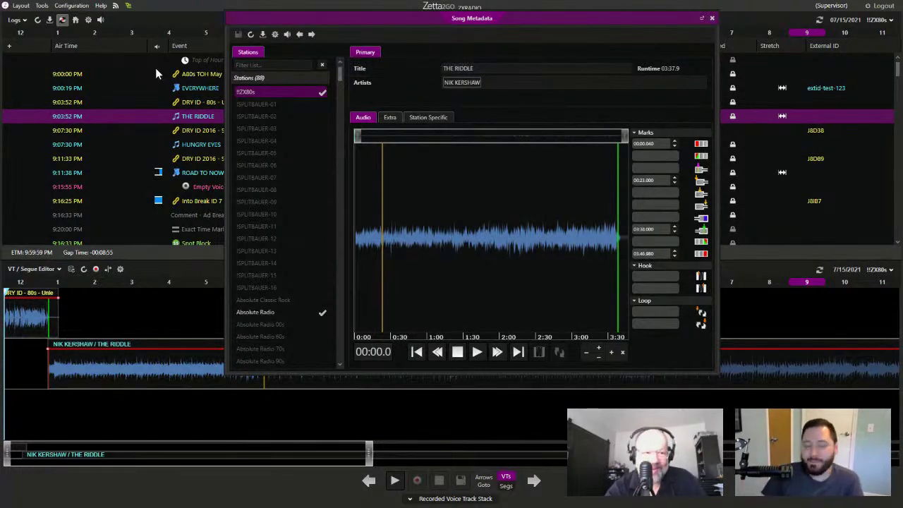
key(F11)
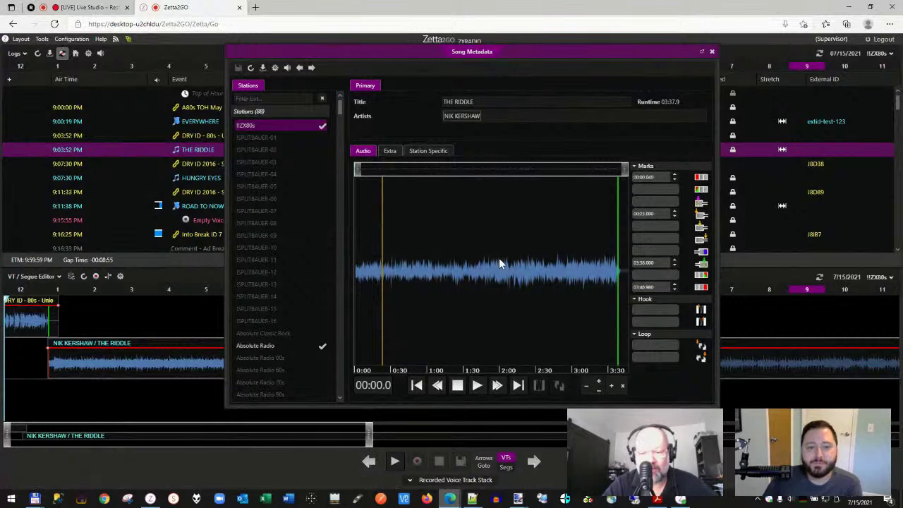
Zoom the waveform of THE RIDDLE in and out horizontally and vertically, and reset it to the full view
click(598, 383)
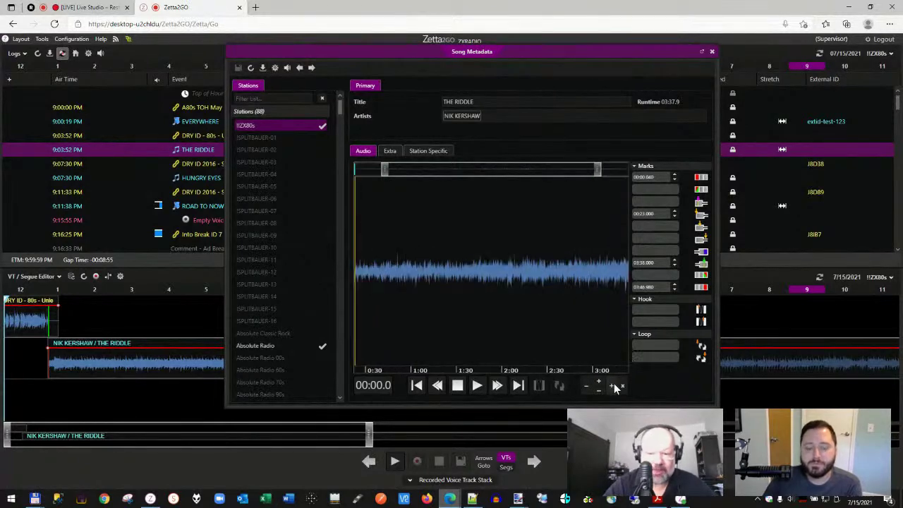
click(598, 383)
click(600, 381)
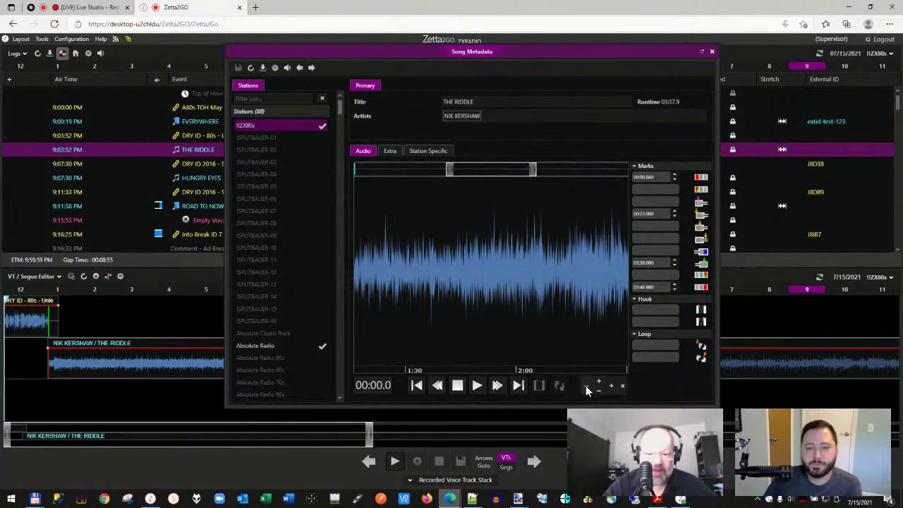
click(585, 385)
click(598, 390)
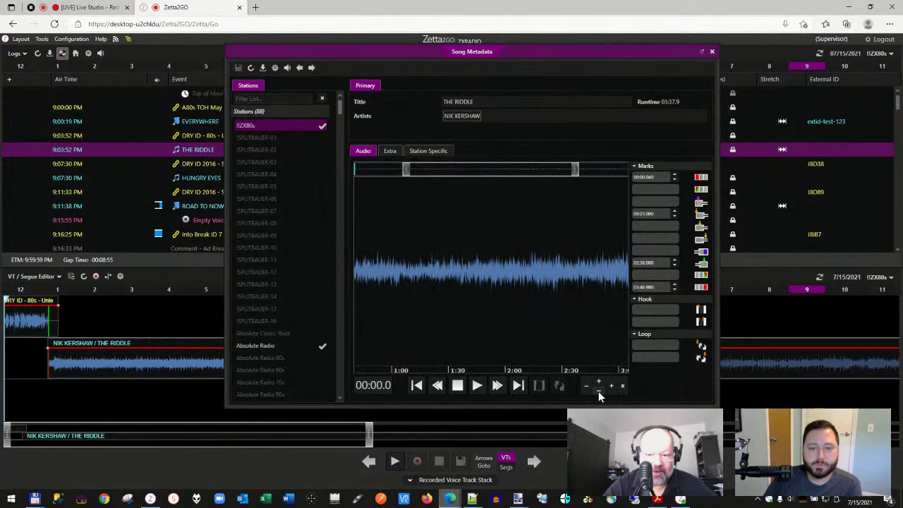
click(623, 386)
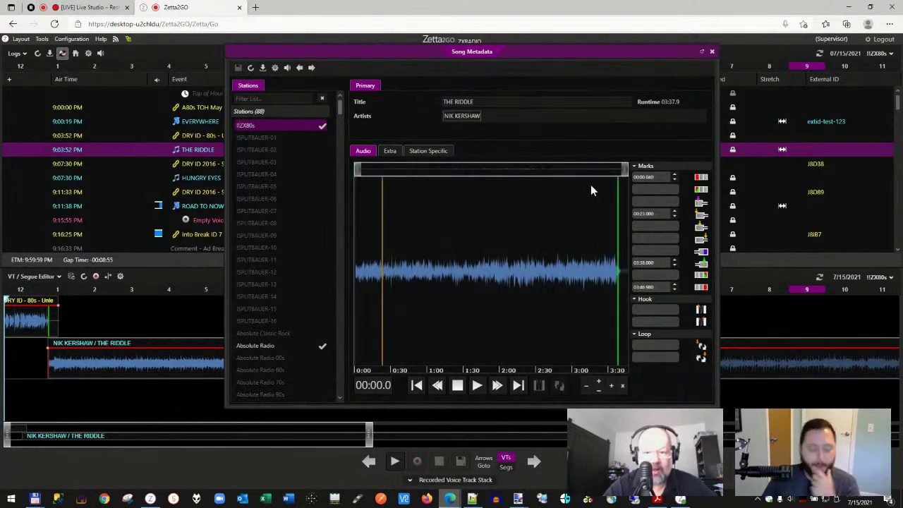
Narrow the waveform view to about 2:30–2:50 and place the playback cursor at about 02:34.9
drag(624, 166, 550, 169)
click(452, 240)
click(420, 248)
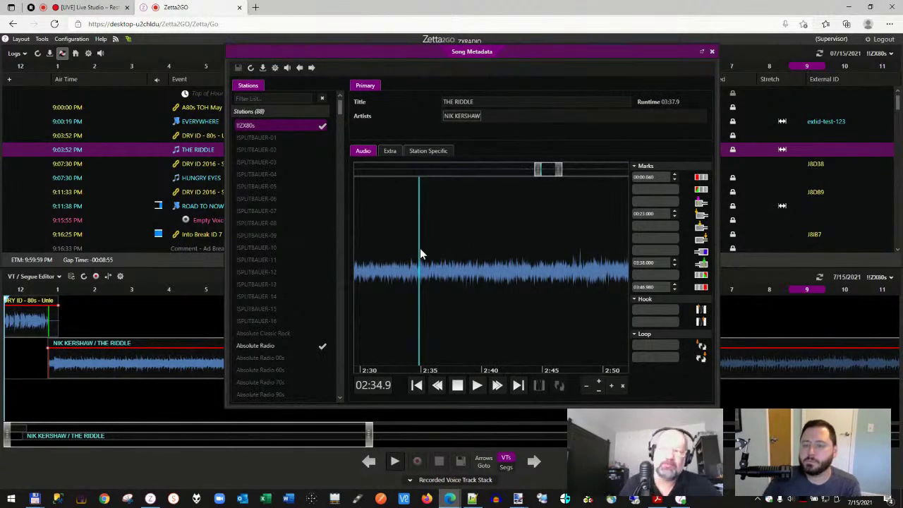
Start and stop the audio of THE RIDDLE several times from the cursor position, ending with playback stopped
key(space)
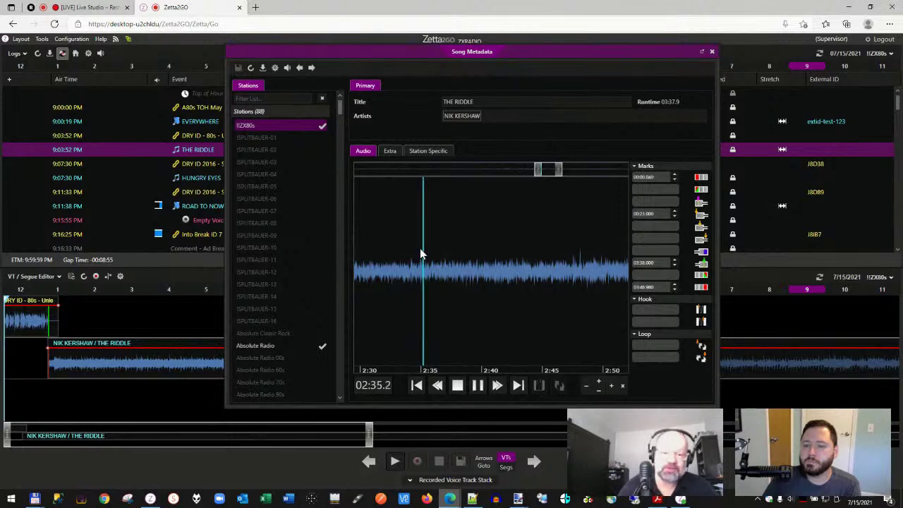
key(space)
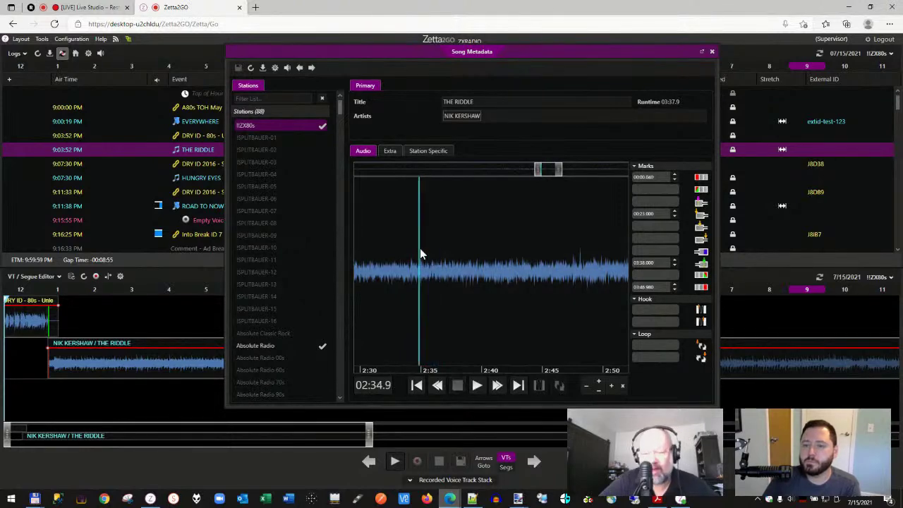
key(space)
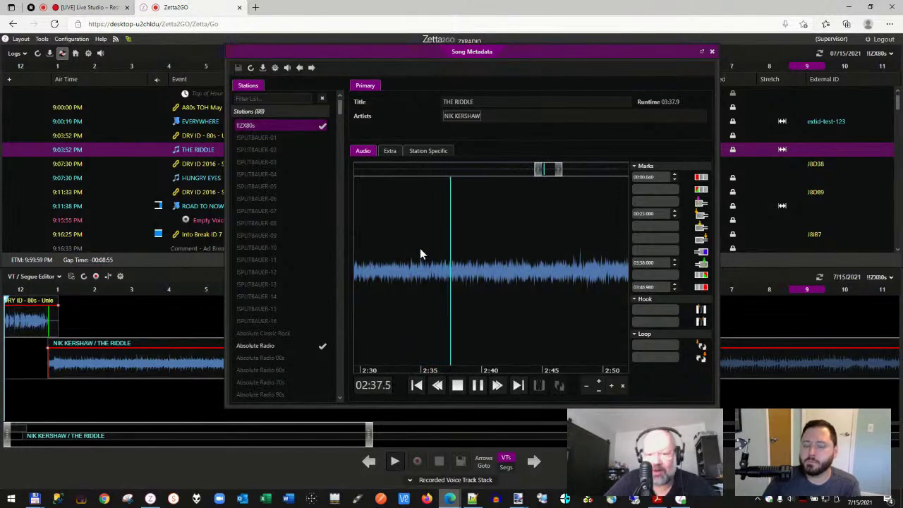
key(space)
key(space)
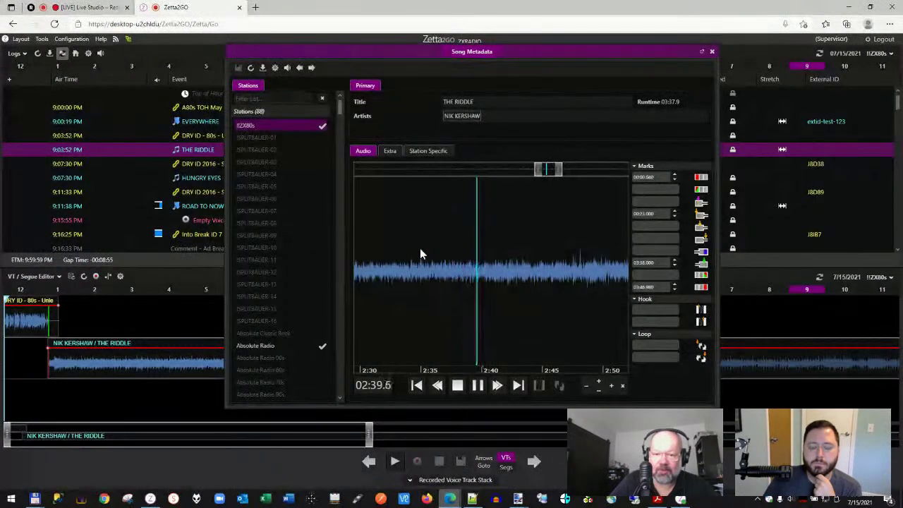
click(455, 388)
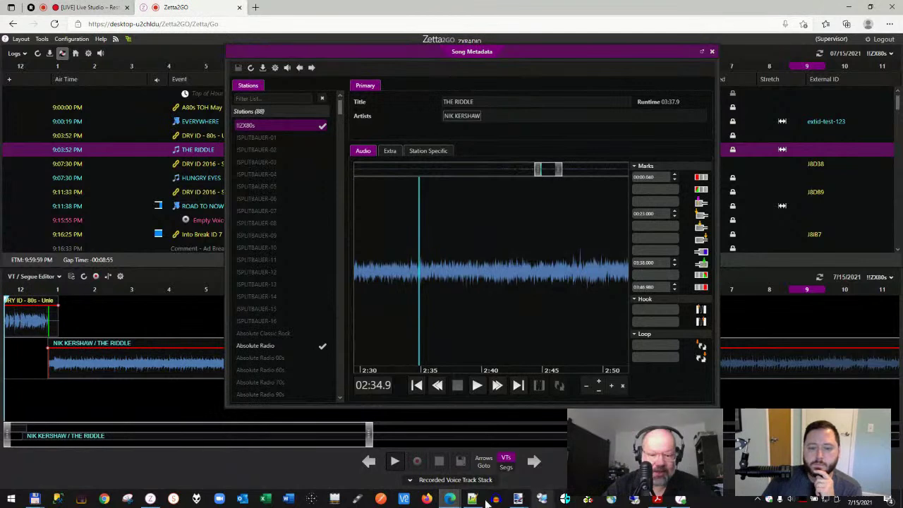
mouse_move(466, 501)
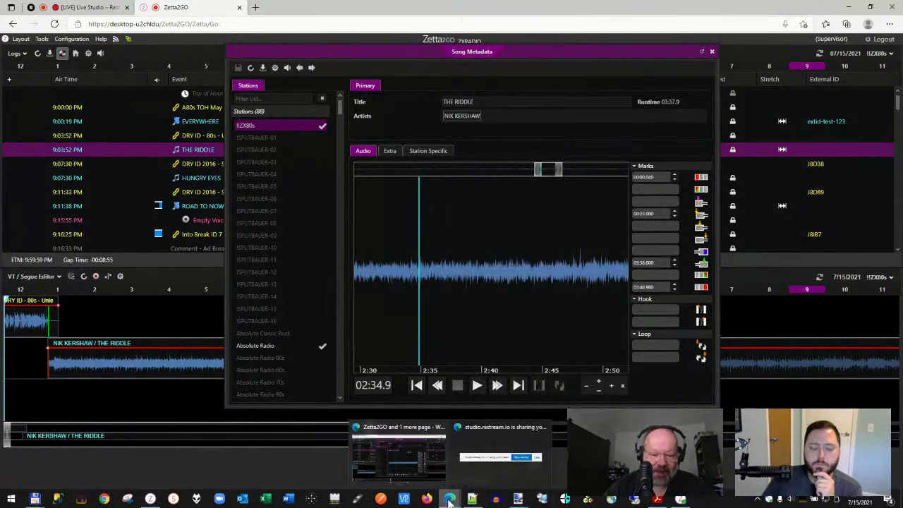
Switch to the release notes in Acrobat Reader and select the "Zetta2GO - Segue Editor" heading
click(657, 499)
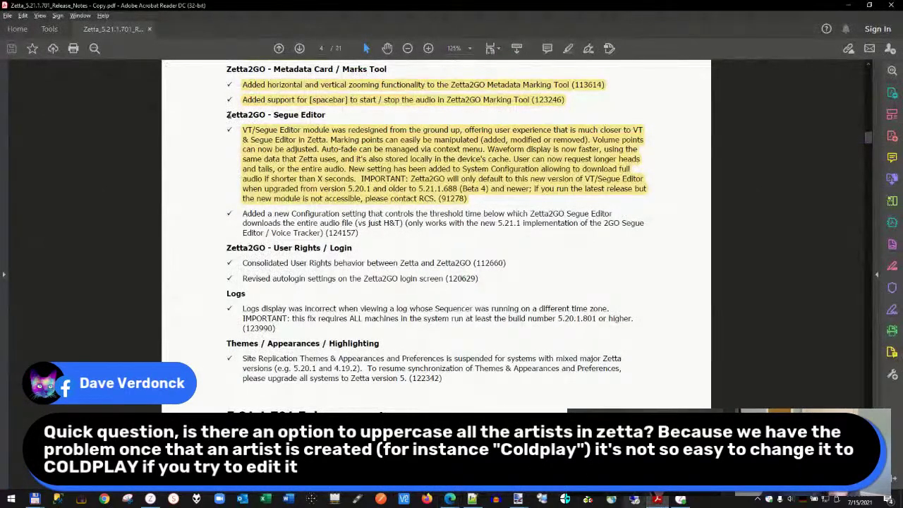
drag(221, 116, 321, 121)
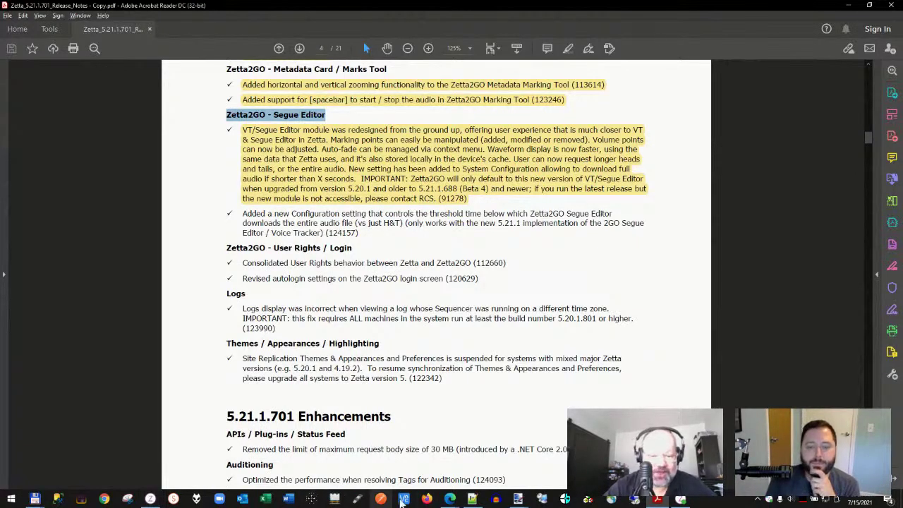
Switch back to Zetta2GO, close the Song Metadata window and load DRY ID 2016 - Straight 28 - 2s in the Segue Editor
mouse_move(451, 500)
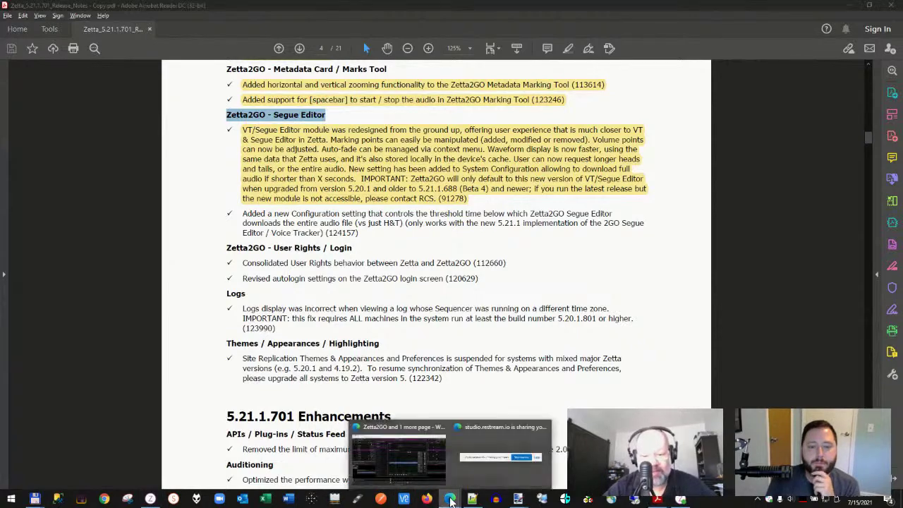
click(388, 459)
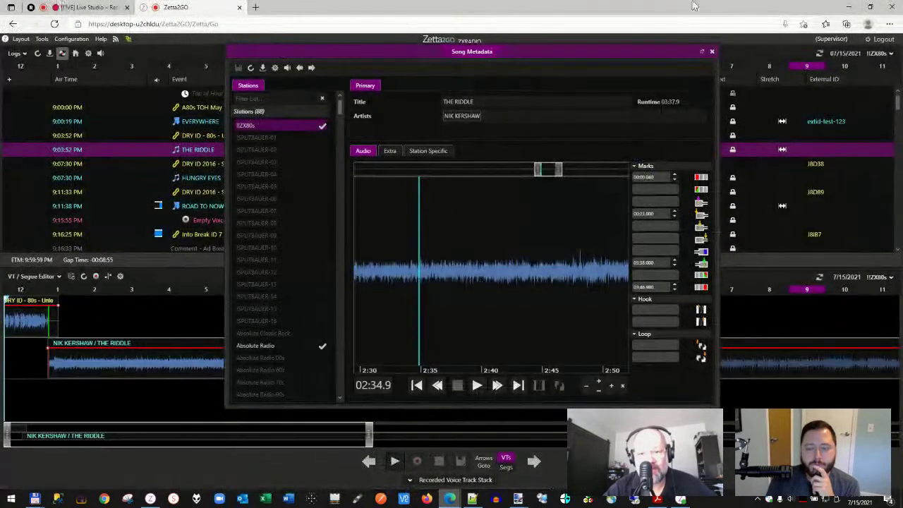
click(713, 52)
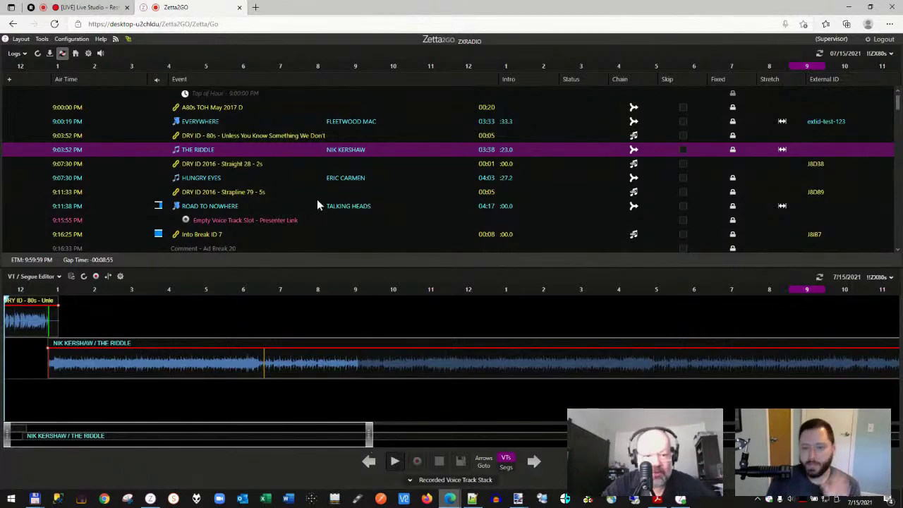
click(300, 164)
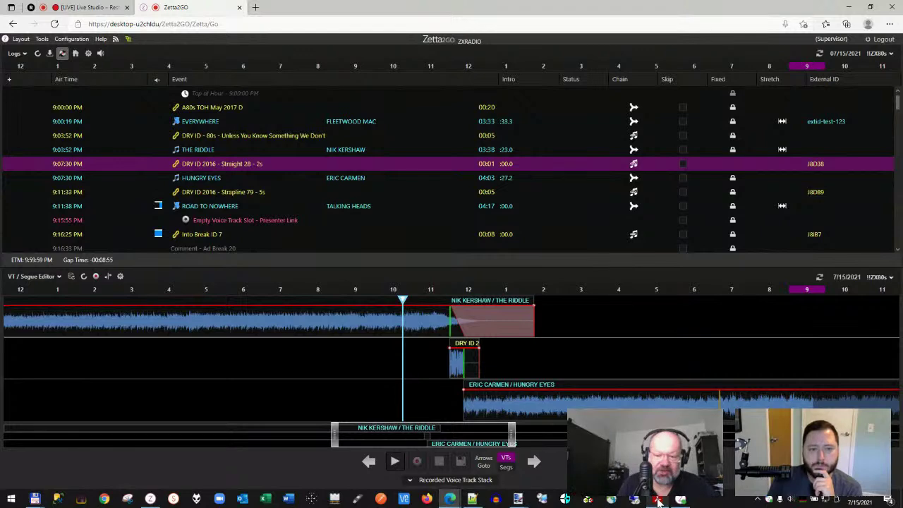
Recheck the release notes, then view HUNGRY EYES, THE RIDDLE and DRY ID 2016 - Straight 28 - 2s in the Segue Editor
key(alt+Tab)
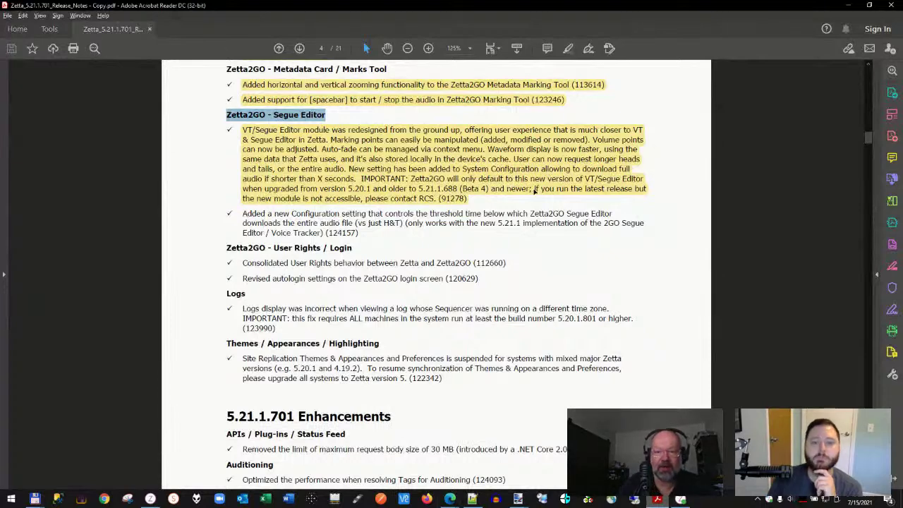
click(849, 6)
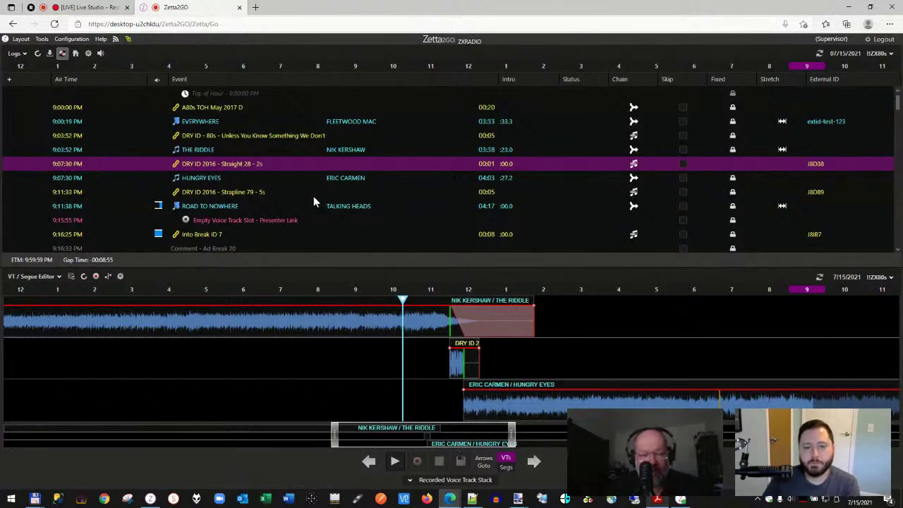
click(278, 179)
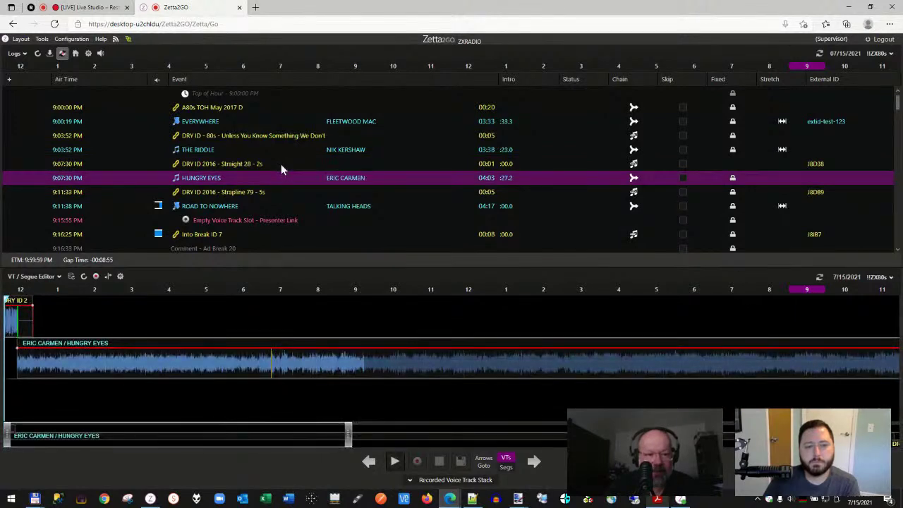
click(281, 165)
click(276, 151)
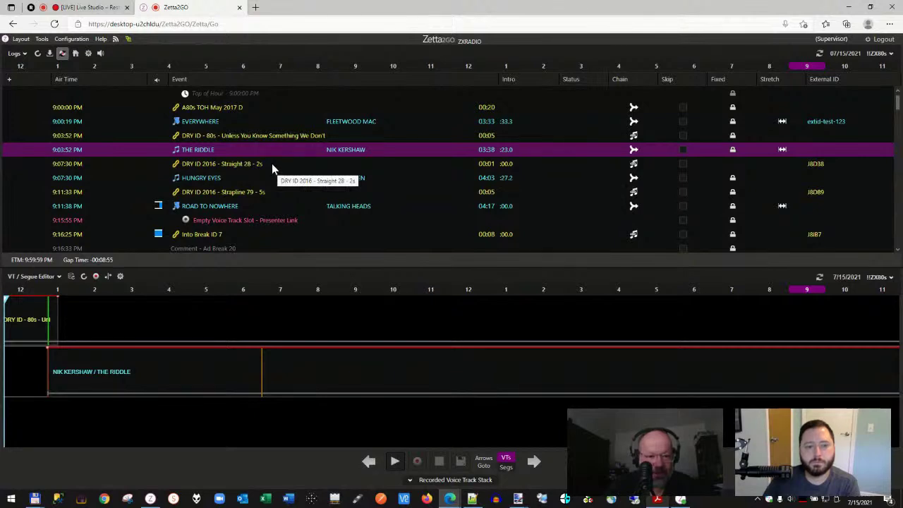
click(272, 164)
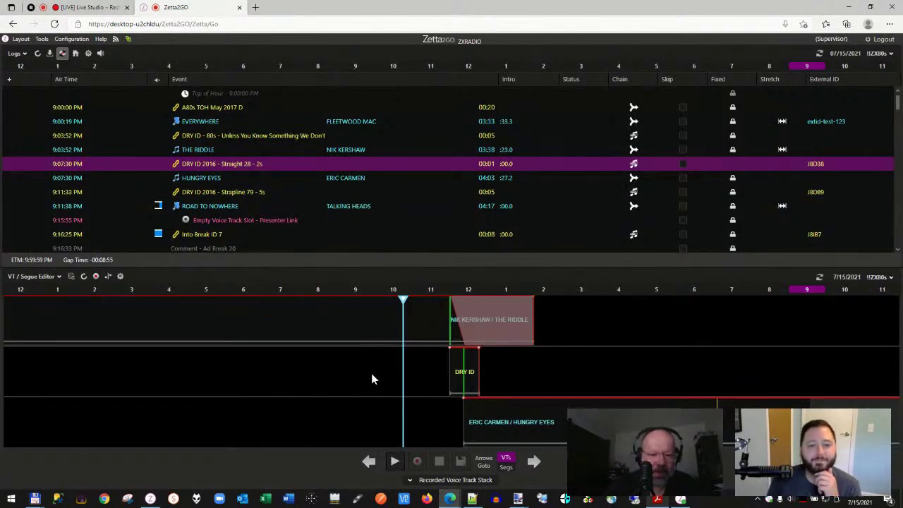
click(107, 276)
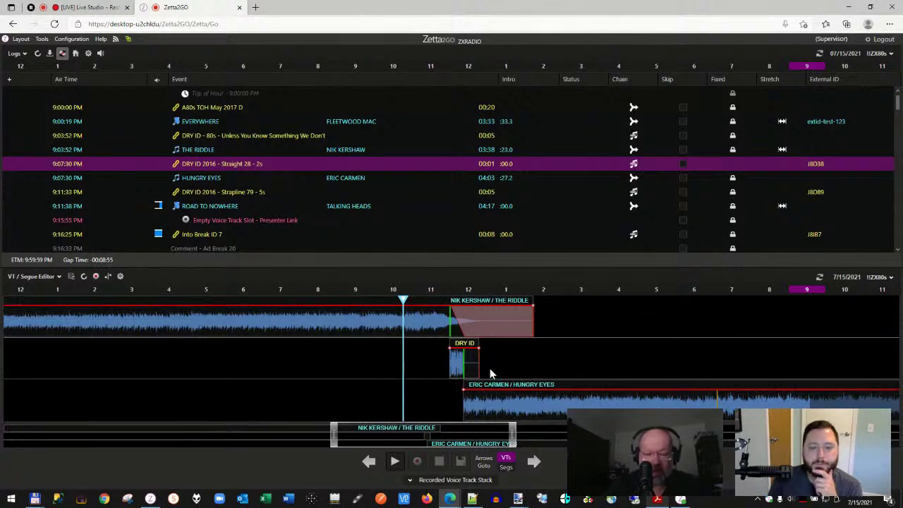
Widen the Segue Editor's visible time range at both ends in the overview and shift it slightly earlier
drag(515, 437, 571, 437)
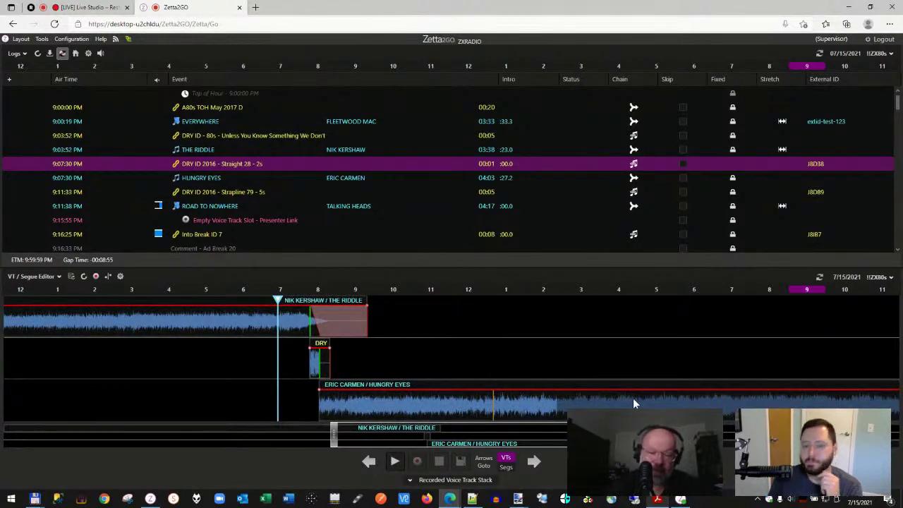
drag(334, 438, 297, 437)
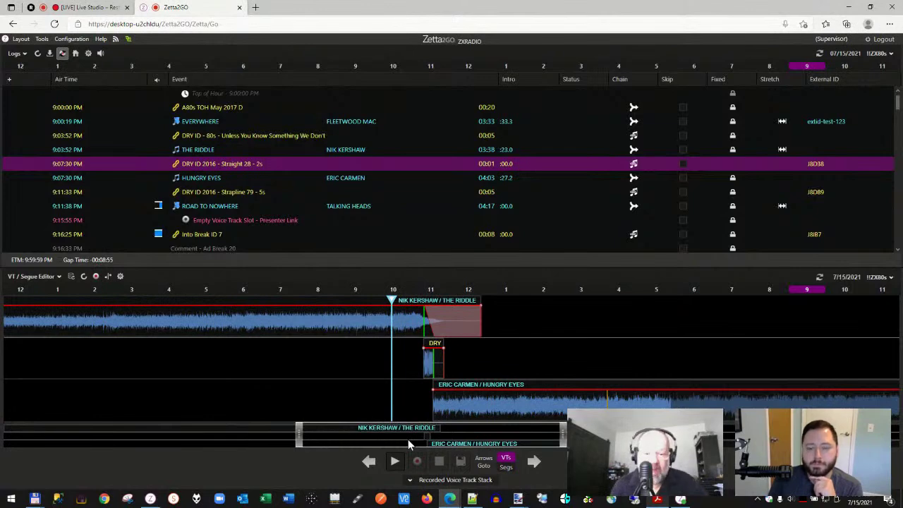
drag(408, 443, 399, 412)
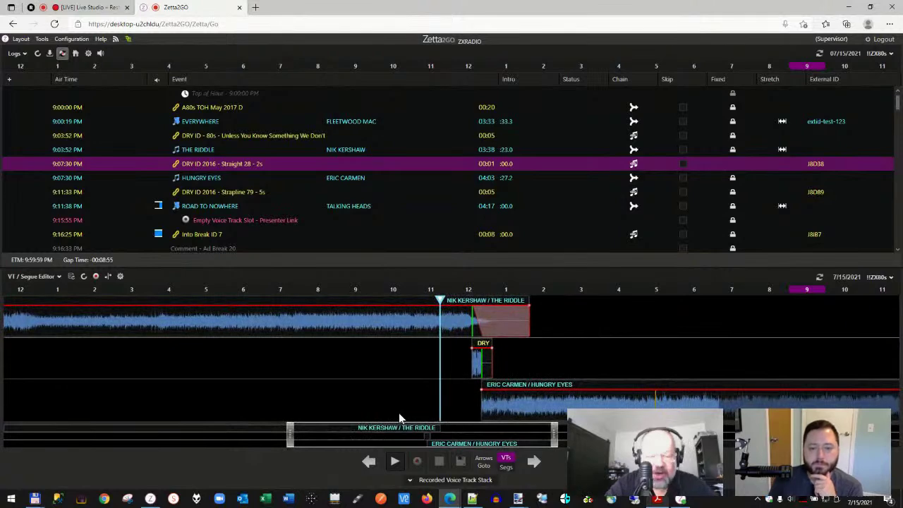
Load DRY ID 2016 - Strapline 79 - 5s in the Segue Editor and briefly play the transition from before the end of HUNGRY EYES
click(289, 189)
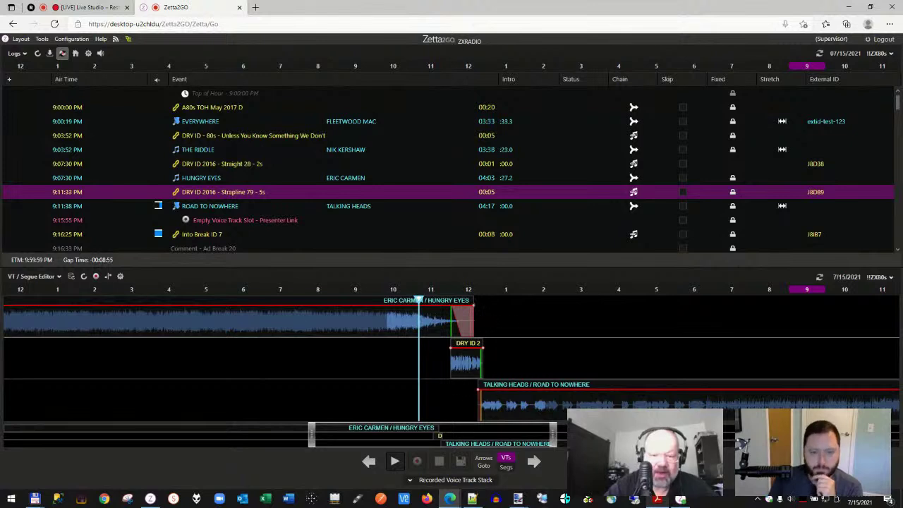
click(362, 338)
click(380, 344)
key(space)
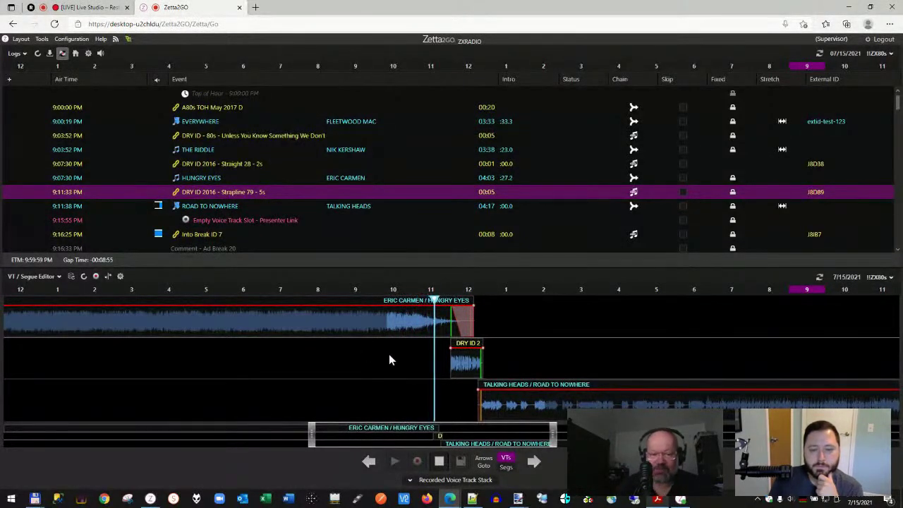
click(439, 460)
Request more audio for the tail of HUNGRY EYES twice in the Segue Editor
right_click(290, 320)
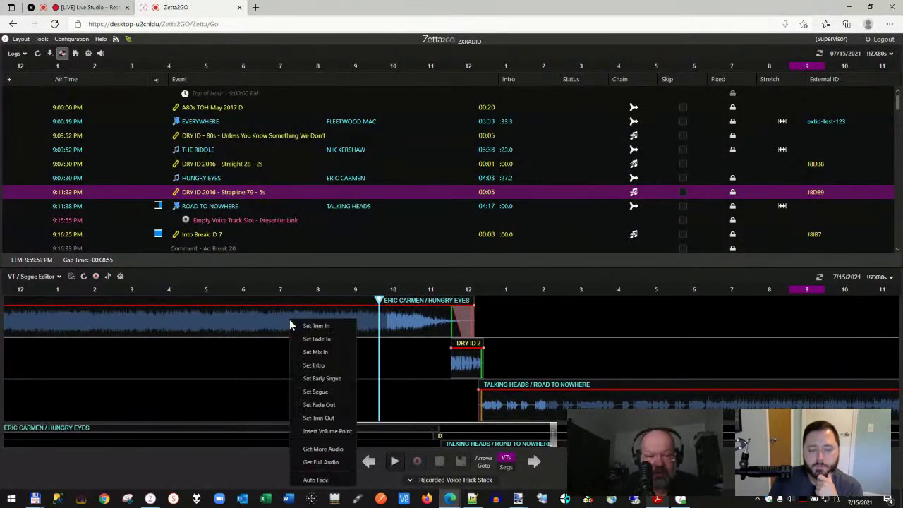
click(322, 462)
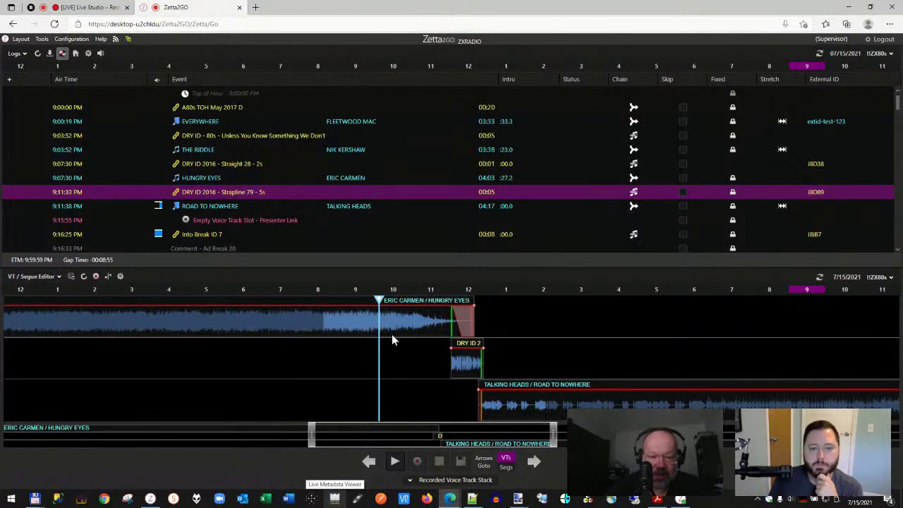
right_click(300, 327)
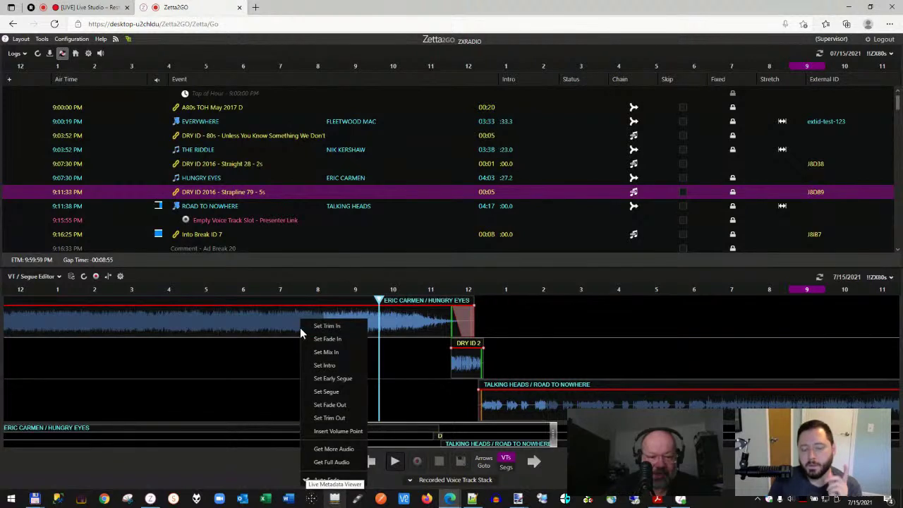
click(354, 449)
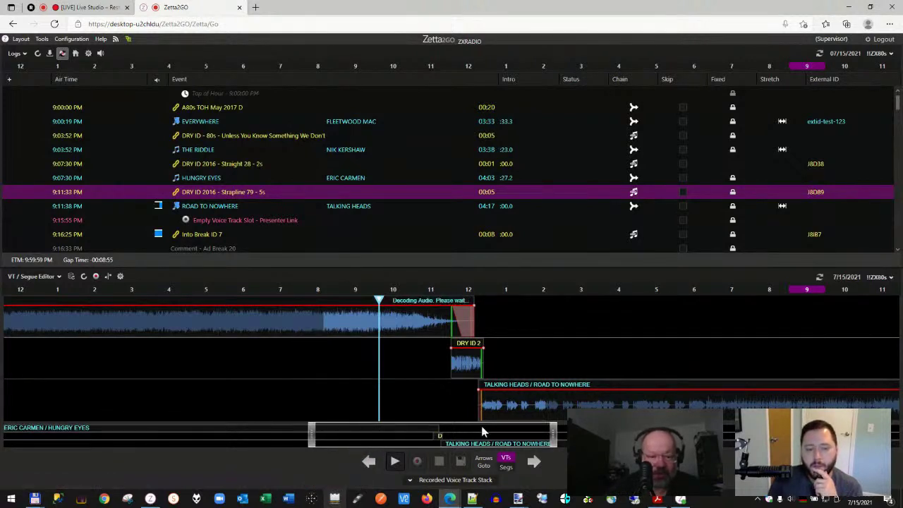
Dismiss the options of ROAD TO NOWHERE, restore the browser window from full screen and enlarge it to end above the webcam area
right_click(577, 403)
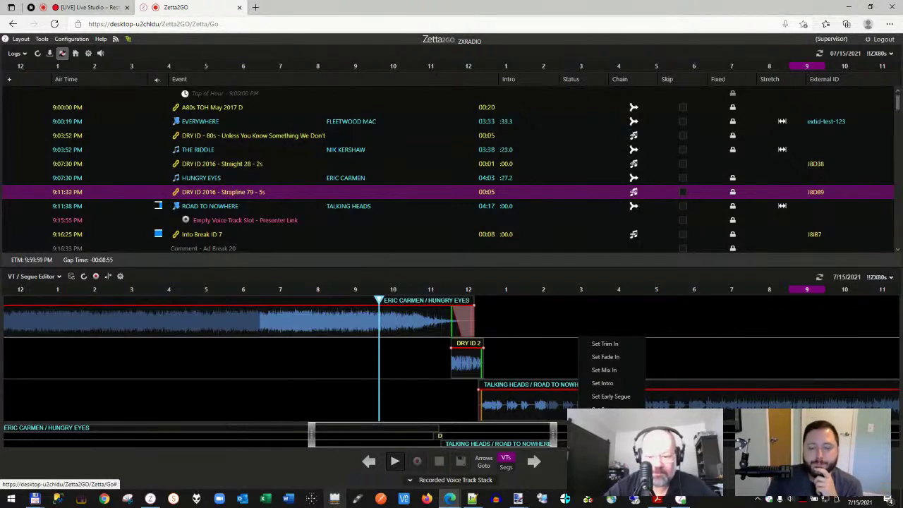
click(617, 392)
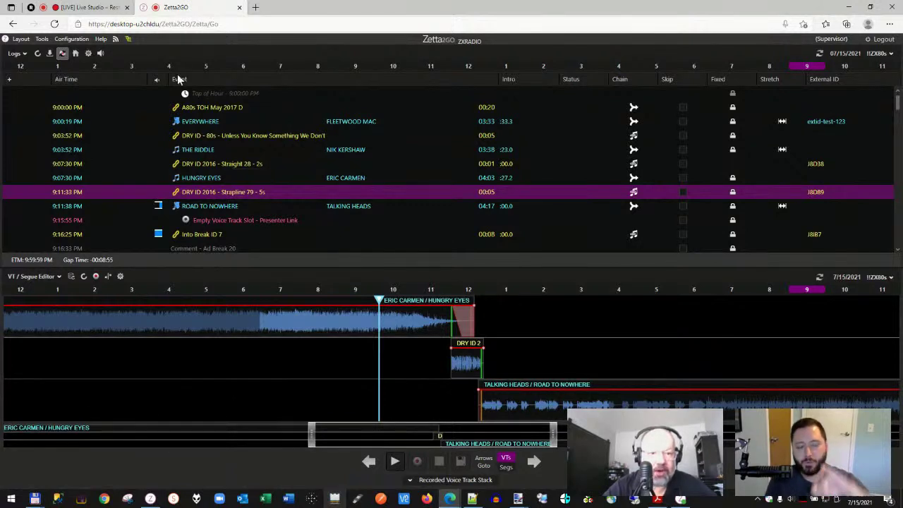
double_click(315, 6)
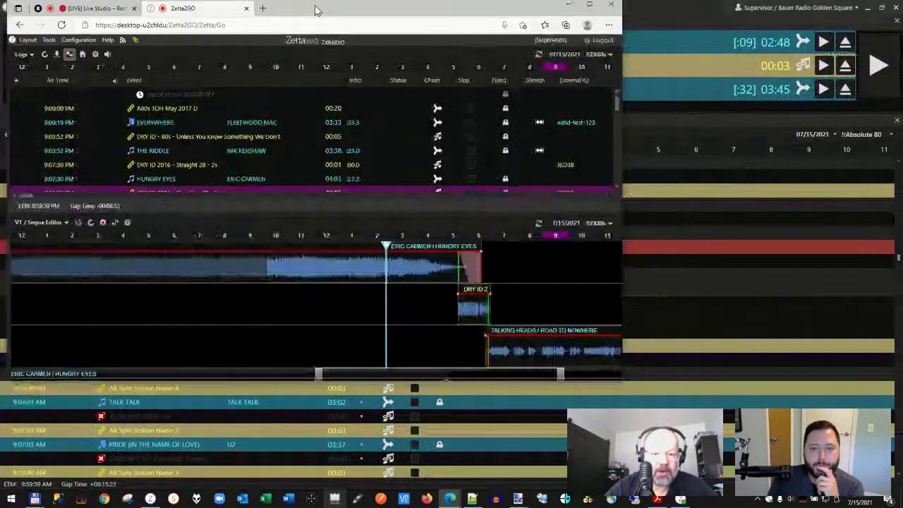
drag(618, 385, 895, 447)
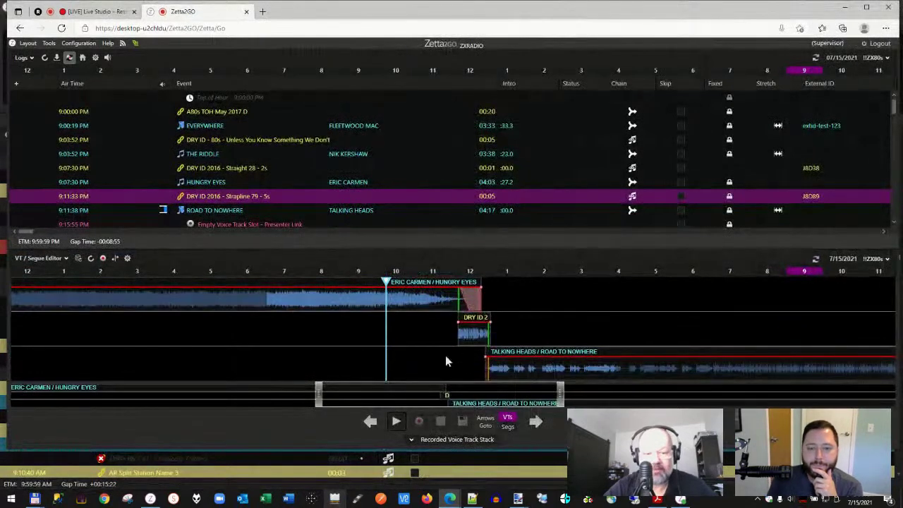
Show the marking options of HUNGRY EYES and place the playback cursor near the start of its downloaded tail audio
right_click(320, 308)
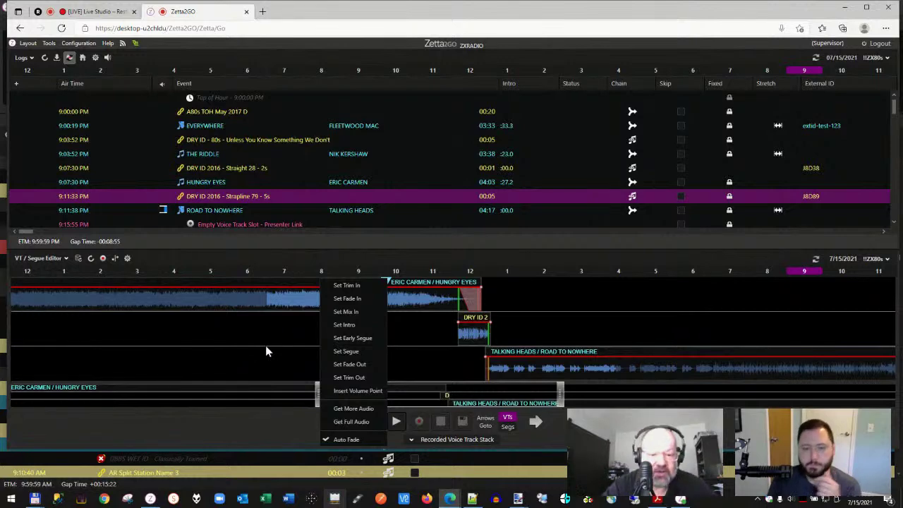
click(278, 327)
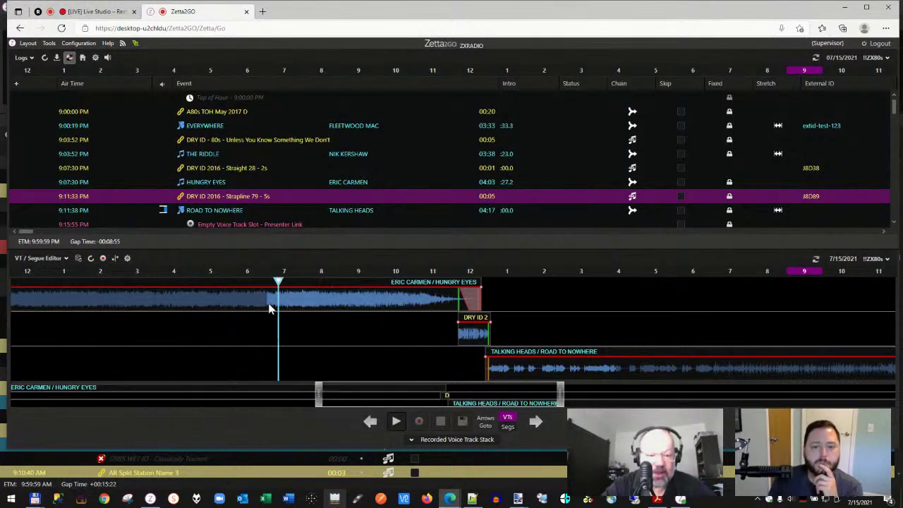
right_click(297, 294)
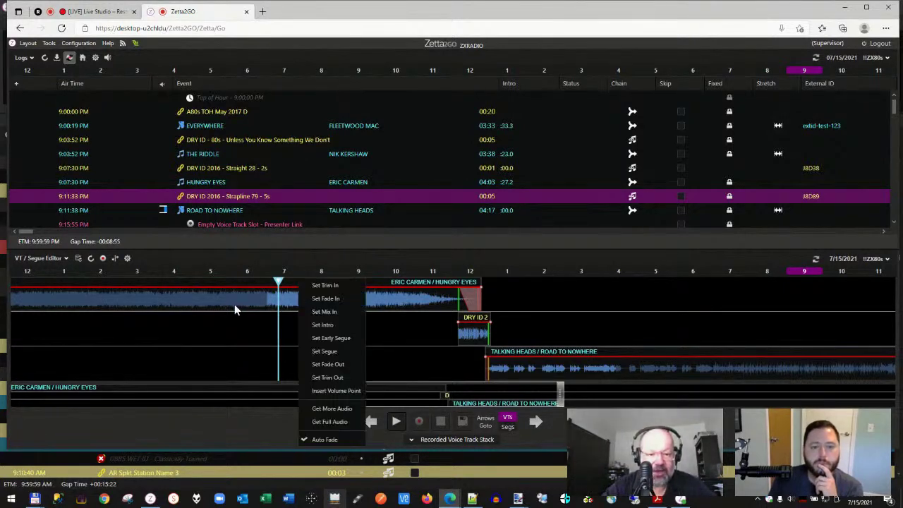
Set the Trim In mark of ROAD TO NOWHERE shortly after its start and move the mark slightly further into the song
right_click(526, 362)
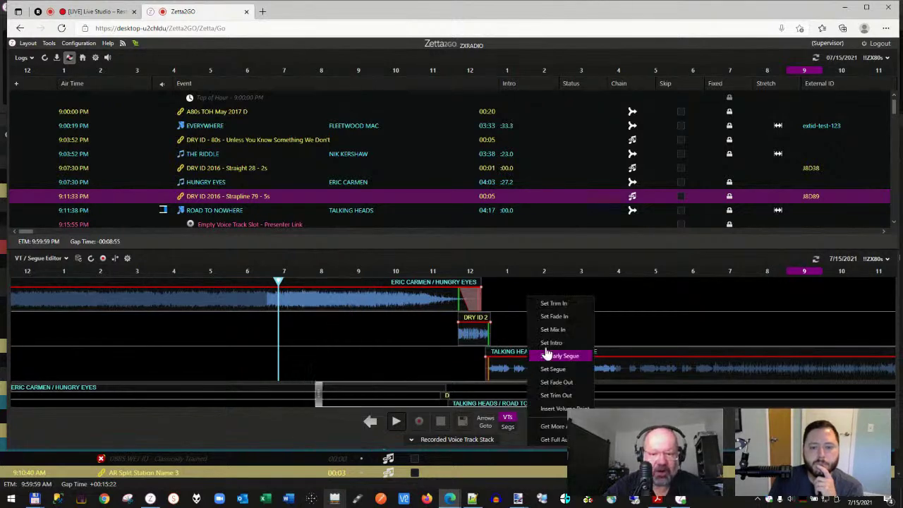
click(555, 303)
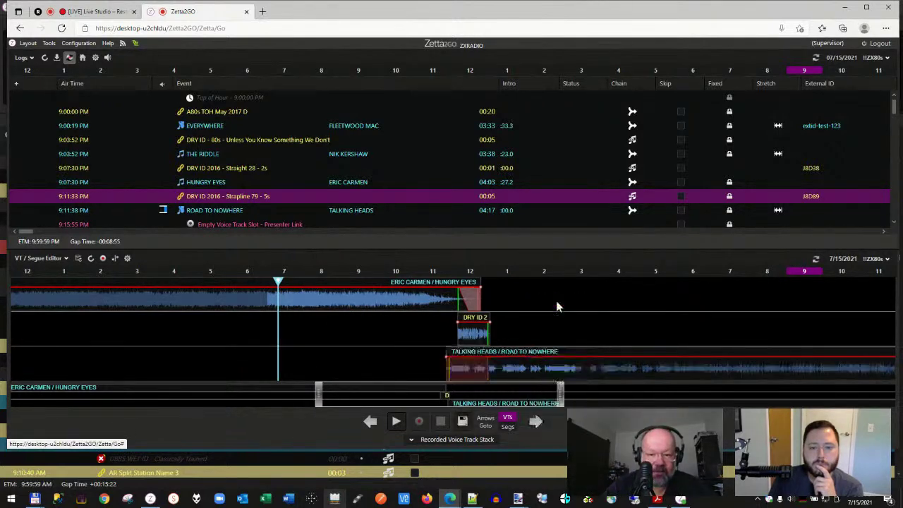
right_click(500, 377)
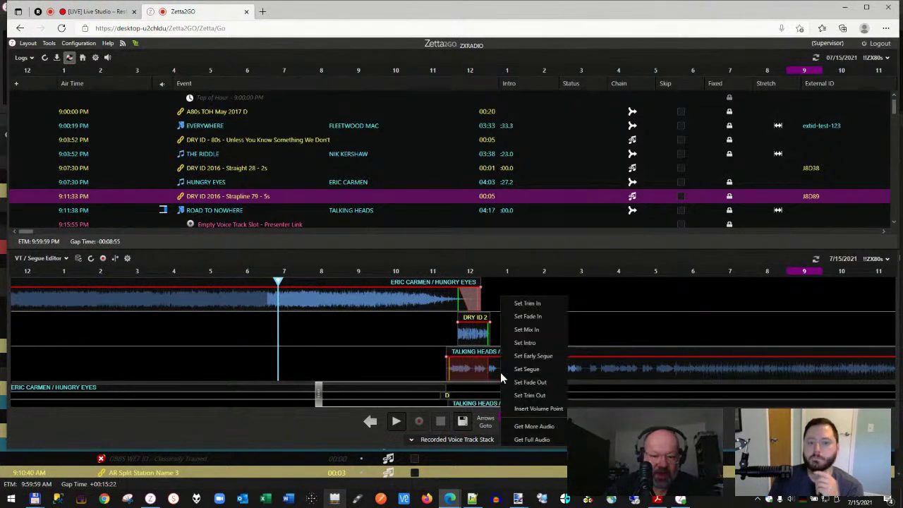
click(321, 397)
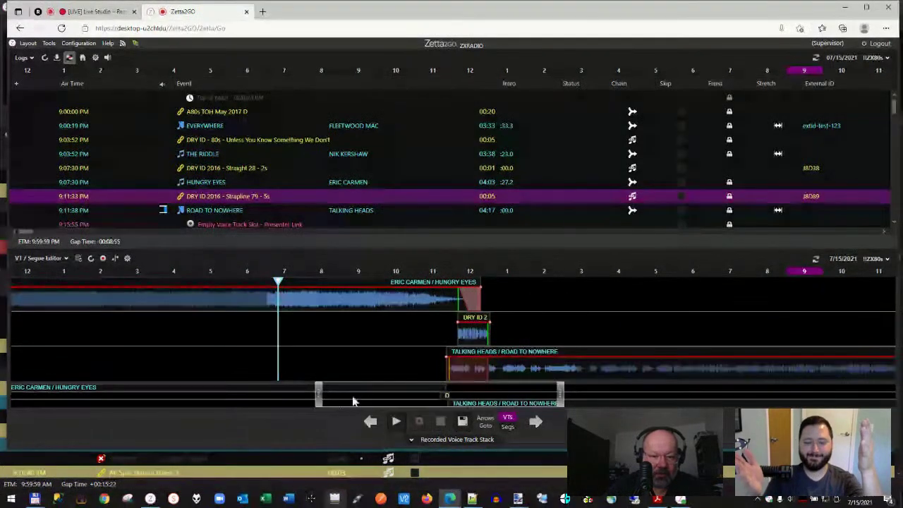
drag(316, 397, 404, 396)
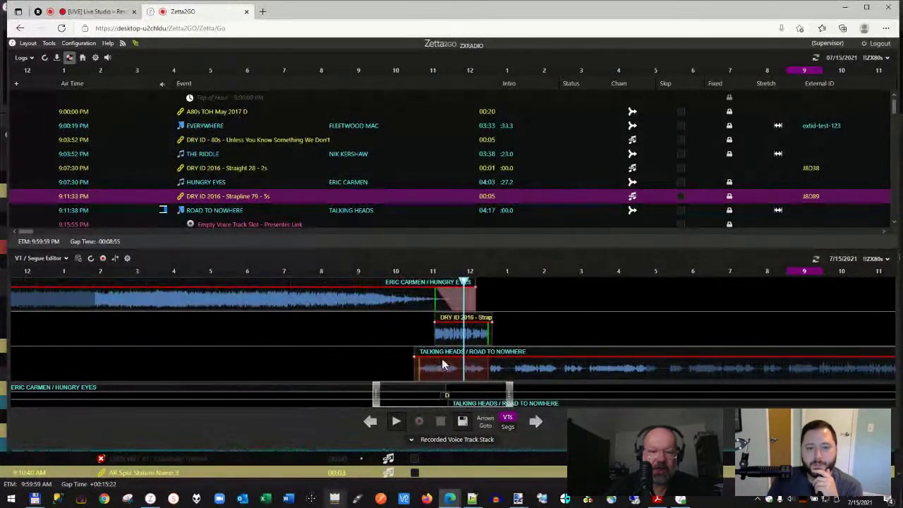
right_click(508, 368)
click(557, 302)
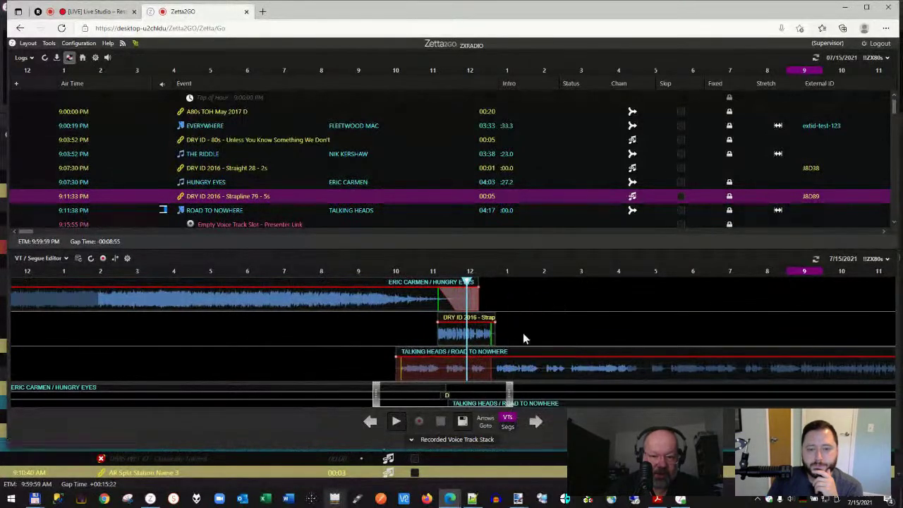
Show the marking options for the audio of ROAD TO NOWHERE and dismiss them without choosing any
right_click(498, 368)
right_click(493, 367)
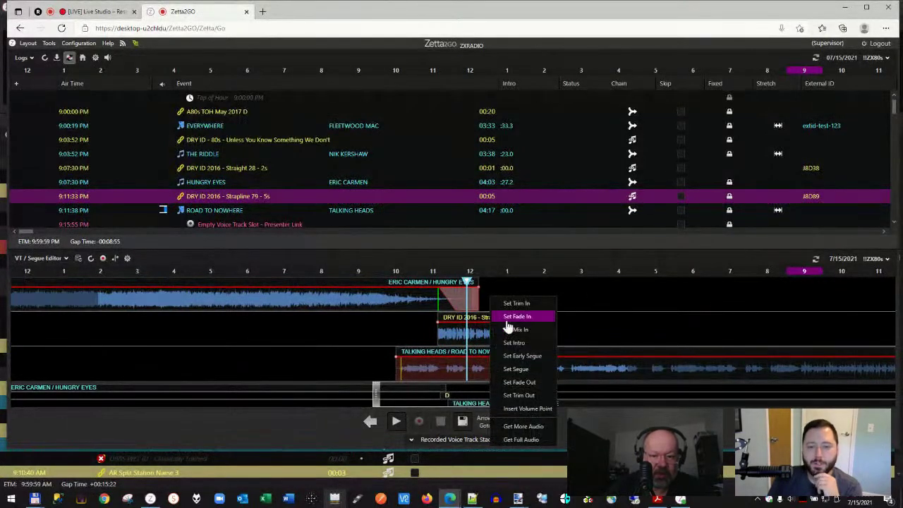
click(558, 424)
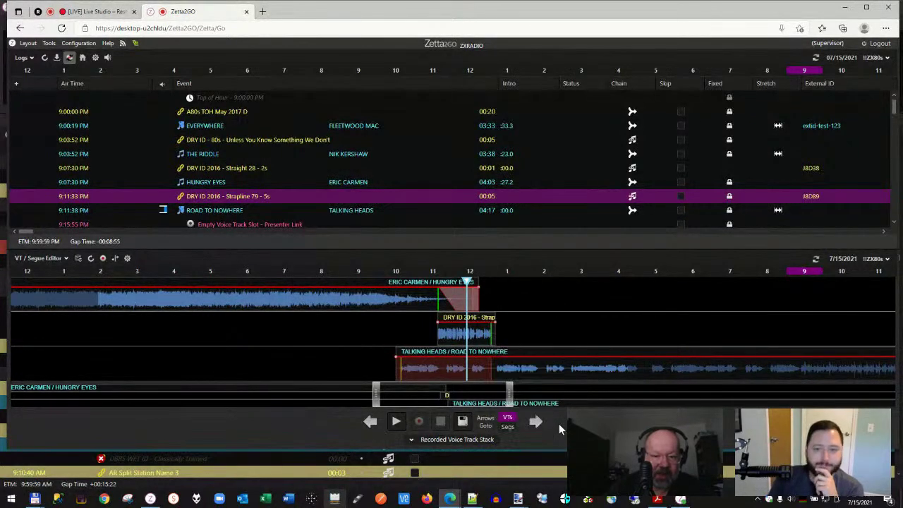
right_click(514, 364)
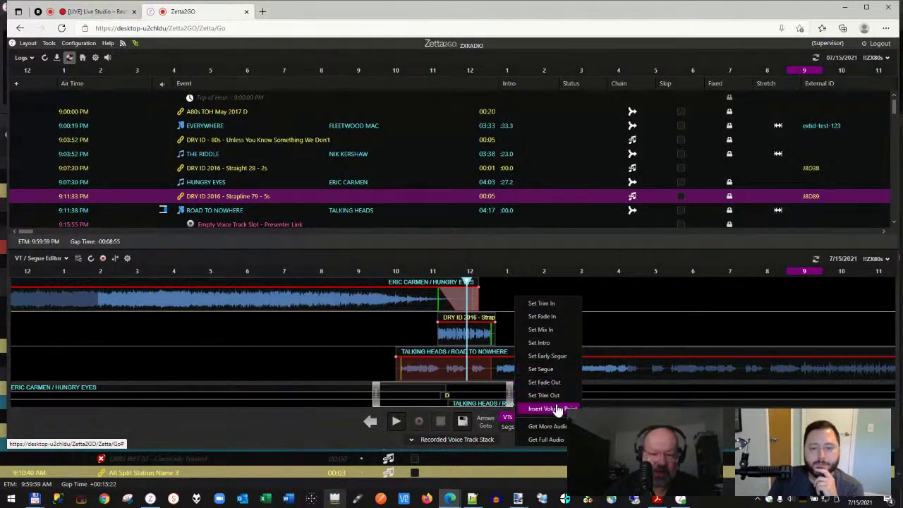
click(503, 367)
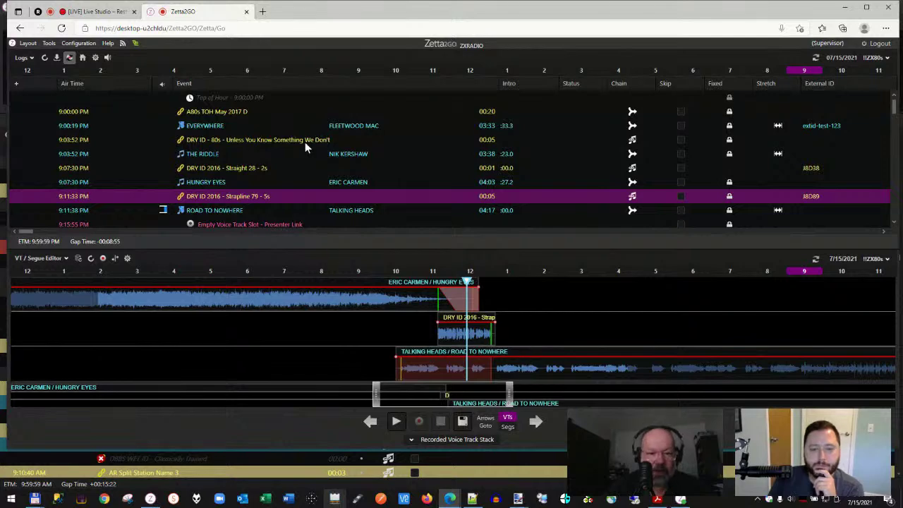
Load the segue for HUNGRY EYES without saving the pending changes, and reload the editor
click(294, 181)
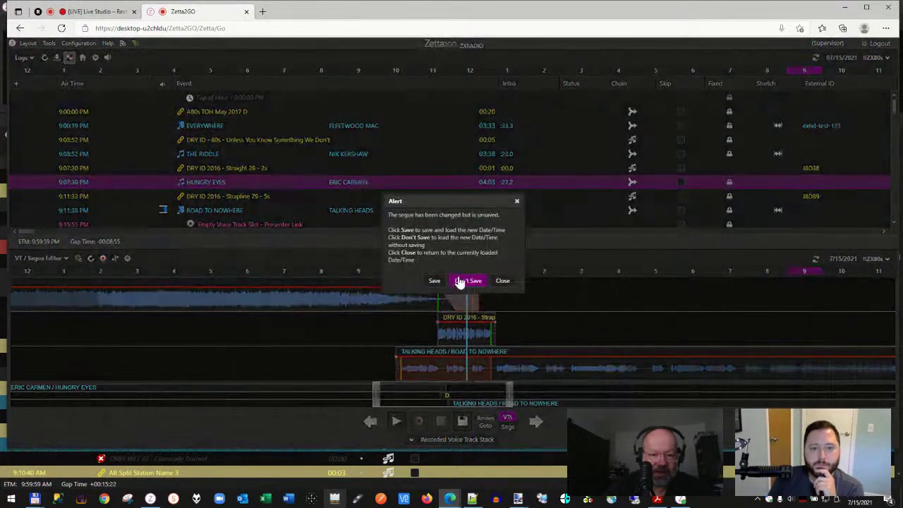
click(458, 281)
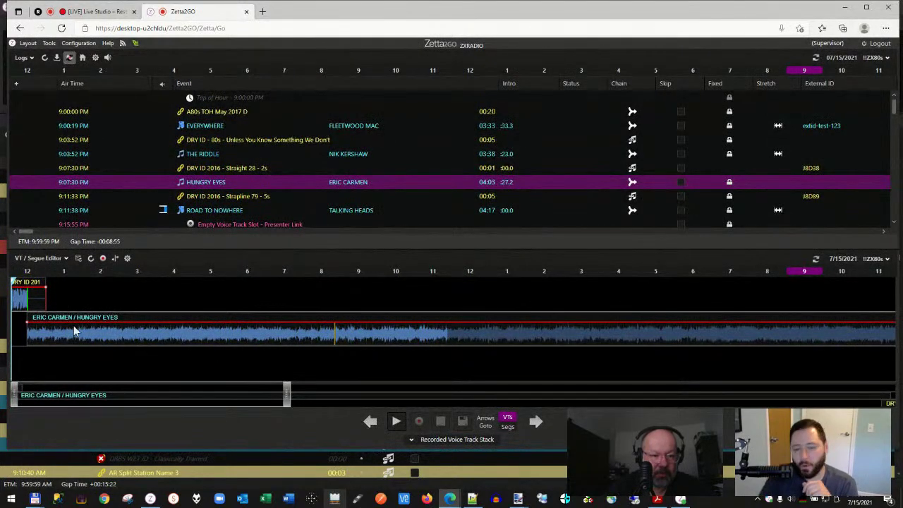
click(32, 346)
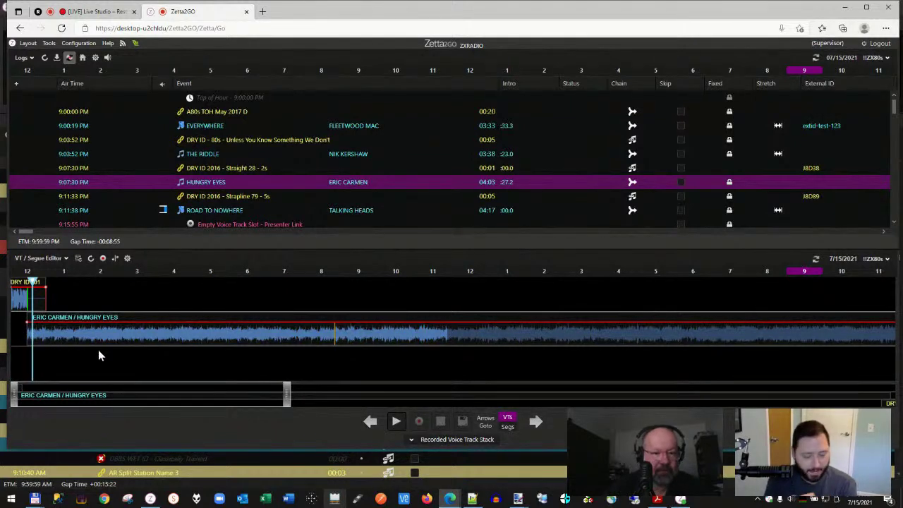
click(91, 259)
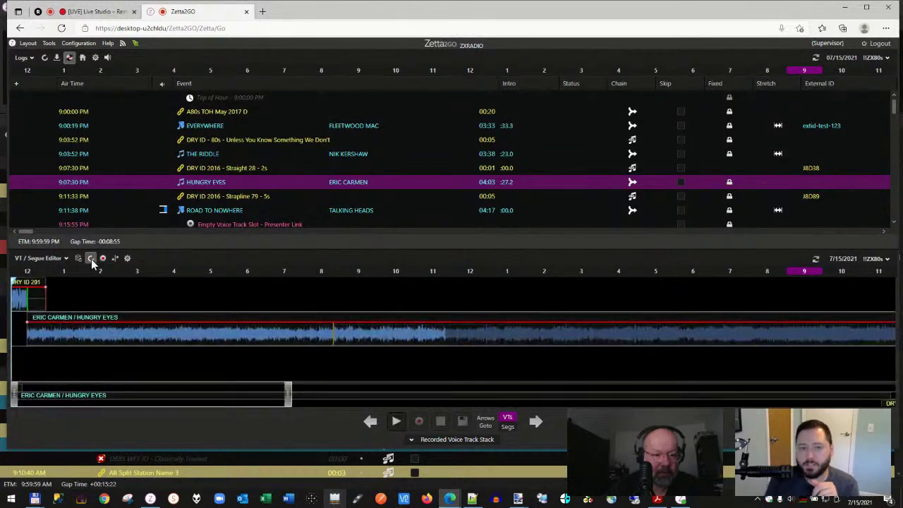
Insert a volume point near the start of HUNGRY EYES and show the song's marking options including Auto Fade
right_click(113, 322)
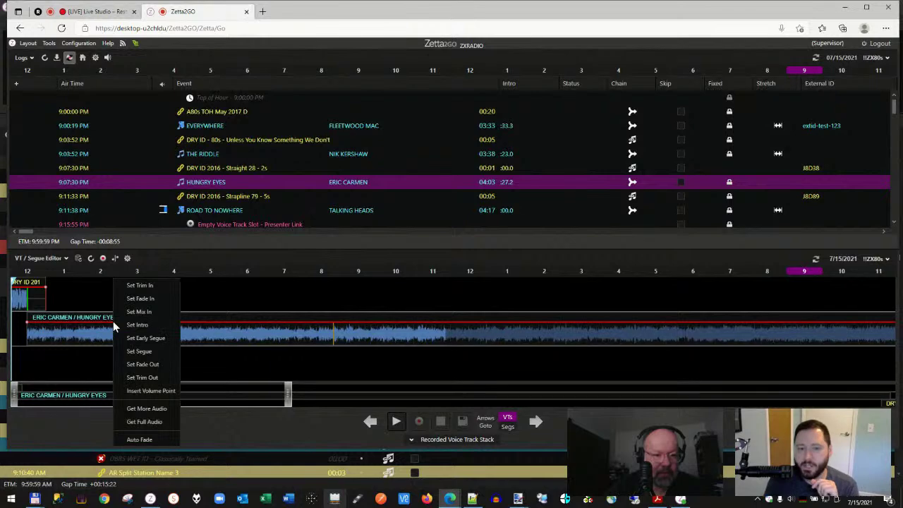
click(151, 390)
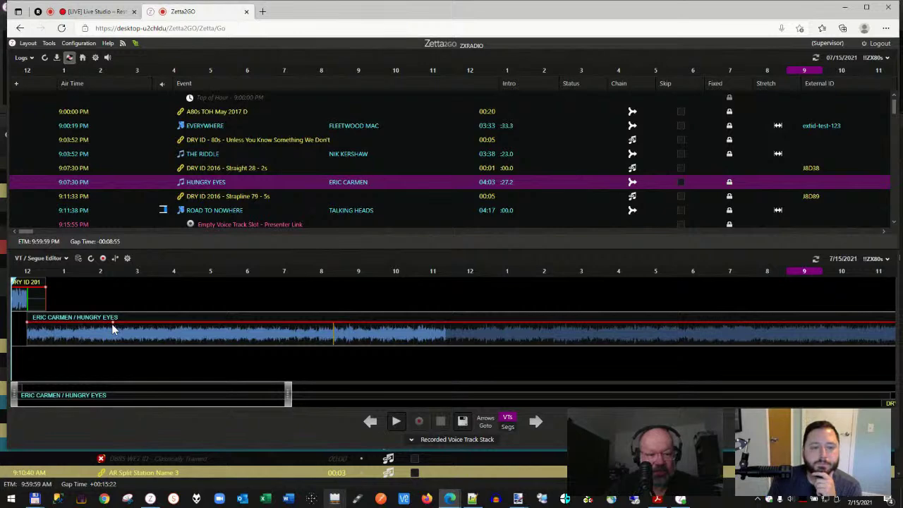
right_click(172, 321)
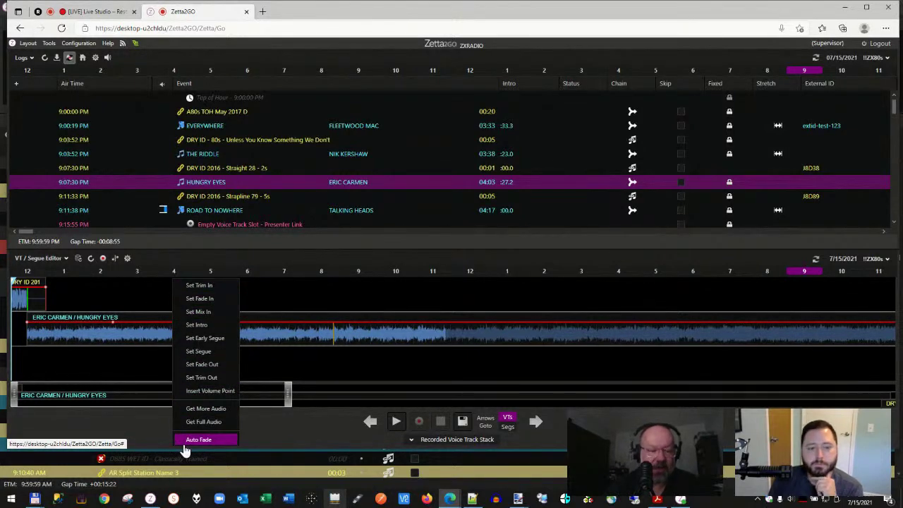
Load the segue for DRY ID 2016 - Straight 28 without saving, and turn off Auto Fade for THE RIDDLE
click(259, 168)
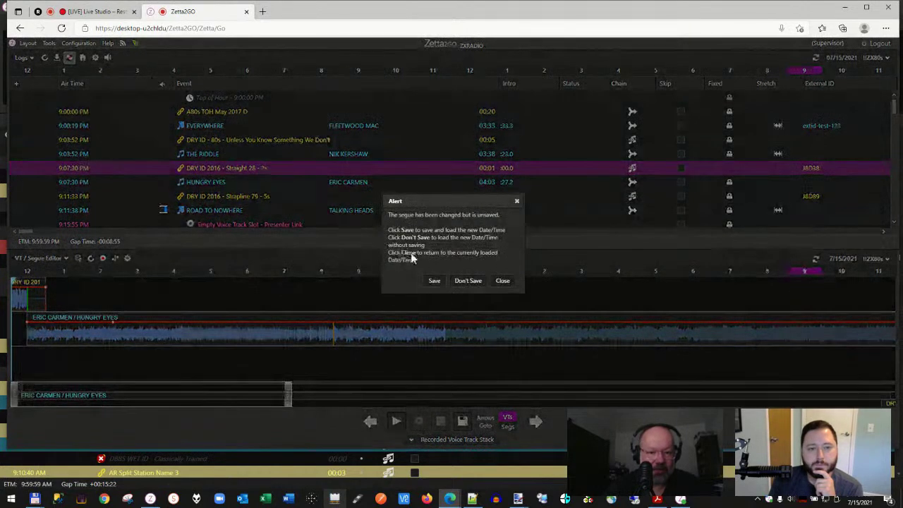
click(465, 281)
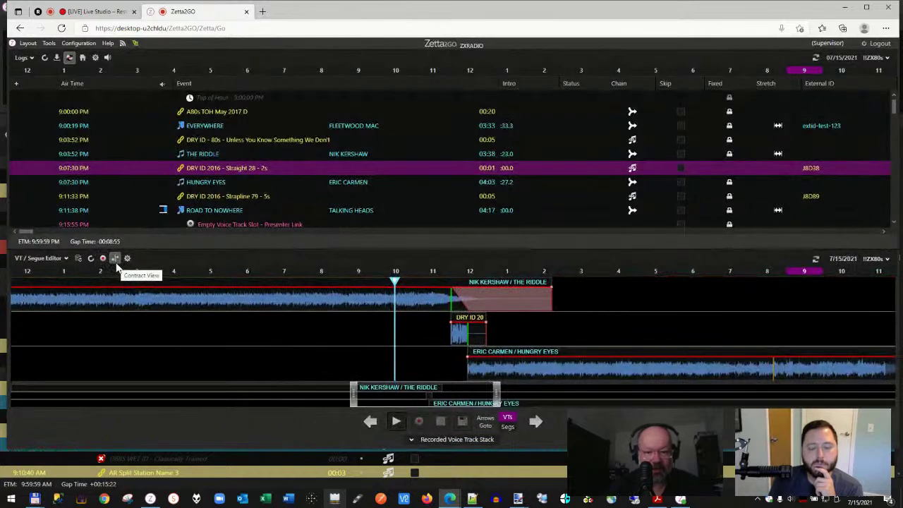
right_click(476, 298)
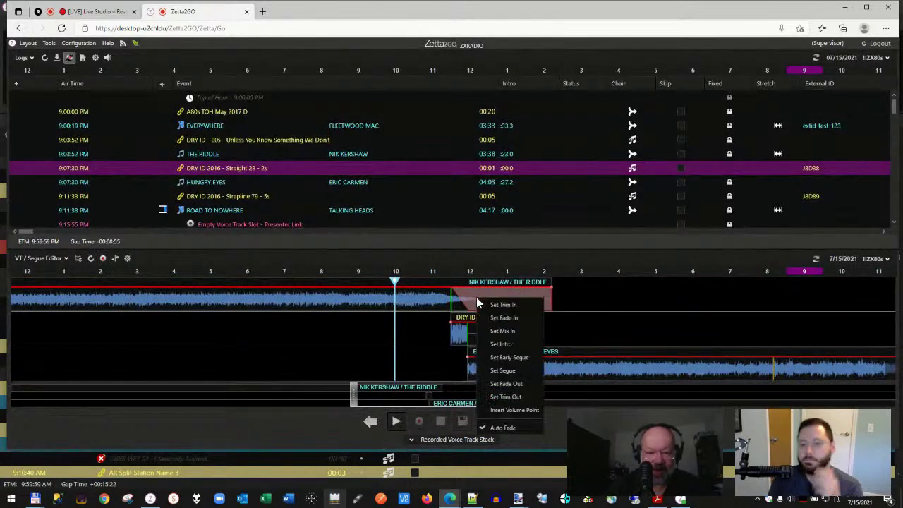
click(505, 428)
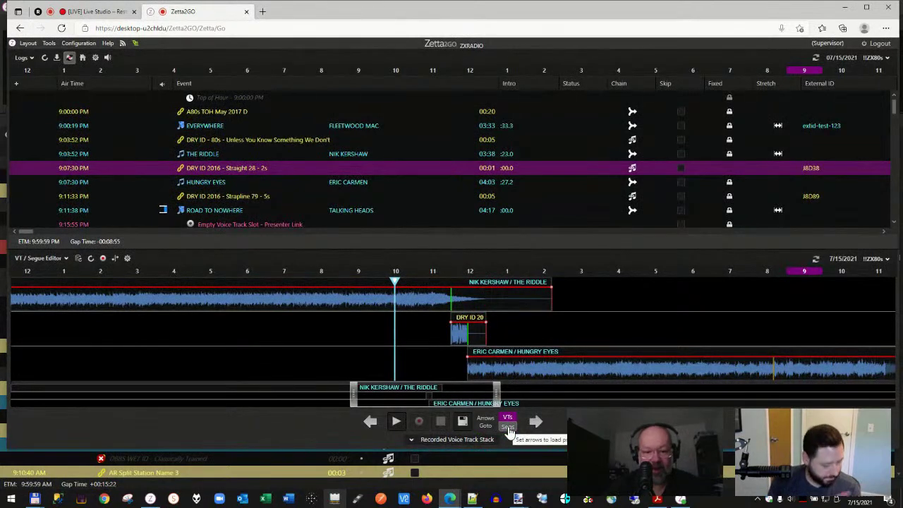
Insert a lowered volume point in the tail of THE RIDDLE and place the playback cursor ahead of the segue
right_click(462, 301)
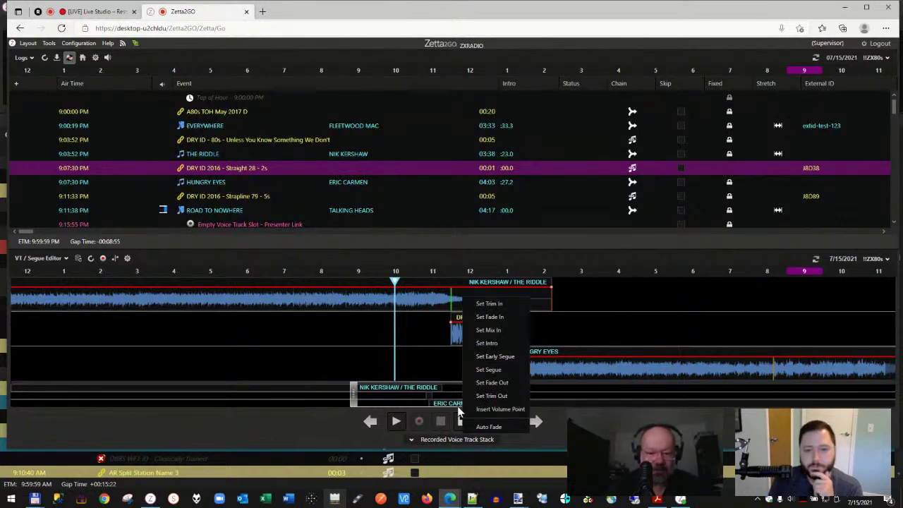
click(477, 408)
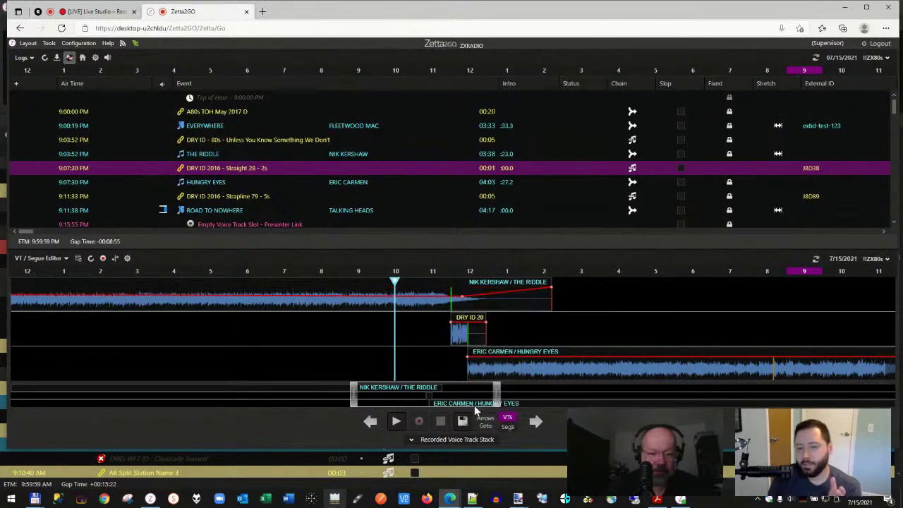
click(449, 287)
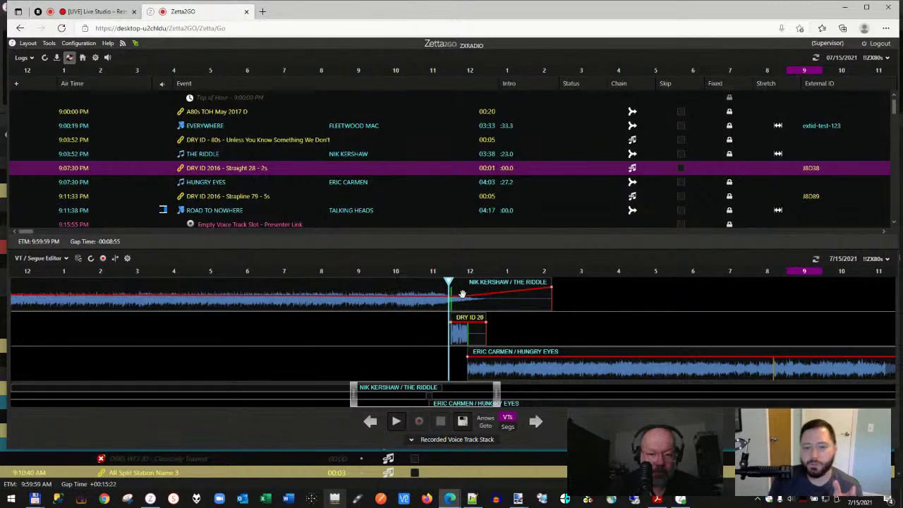
drag(462, 293, 372, 281)
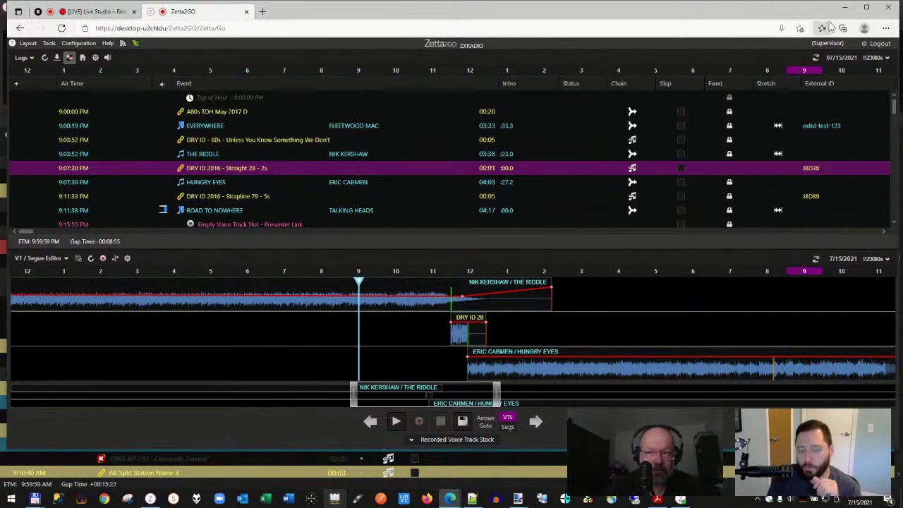
Switch the lower pane from the VT / Segue Editor to Logs and maximise the browser window
click(28, 57)
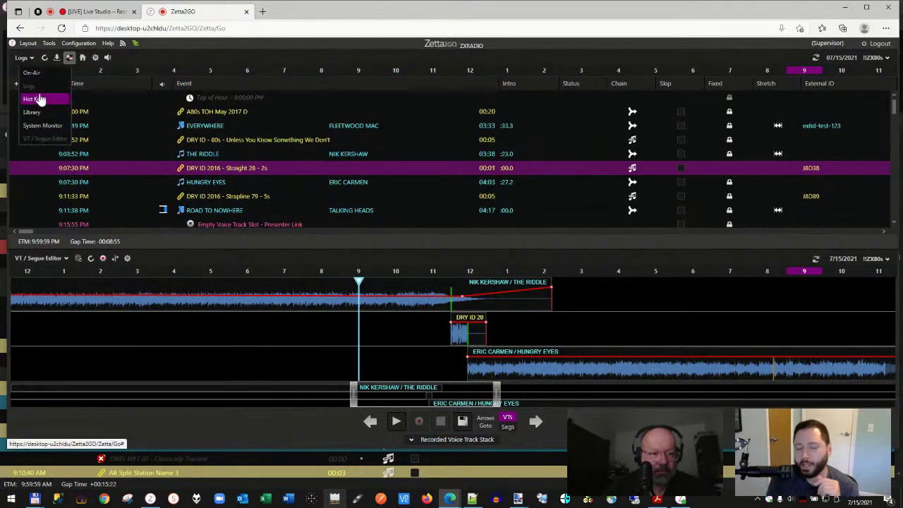
click(34, 258)
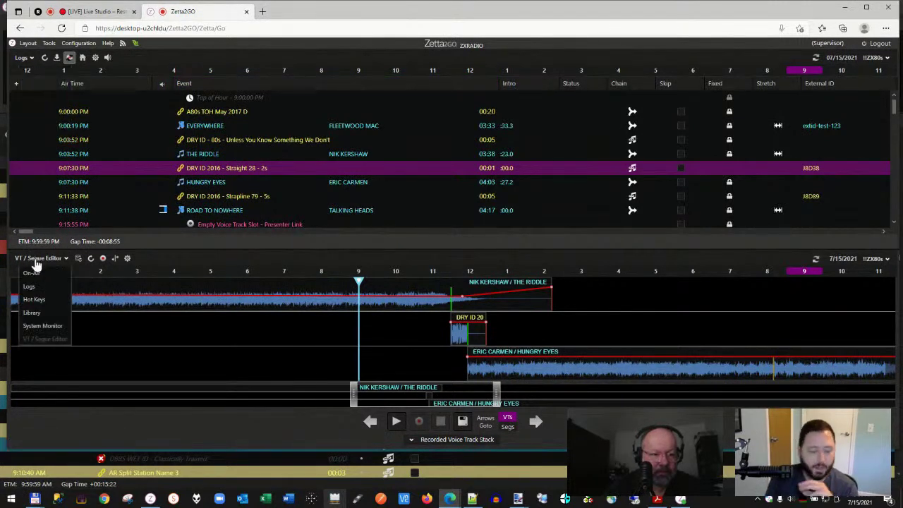
click(32, 290)
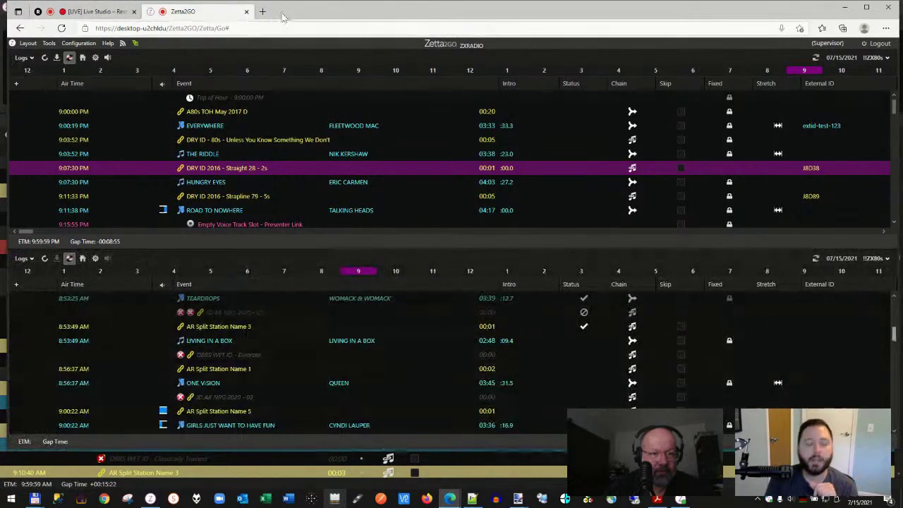
double_click(291, 10)
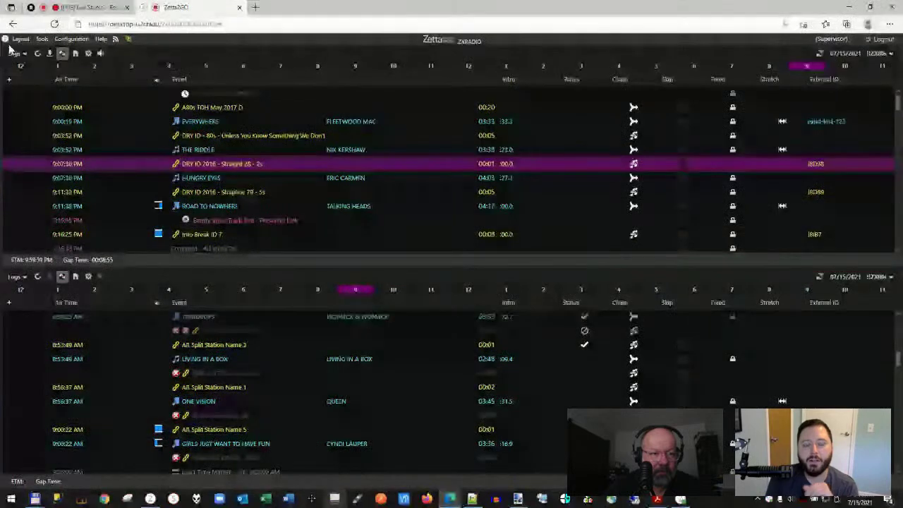
Switch the upper pane to the VT / Segue Editor and load the 9 PM hour
click(16, 53)
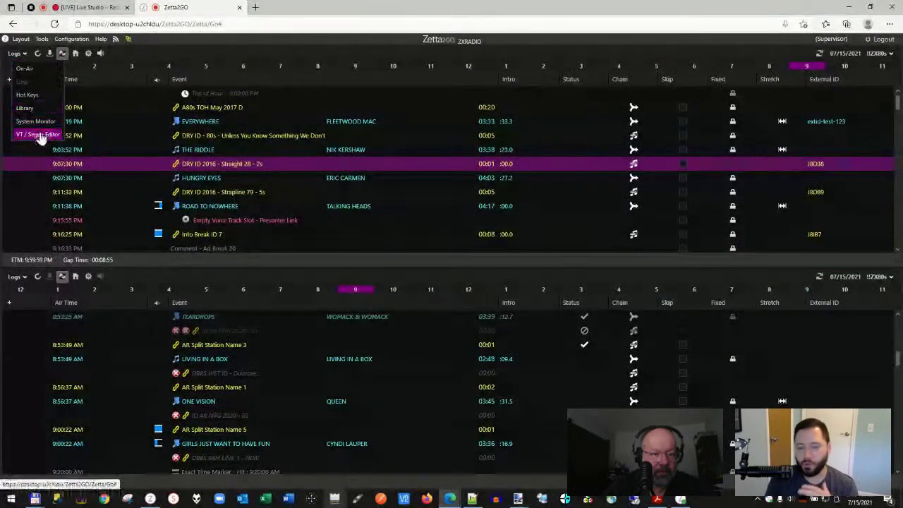
click(39, 134)
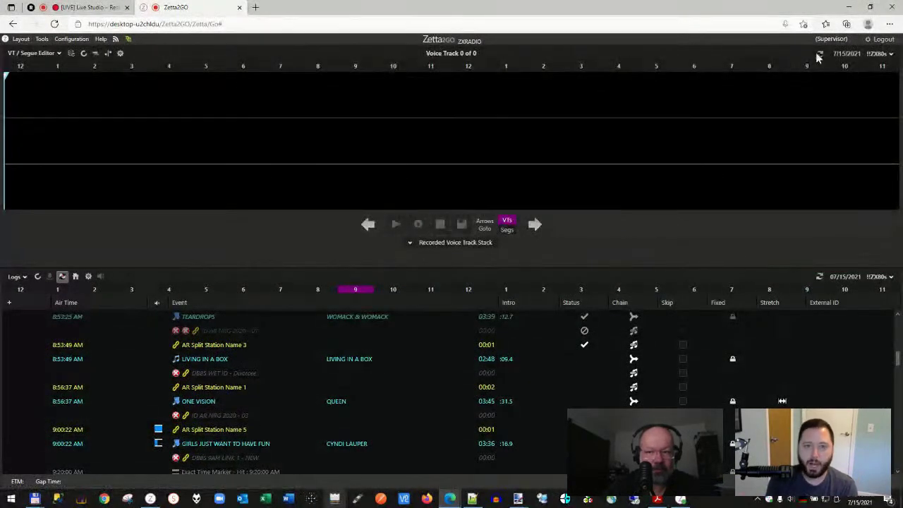
click(811, 70)
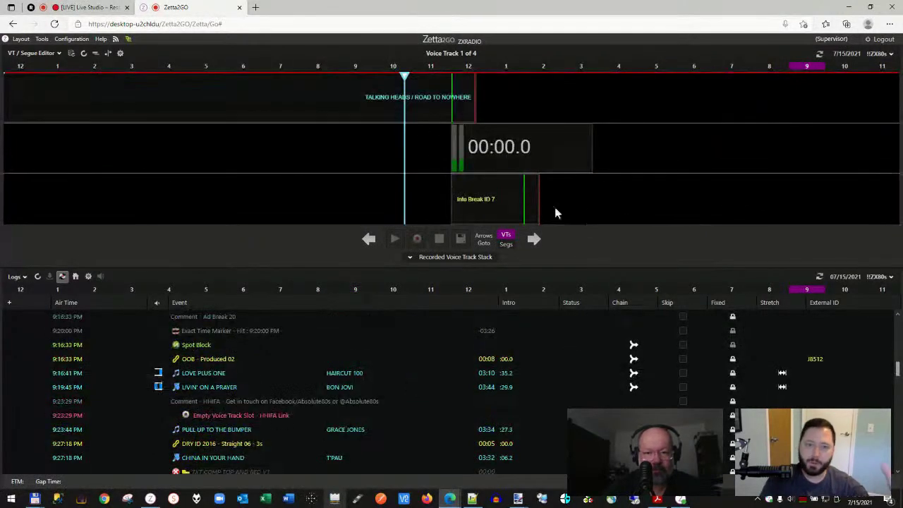
Add three volume points to Into Break ID 7 and lower the middle one to form a dip in its volume
click(108, 54)
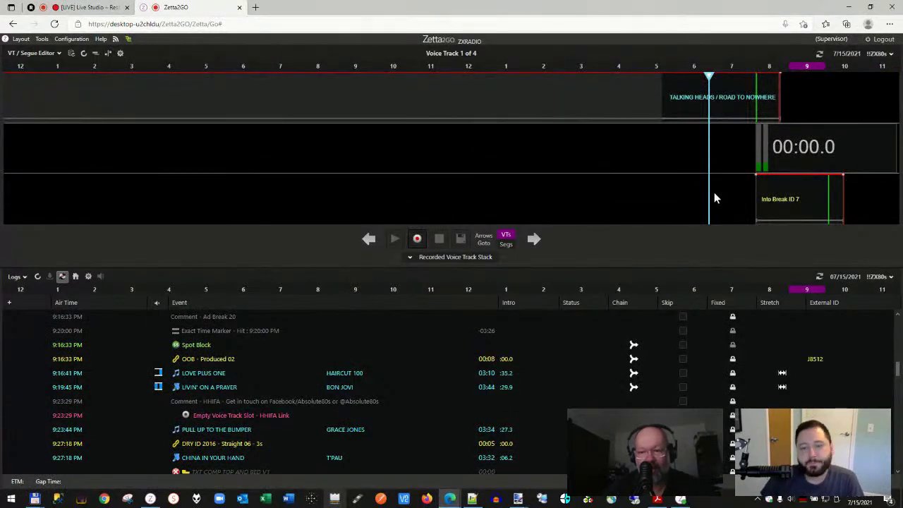
click(108, 55)
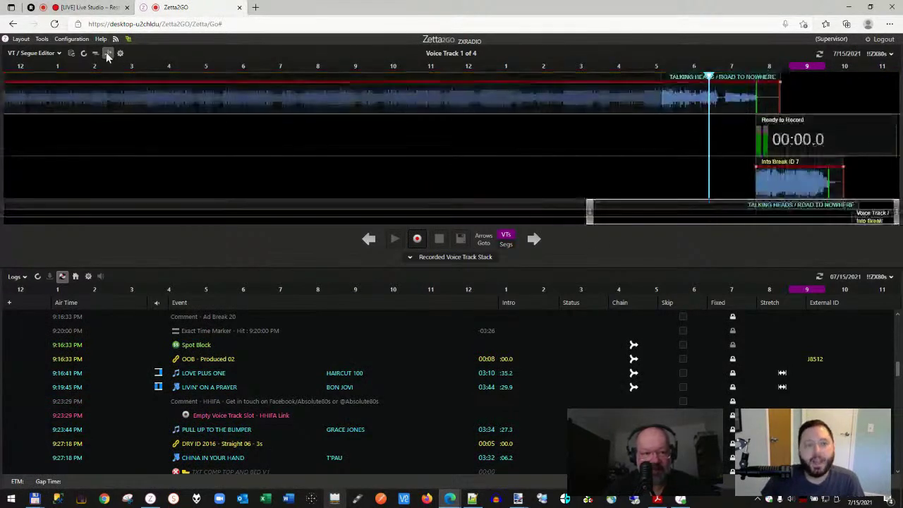
drag(588, 212, 671, 210)
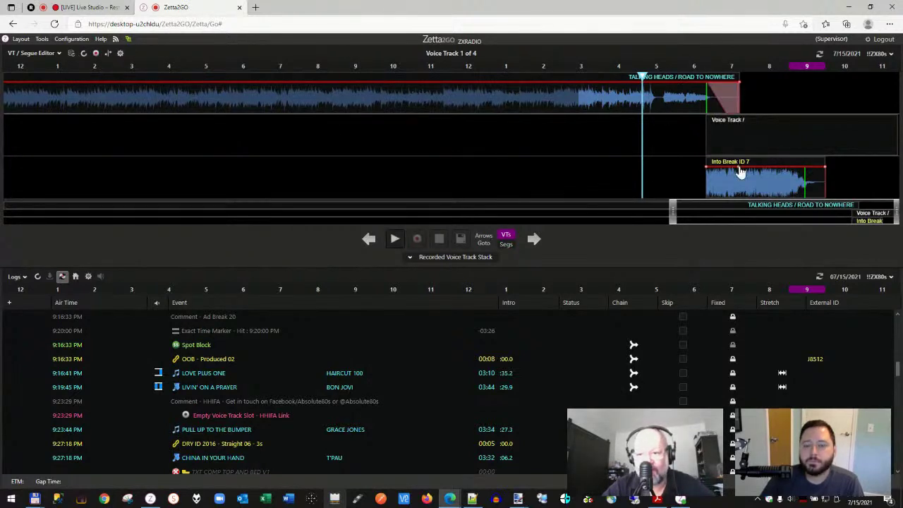
drag(739, 173, 736, 185)
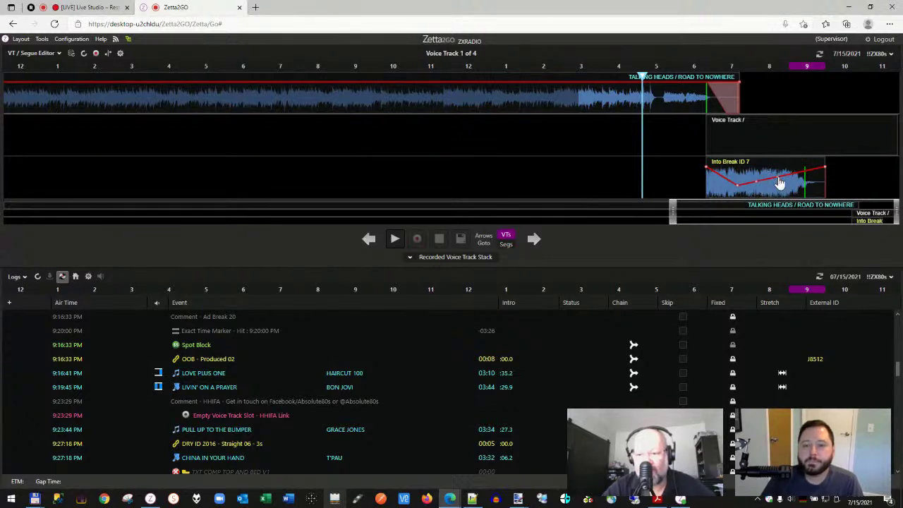
drag(757, 182, 755, 201)
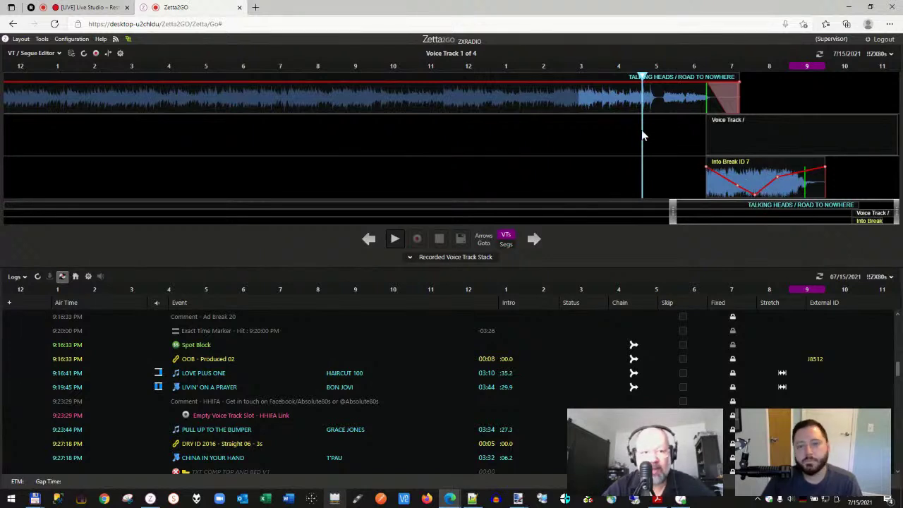
Load the segue for LIVIN' ON A PRAYER and shift the song slightly earlier against LOVE PLUS ONE
click(239, 385)
click(487, 298)
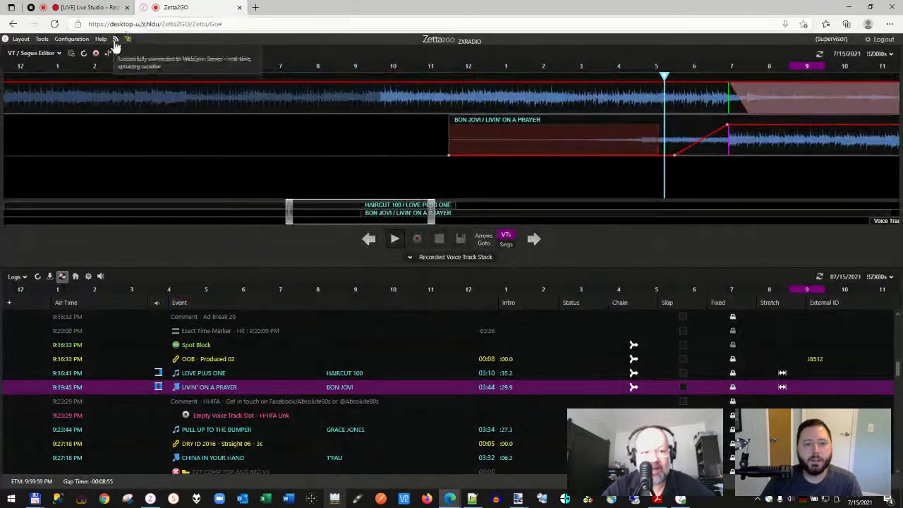
mouse_move(747, 139)
mouse_down()
mouse_move(739, 142)
mouse_move(756, 140)
mouse_move(744, 143)
mouse_up()
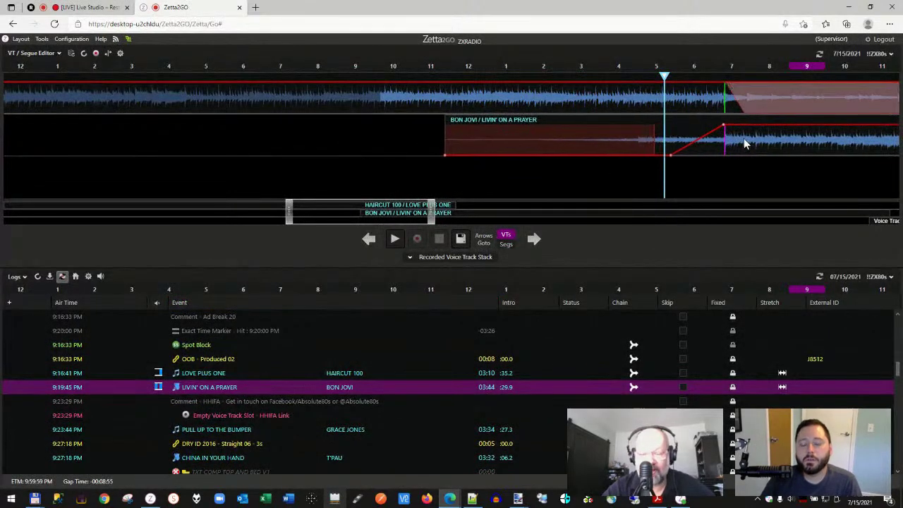
Place the playback cursor before the Trim In mark of LIVIN' ON A PRAYER and move that mark slightly further into the song
click(624, 189)
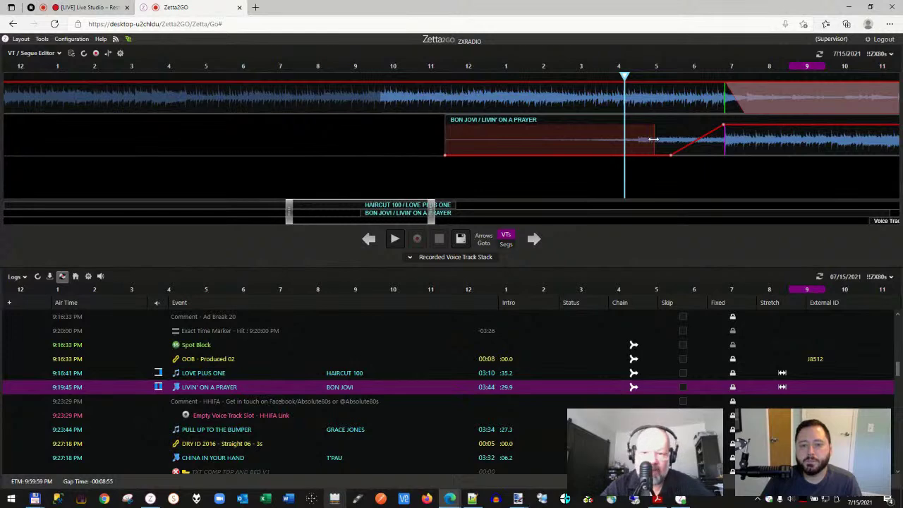
mouse_move(653, 139)
mouse_down()
mouse_move(678, 140)
mouse_move(641, 139)
mouse_move(670, 139)
mouse_up()
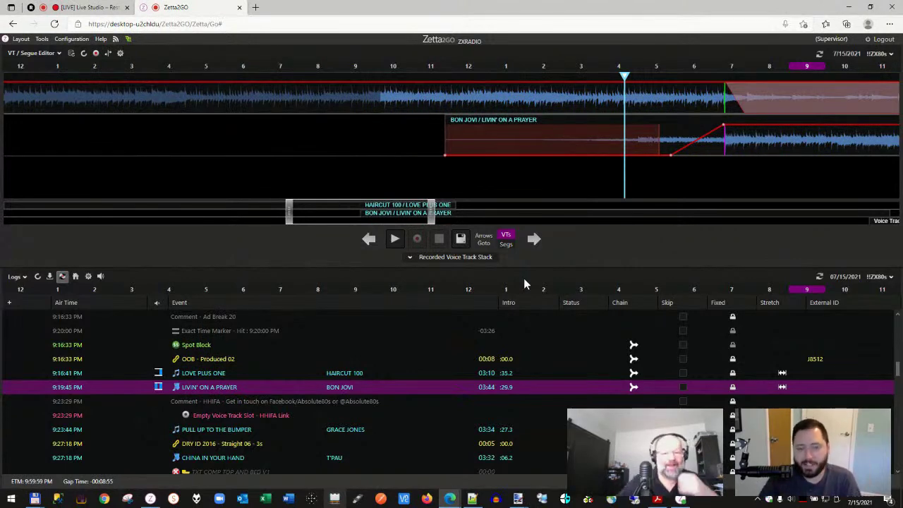
mouse_move(436, 209)
mouse_down()
mouse_move(400, 215)
mouse_move(430, 218)
mouse_up()
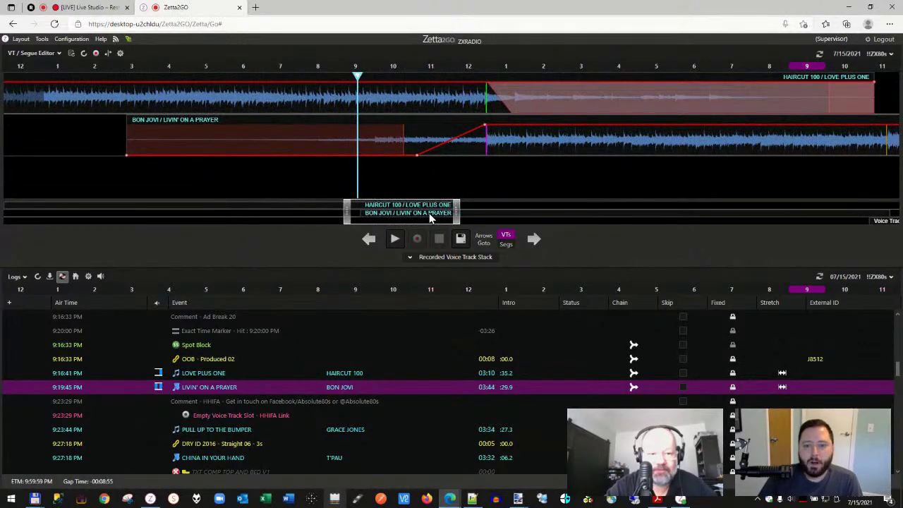